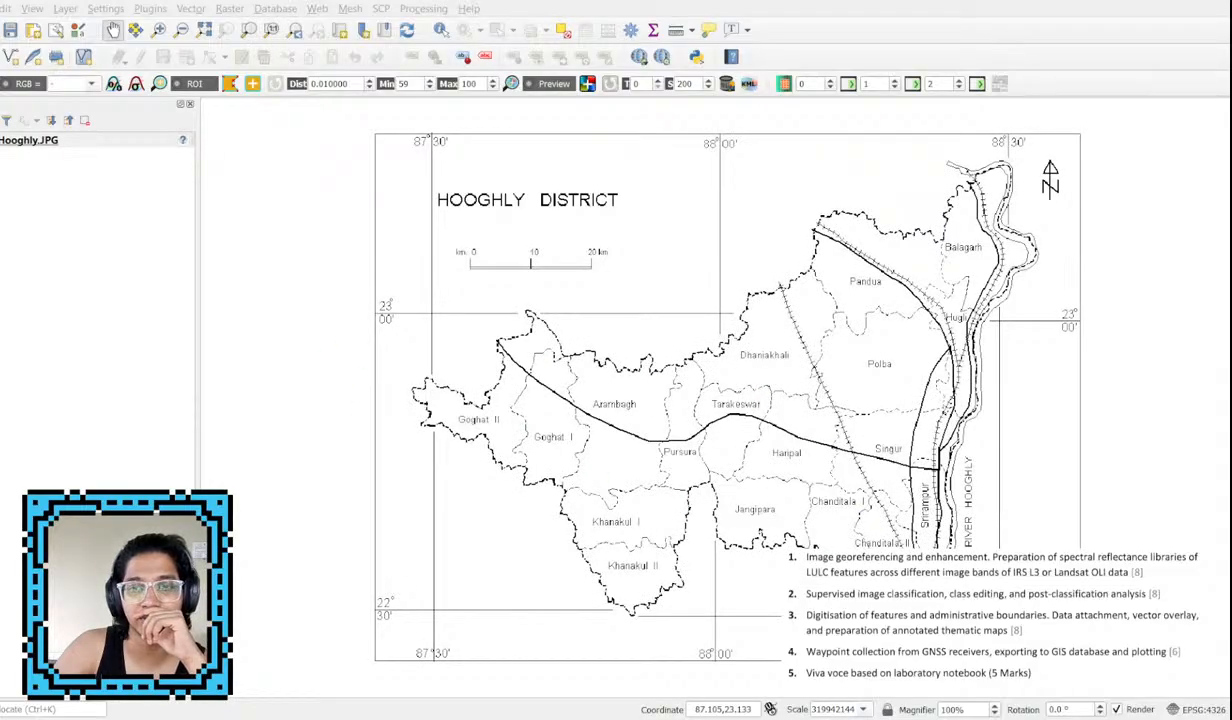
Examine the Hooghly district map's block boundaries, labels and latitude-longitude grid up close.
scroll(840, 491, up, 2)
scroll(840, 491, down, 1)
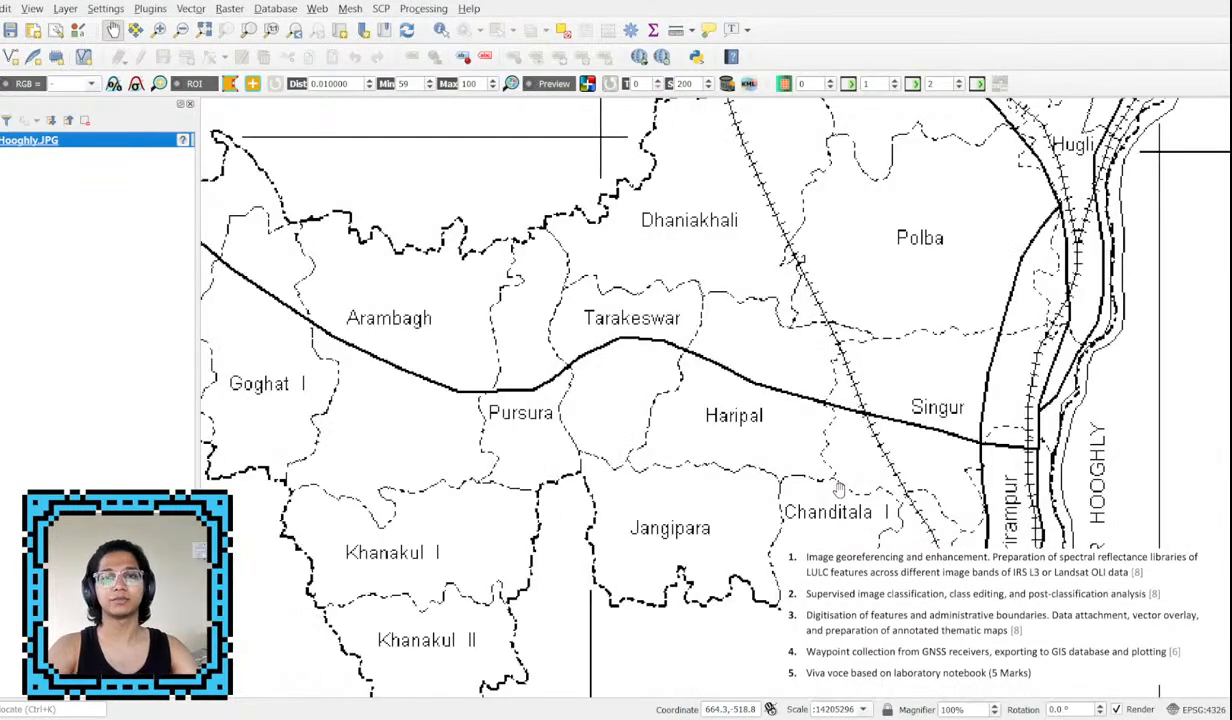
drag(520, 431, 957, 486)
scroll(376, 199, up, 3)
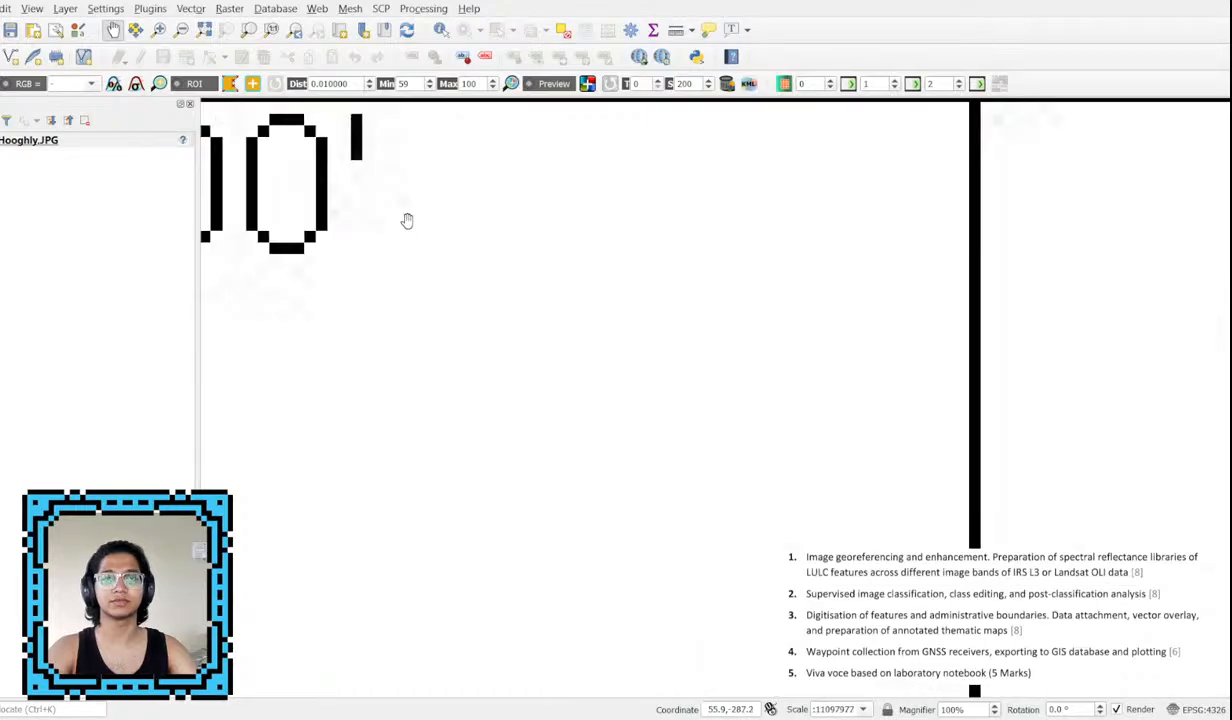
drag(479, 235, 516, 473)
scroll(511, 490, down, 3)
drag(1006, 543, 412, 213)
scroll(615, 329, up, 1)
scroll(615, 329, up, 2)
scroll(574, 336, down, 5)
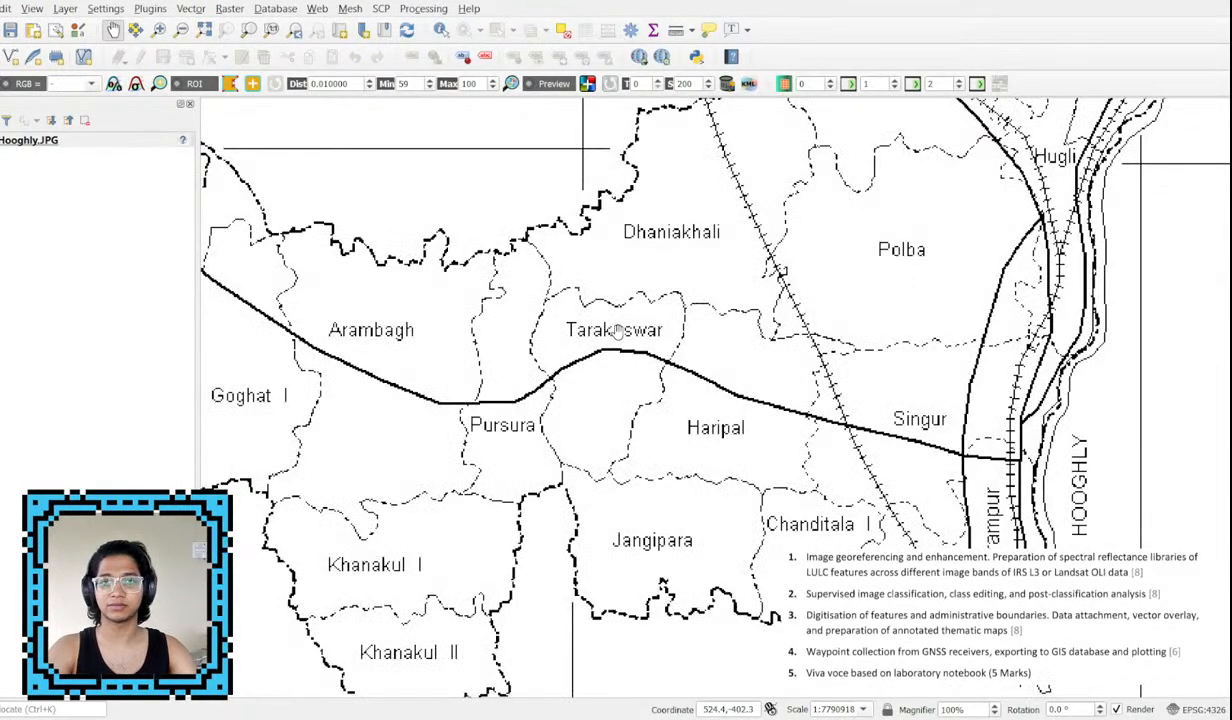
scroll(507, 336, up, 1)
drag(456, 345, 393, 416)
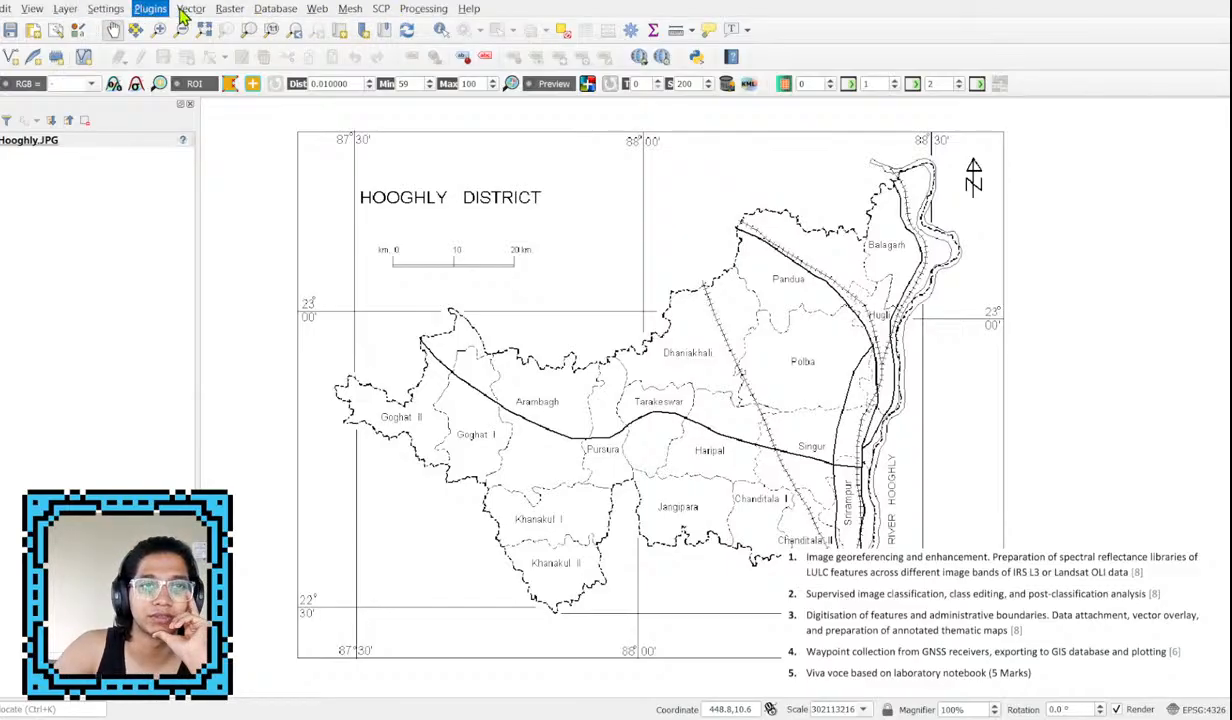
Open the Georeferencer for the Hooghly district map.
click(234, 60)
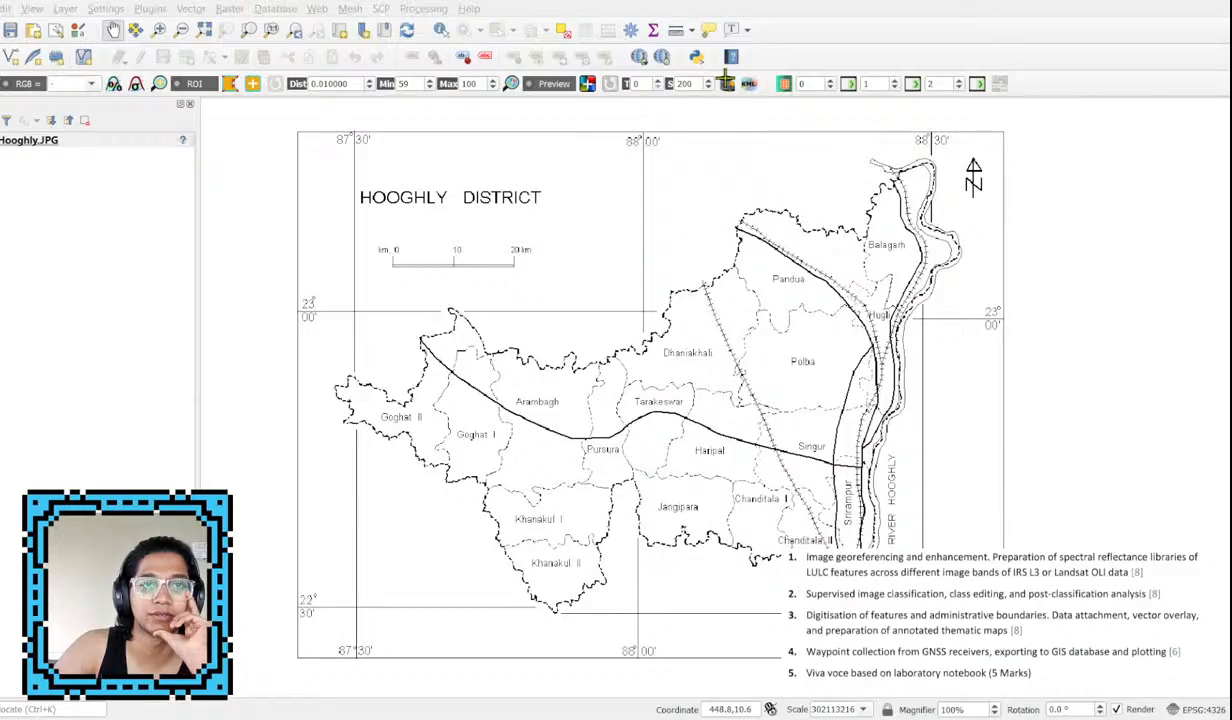
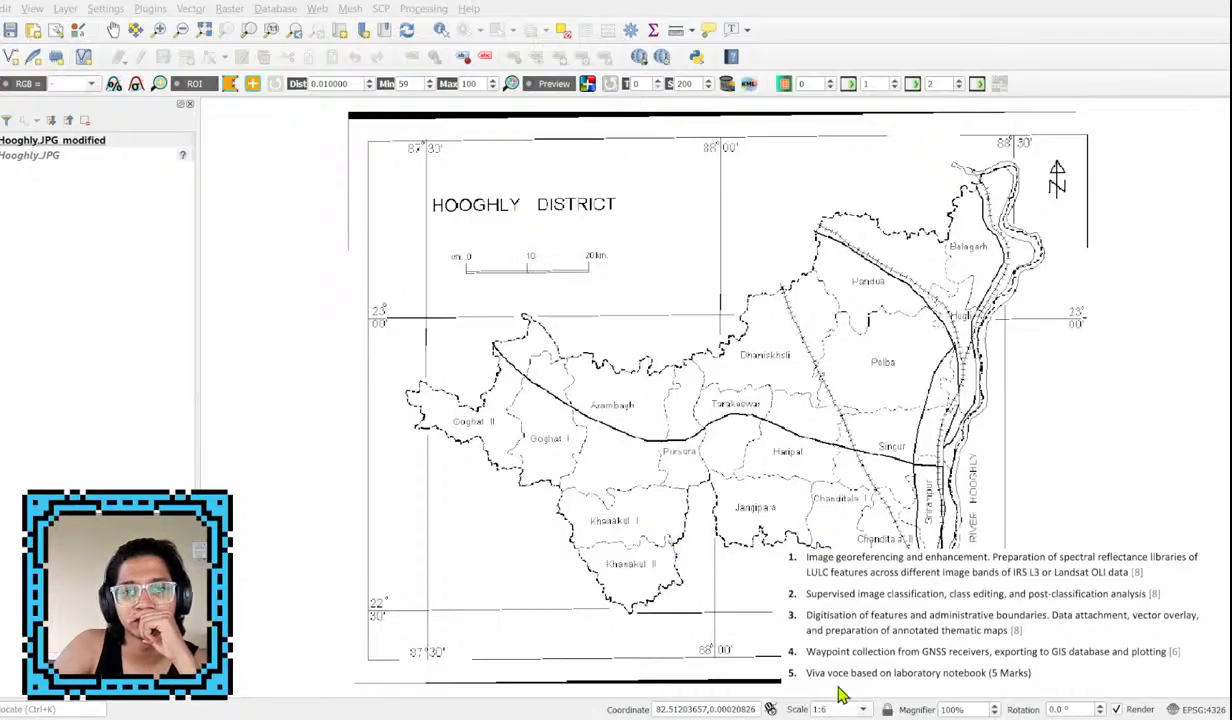
Set the project coordinate reference system to EPSG:32645.
click(691, 690)
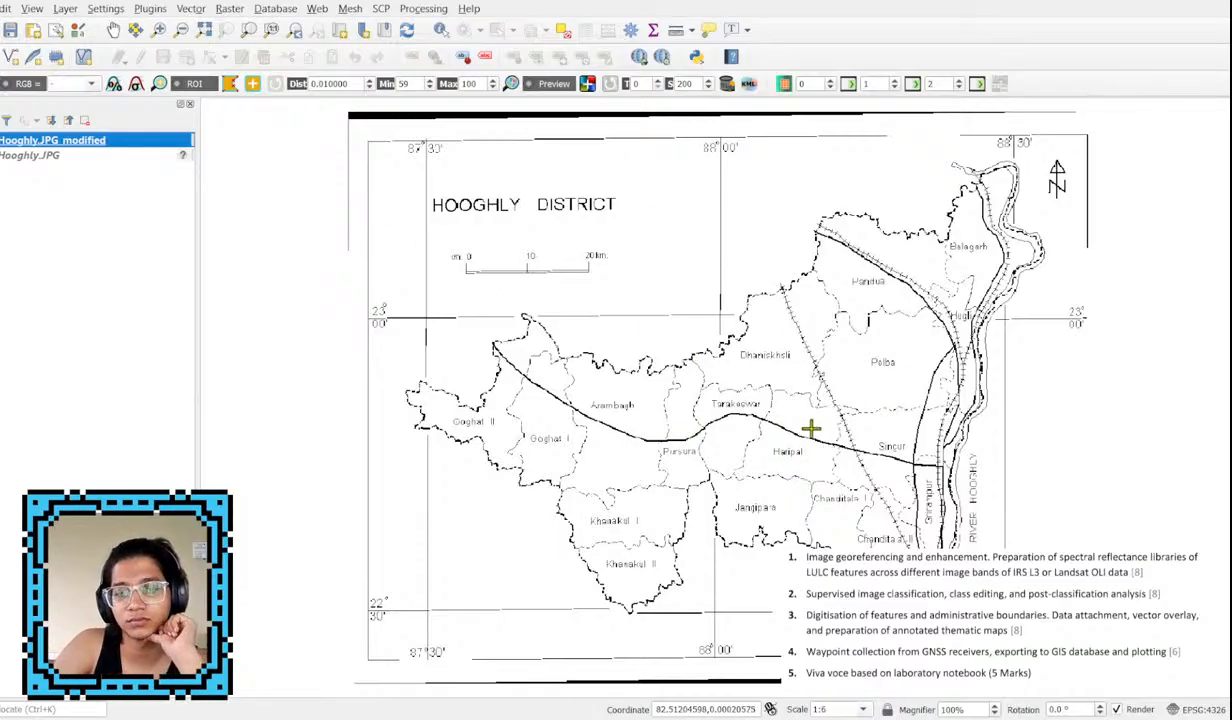
scroll(663, 375, up, 3)
scroll(663, 375, down, 3)
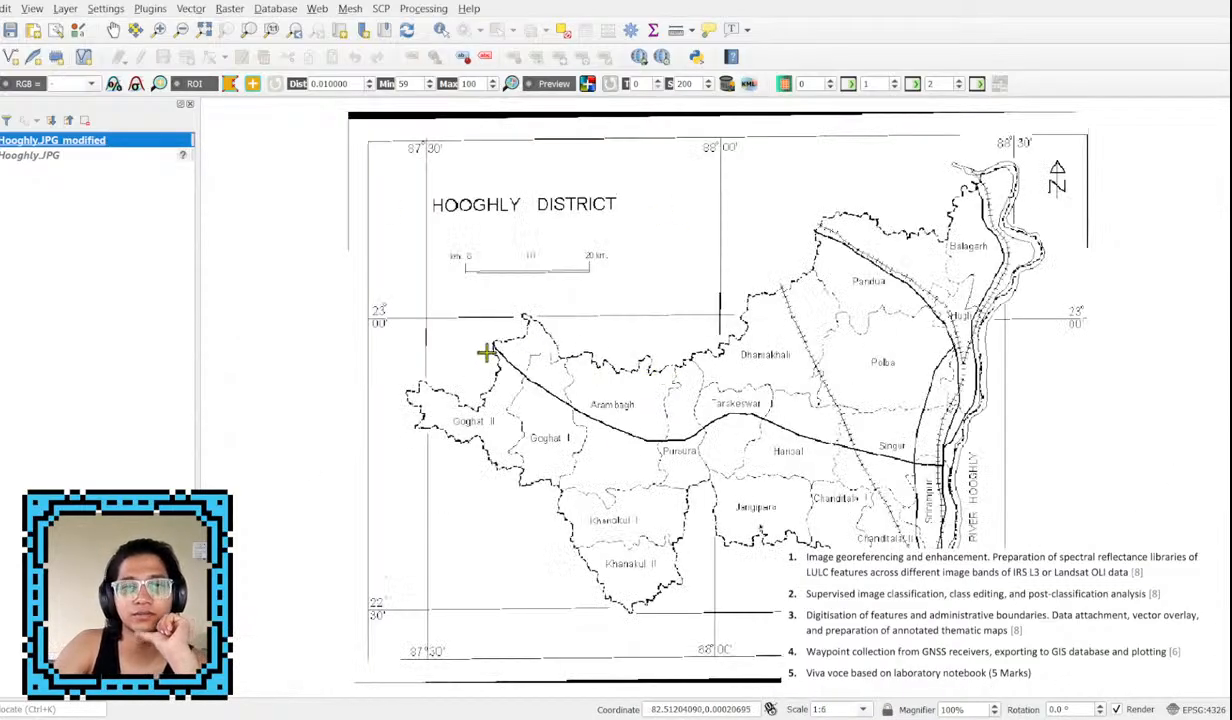
click(742, 709)
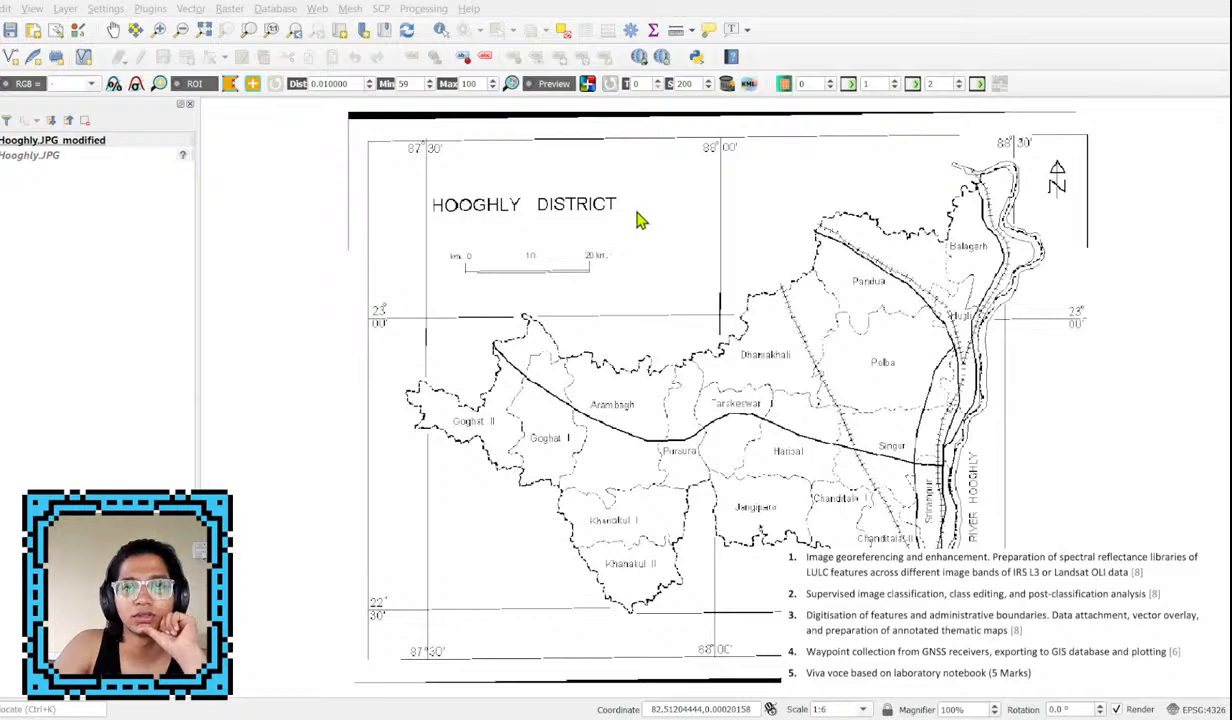
click(728, 685)
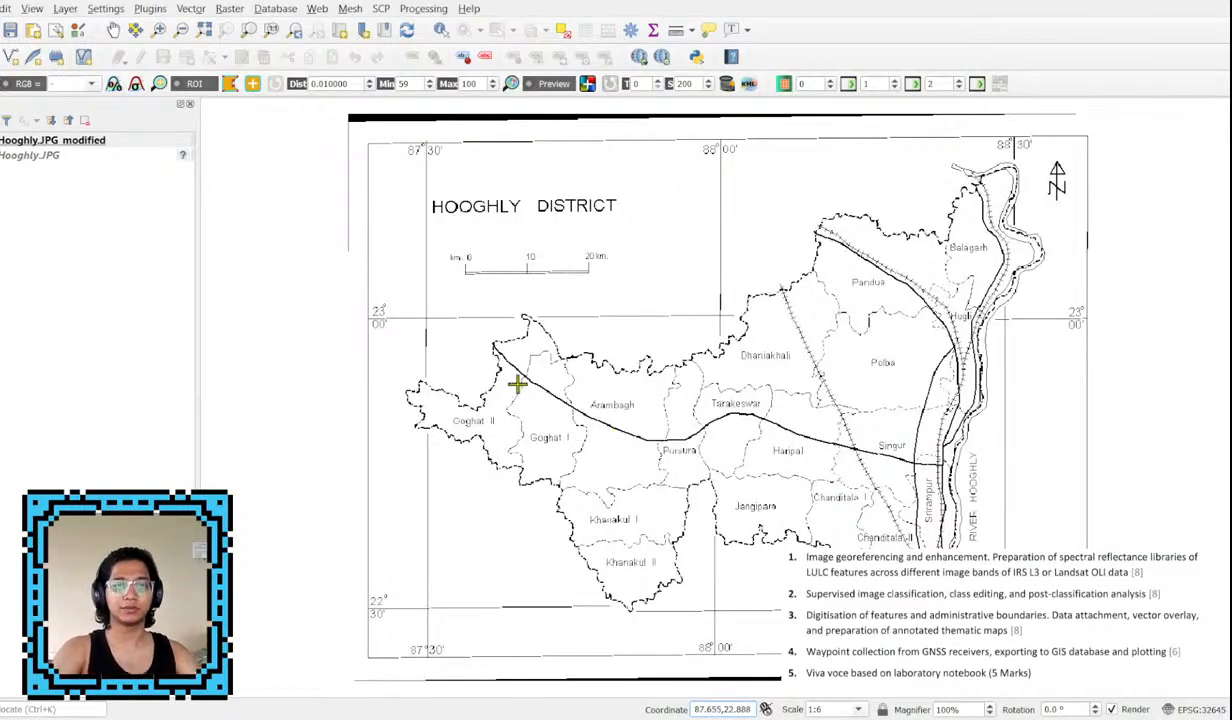
Examine the block boundaries, names and roads across the georeferenced Hooghly map from Goghat II to the River Hooghly.
scroll(517, 383, up, 3)
scroll(569, 344, down, 4)
scroll(566, 352, up, 3)
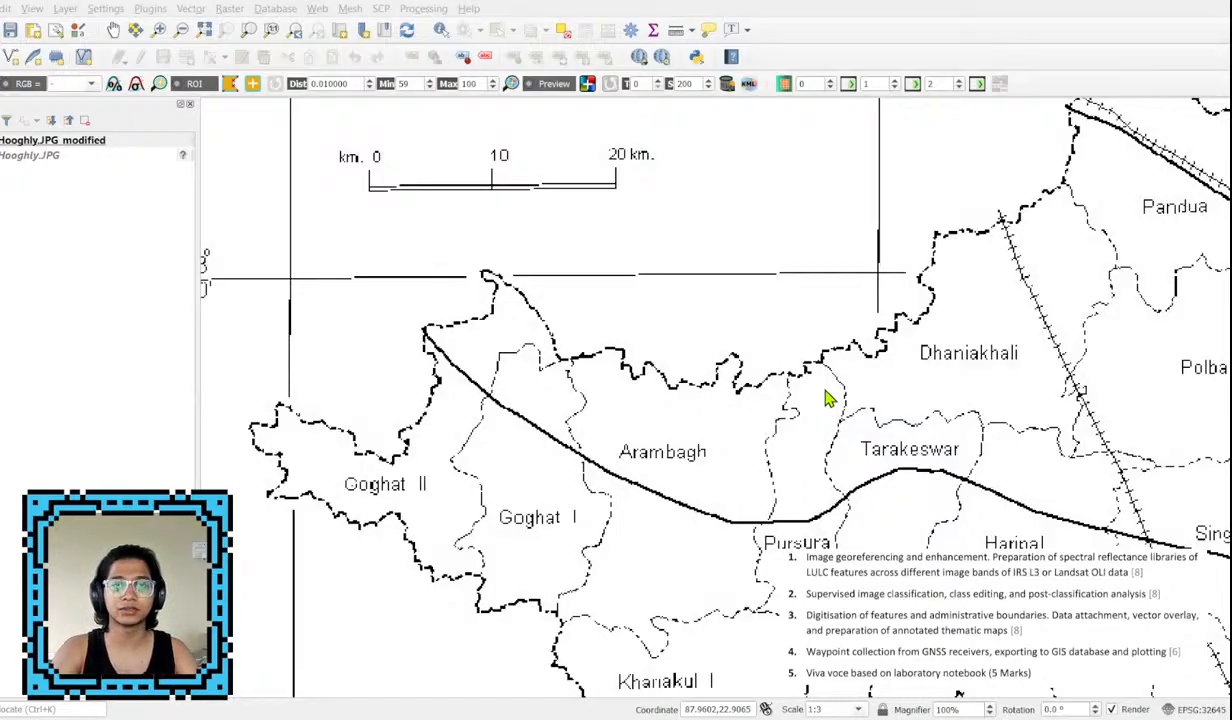
drag(758, 431, 760, 350)
scroll(503, 389, up, 2)
scroll(503, 389, down, 2)
drag(1013, 436, 501, 415)
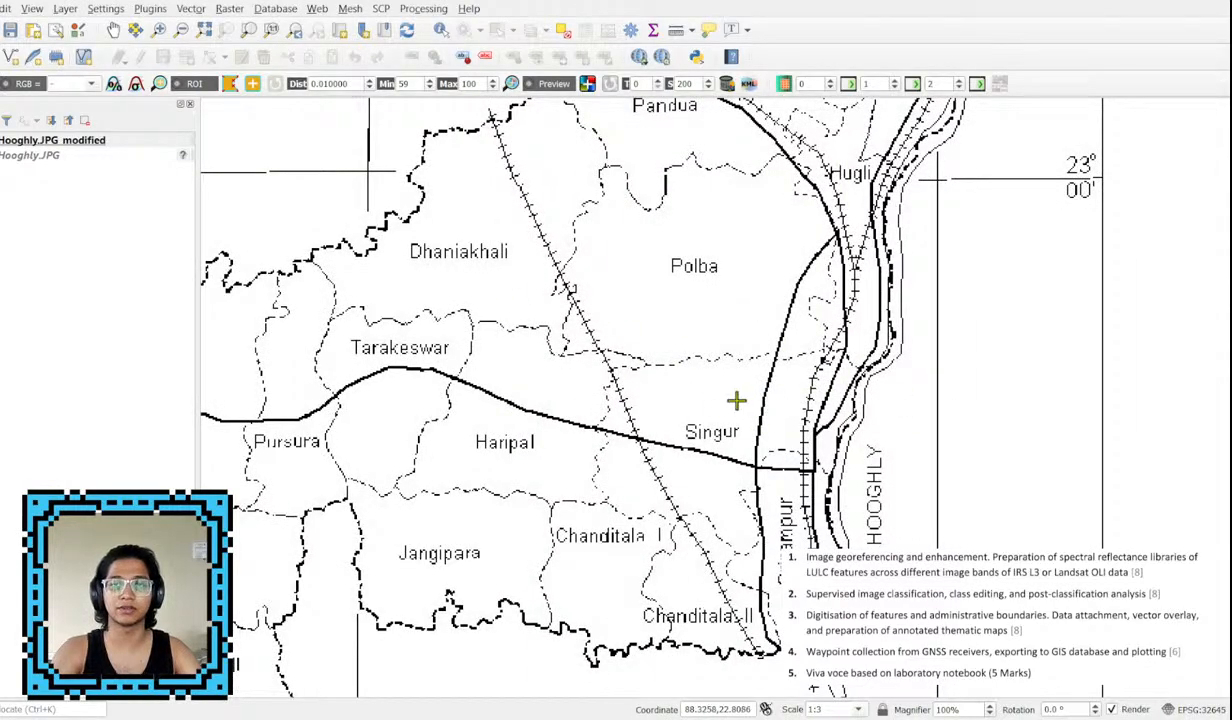
scroll(800, 410, up, 2)
scroll(805, 410, down, 1)
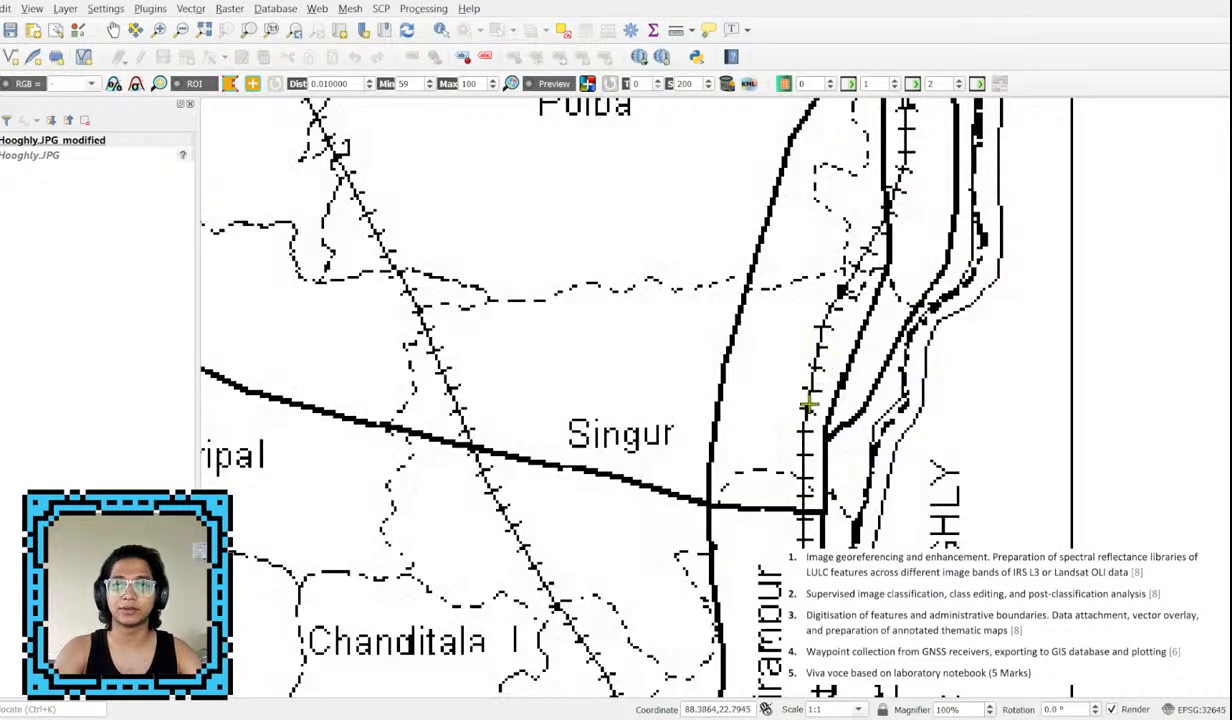
drag(628, 363, 806, 492)
drag(590, 432, 1123, 454)
drag(652, 443, 1217, 433)
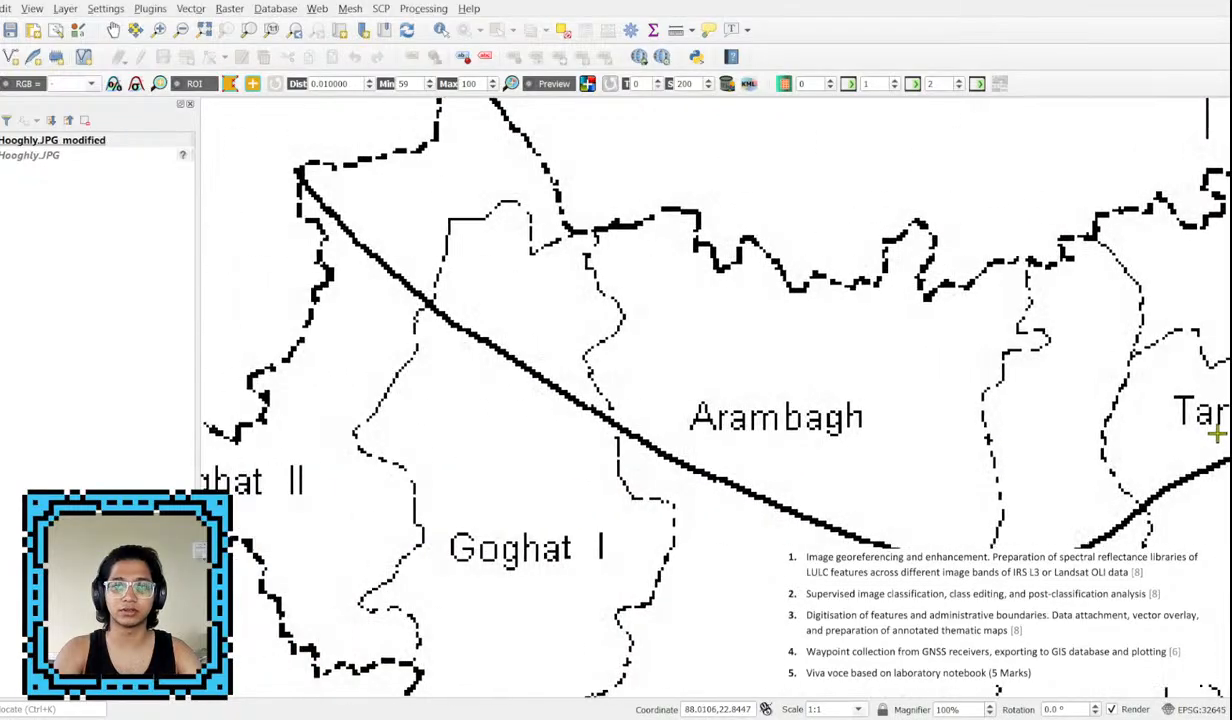
scroll(563, 421, down, 3)
scroll(1017, 506, up, 2)
scroll(839, 498, up, 1)
scroll(768, 436, up, 1)
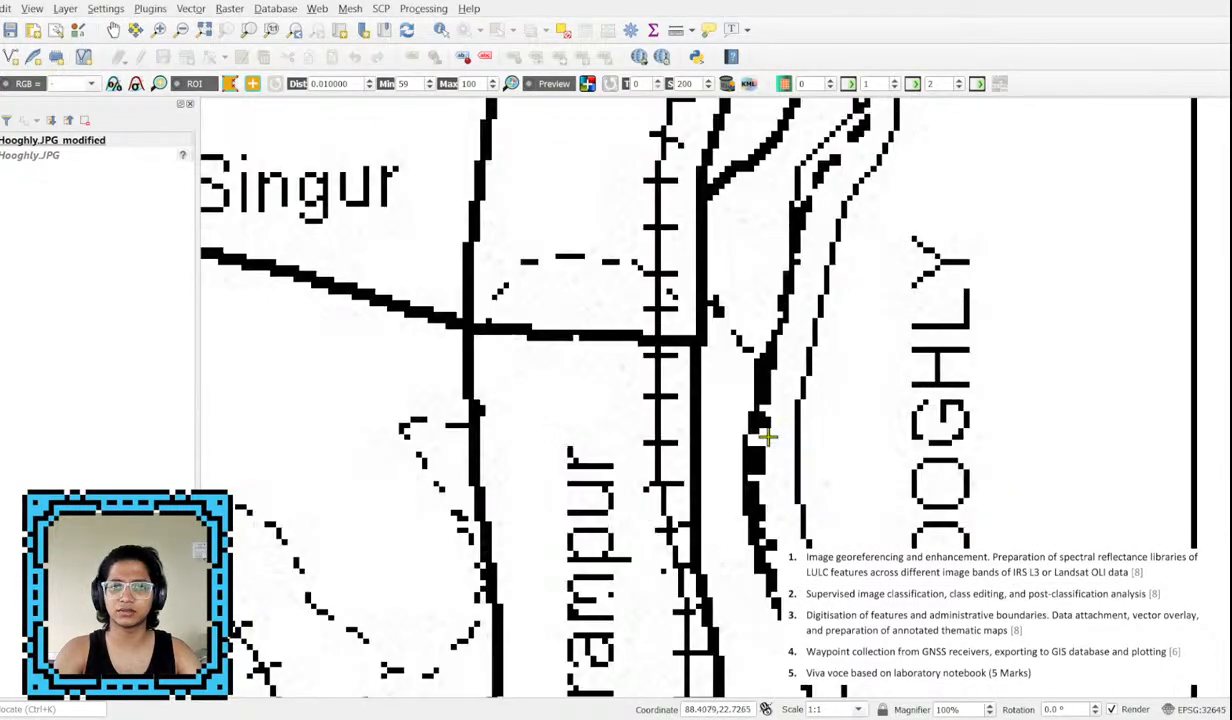
scroll(768, 436, down, 2)
drag(594, 407, 1110, 400)
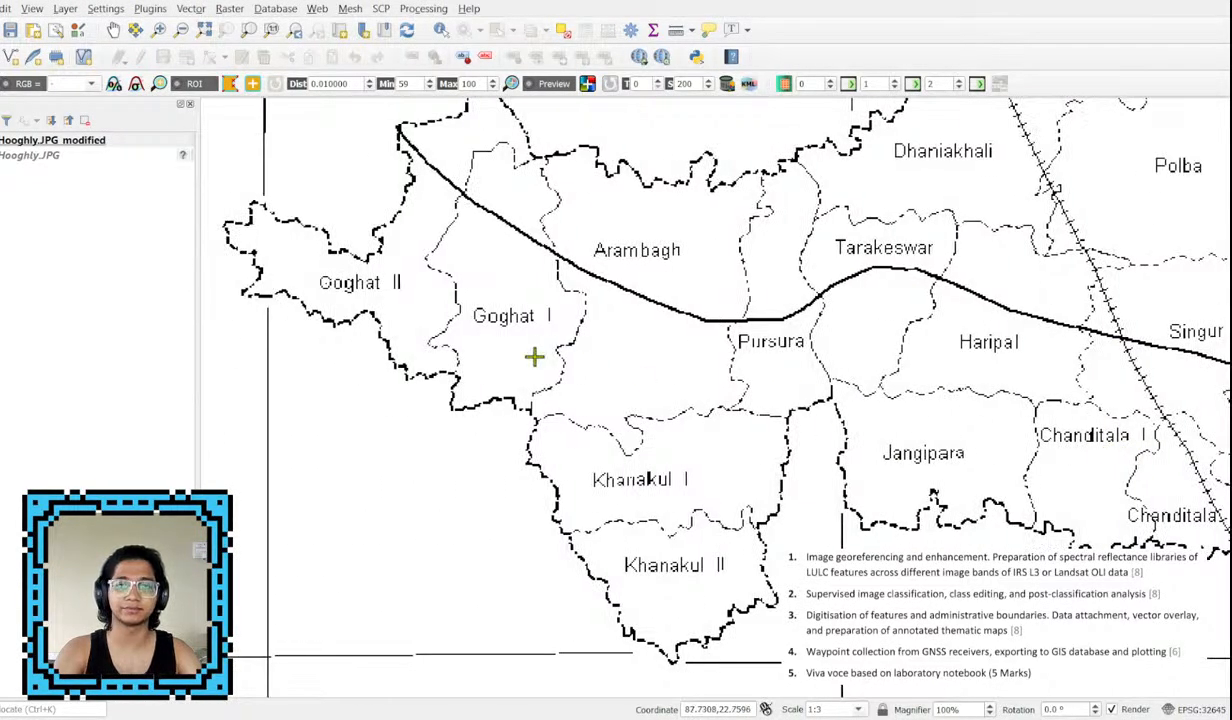
drag(515, 352, 503, 360)
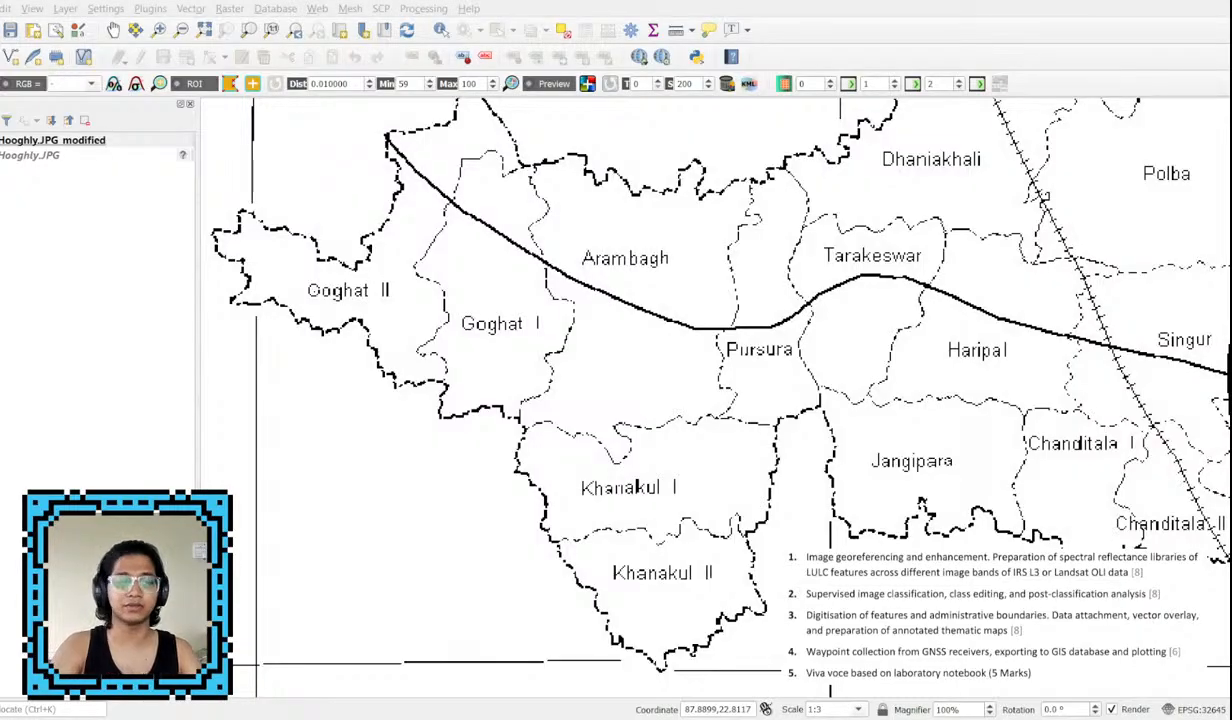
scroll(390, 275, up, 1)
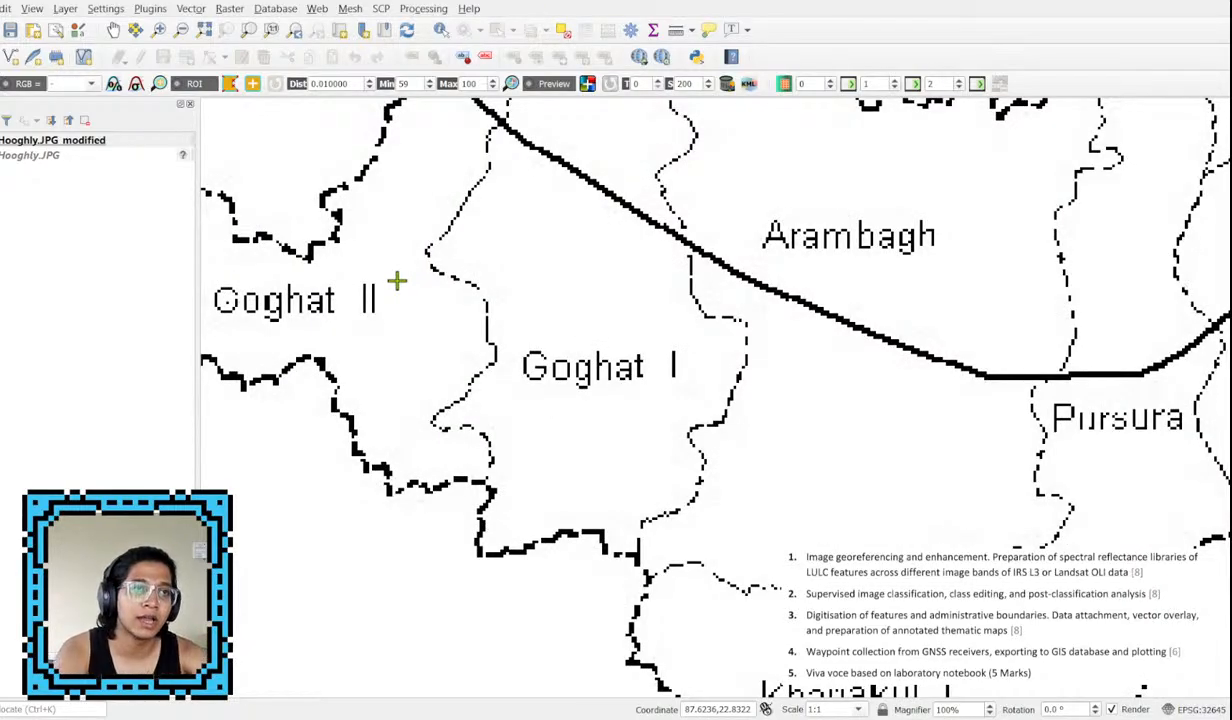
scroll(591, 440, down, 2)
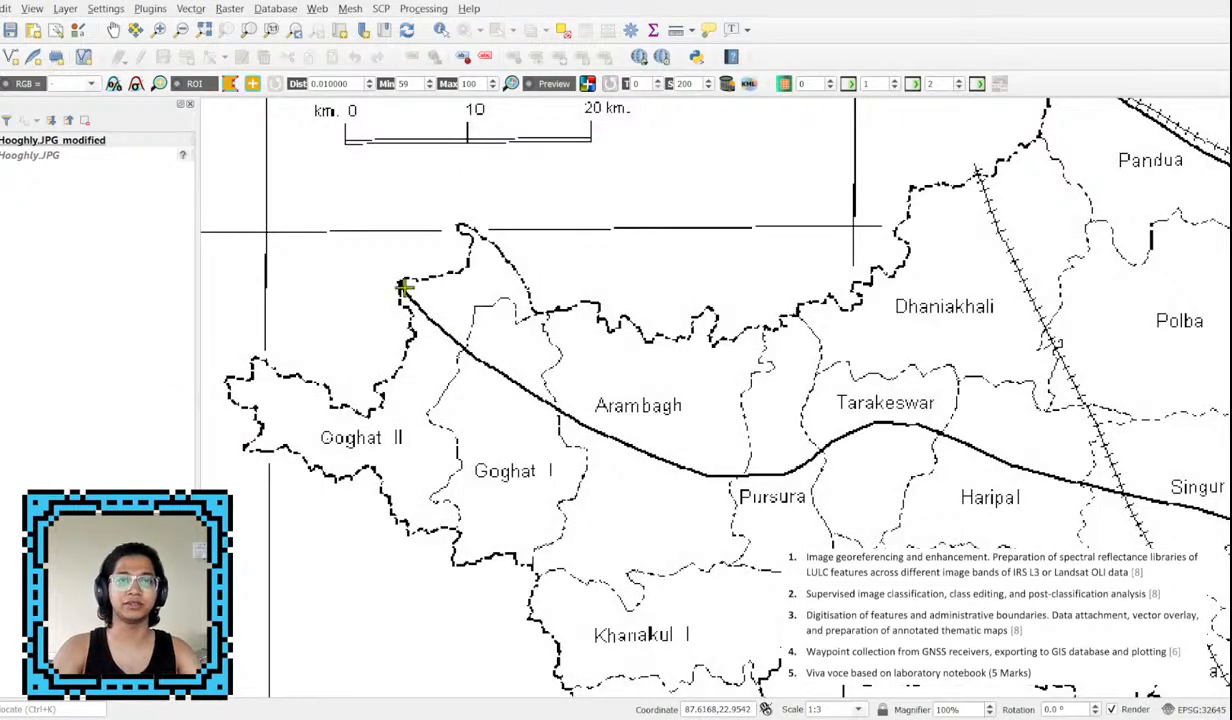
scroll(597, 300, up, 1)
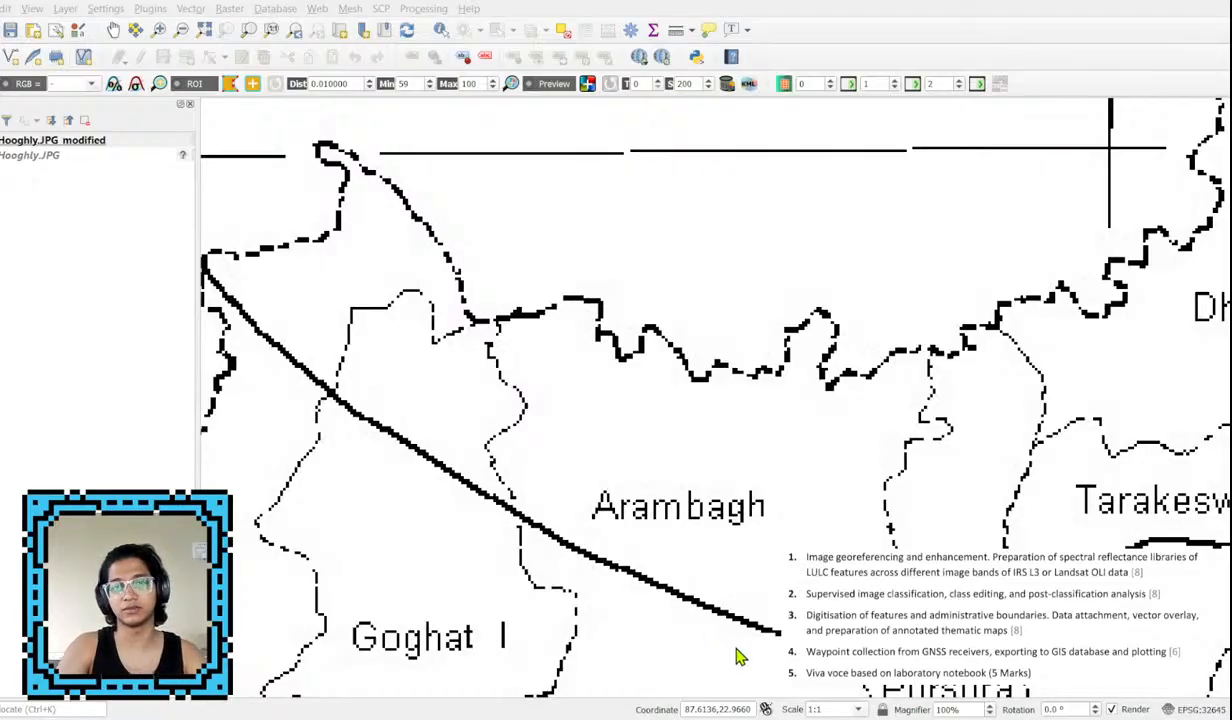
Create the CD Block layer and turn on editing with the Add Polygon Feature tool.
click(760, 688)
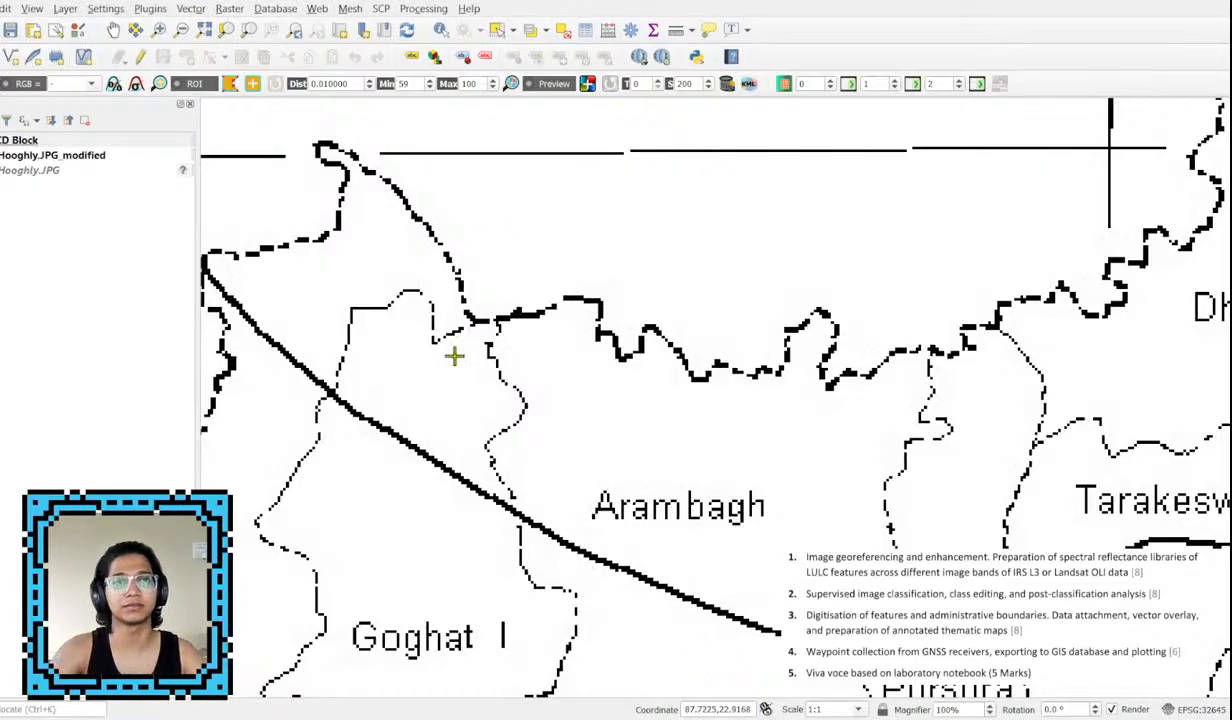
click(140, 56)
click(186, 56)
Start a polygon at the district boundary junction northwest of Arambagh and trace the outline northwestward.
drag(357, 247, 643, 489)
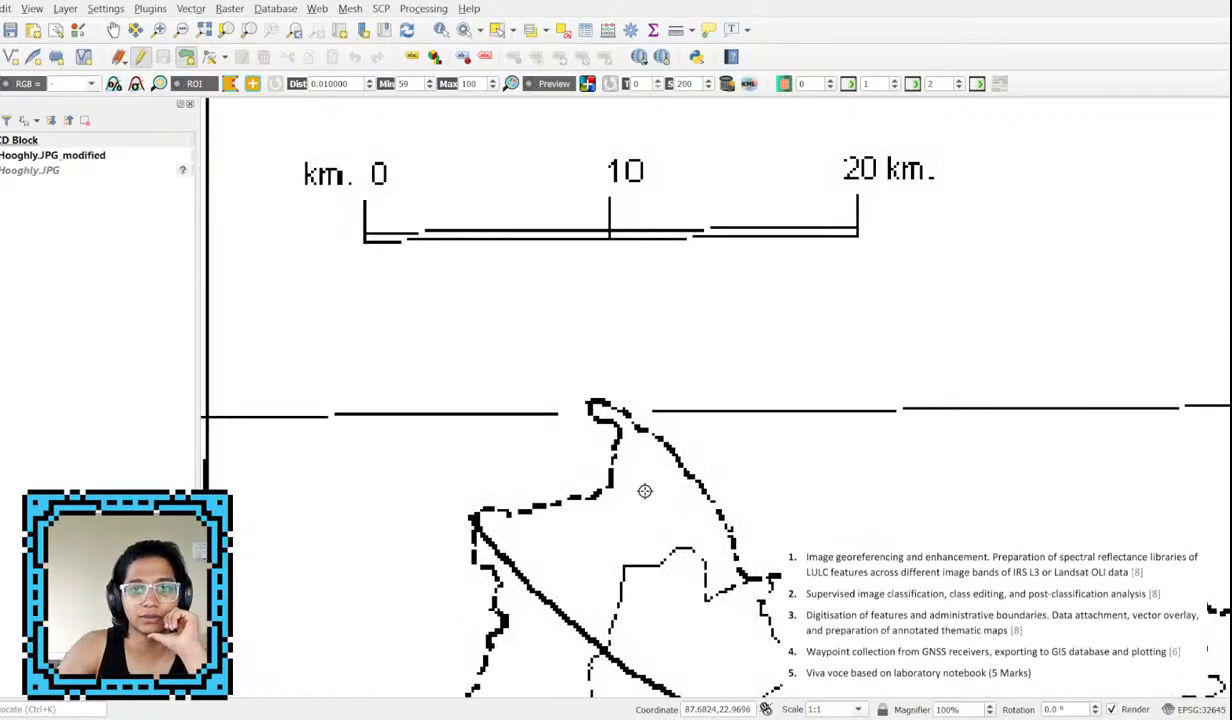
scroll(740, 550, up, 2)
click(637, 512)
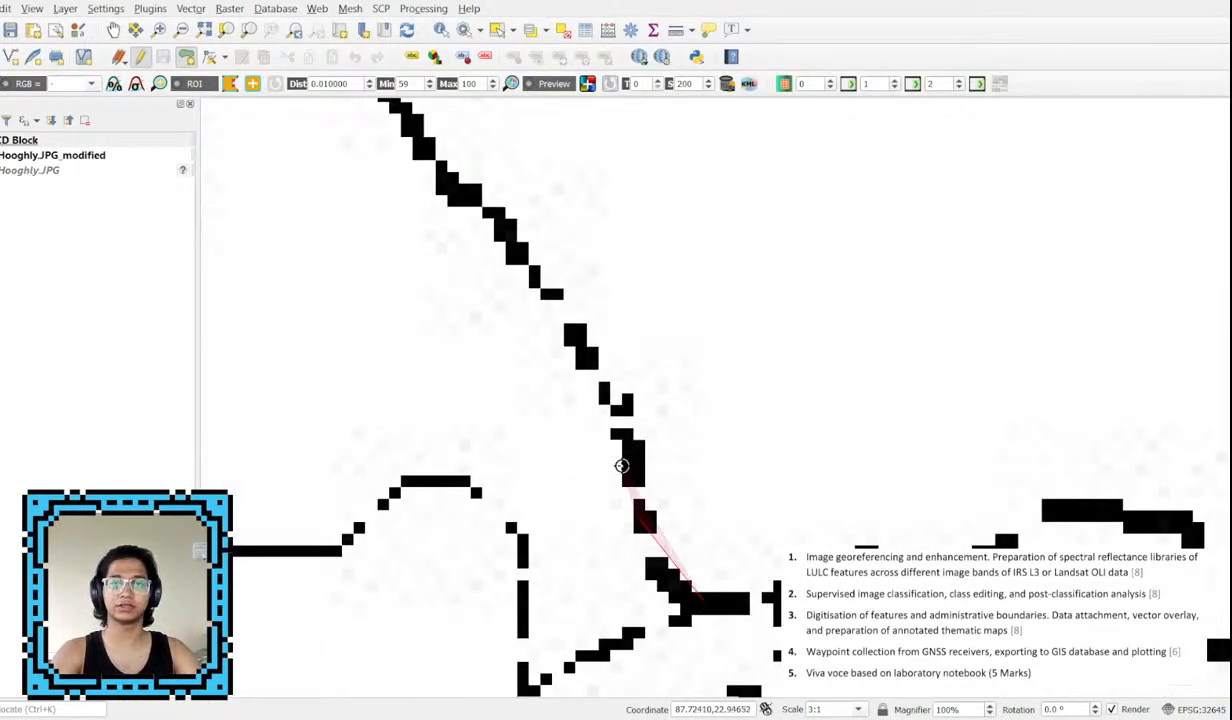
click(627, 441)
click(627, 399)
click(590, 368)
click(568, 330)
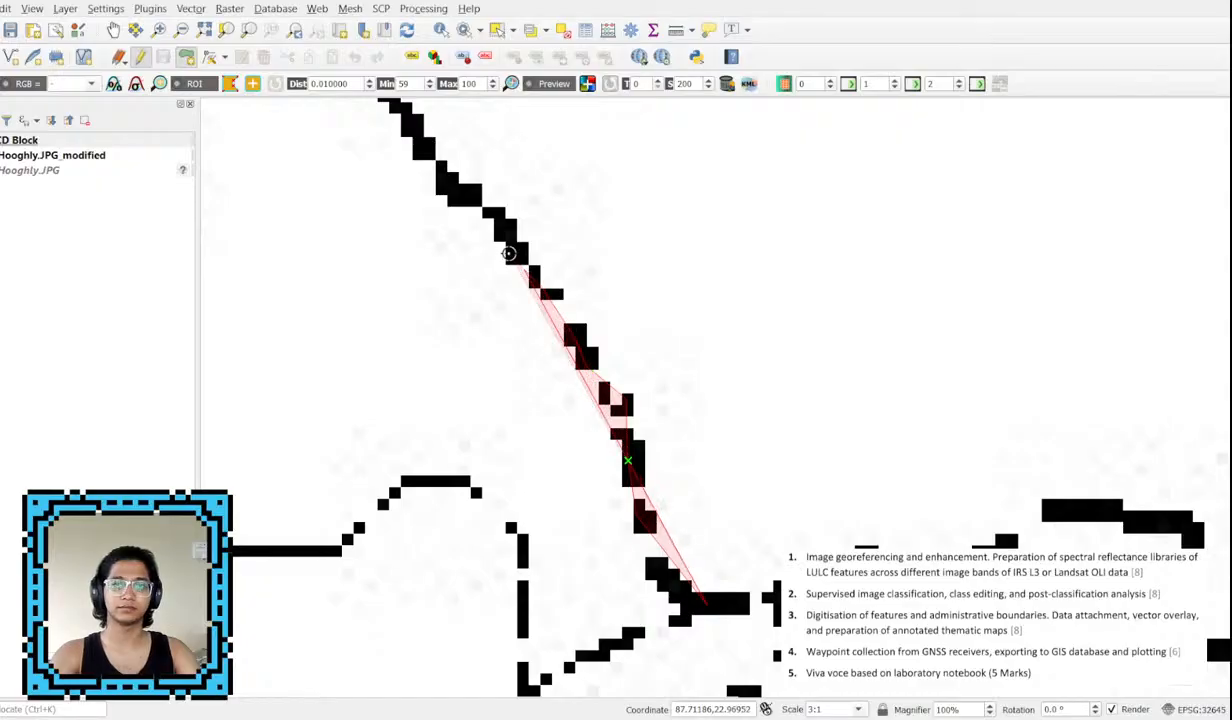
click(512, 253)
click(445, 181)
Continue the polygon along the northeastern district outline up to the hooked northern tip near the 23°00' line.
drag(445, 181, 1157, 681)
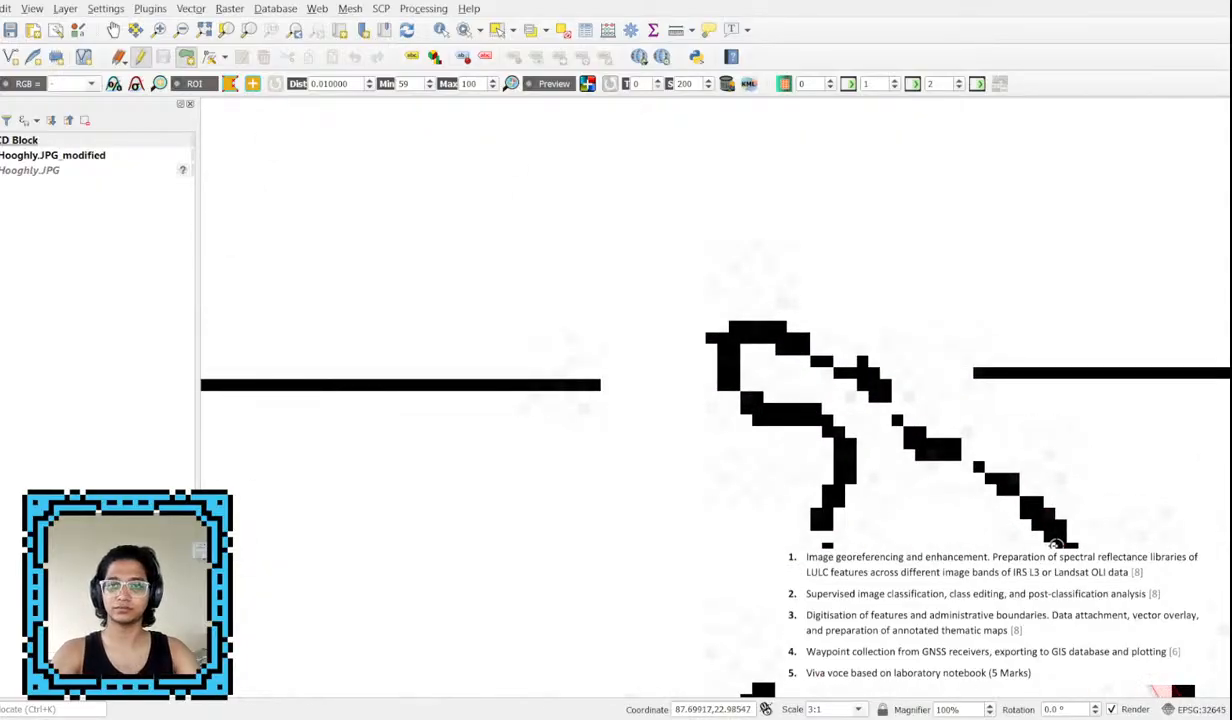
click(1058, 545)
click(1002, 485)
click(906, 438)
click(873, 392)
click(797, 359)
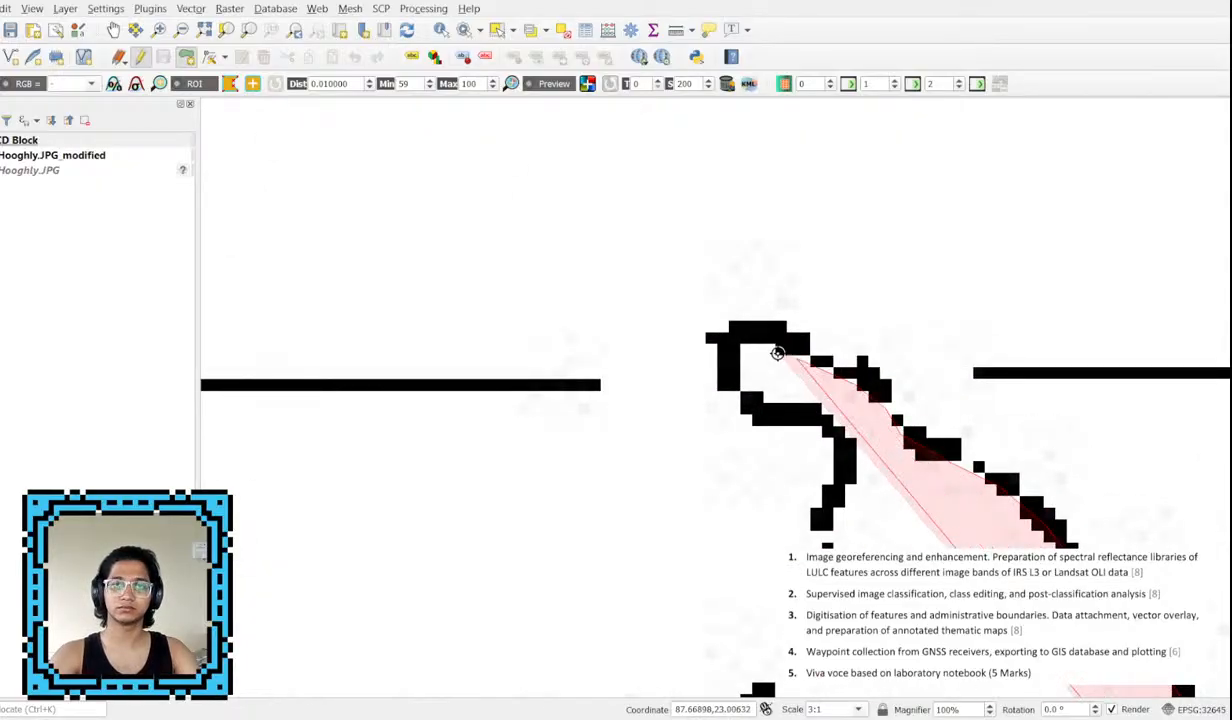
Trace the polygon around the hooked northern tip and down its western side.
click(733, 352)
click(733, 405)
click(814, 441)
click(847, 466)
click(834, 495)
click(814, 561)
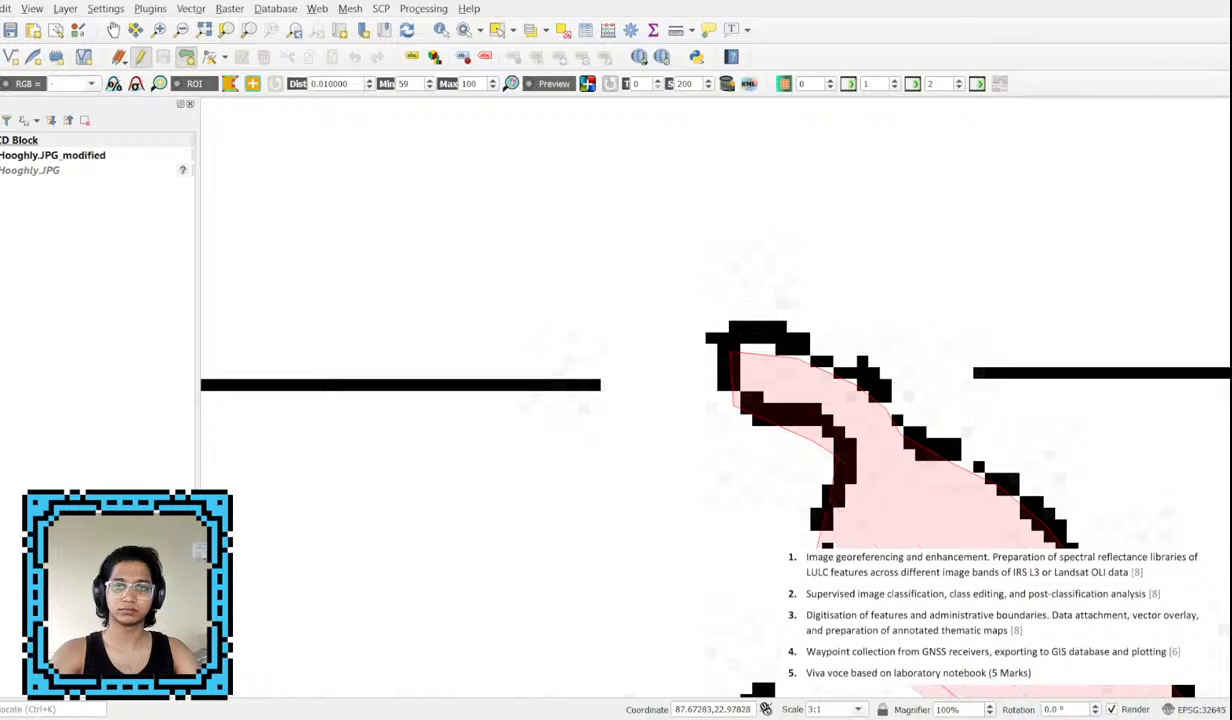
click(812, 618)
click(815, 657)
Trace the polygon westward along the dashed district boundary to the western end of the main road.
drag(815, 657, 898, 342)
click(873, 369)
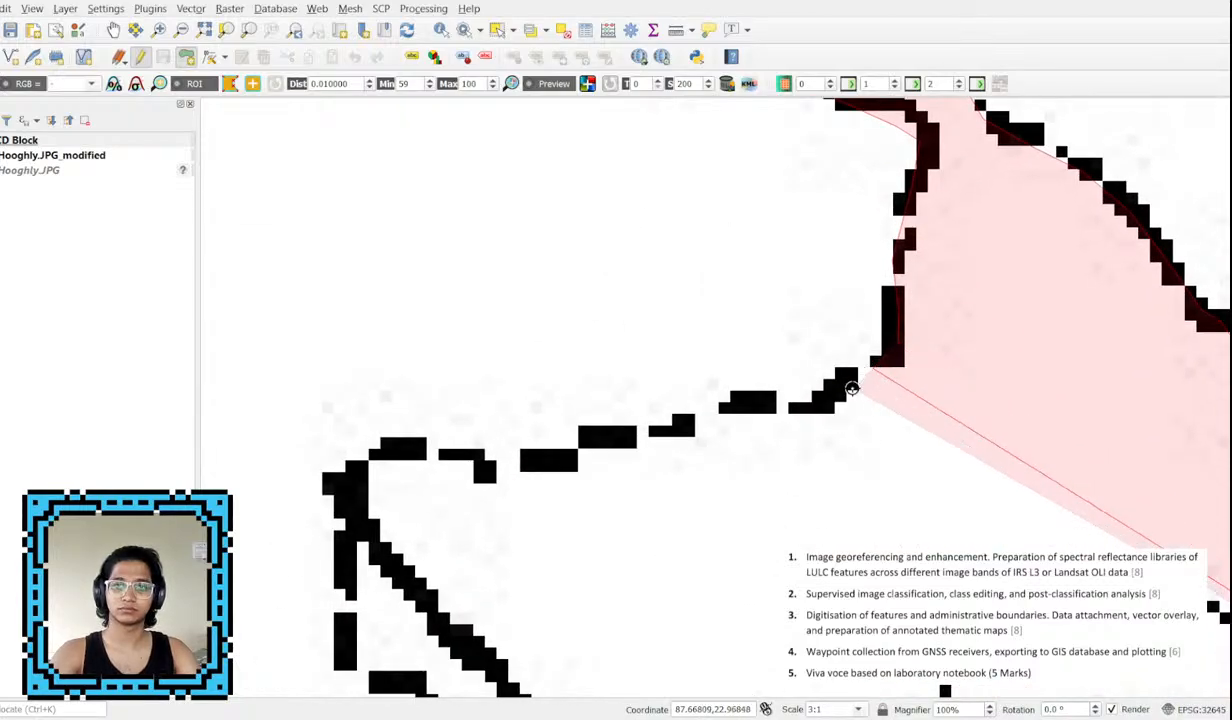
click(838, 397)
click(752, 417)
click(662, 418)
click(630, 440)
click(583, 449)
click(543, 466)
click(488, 472)
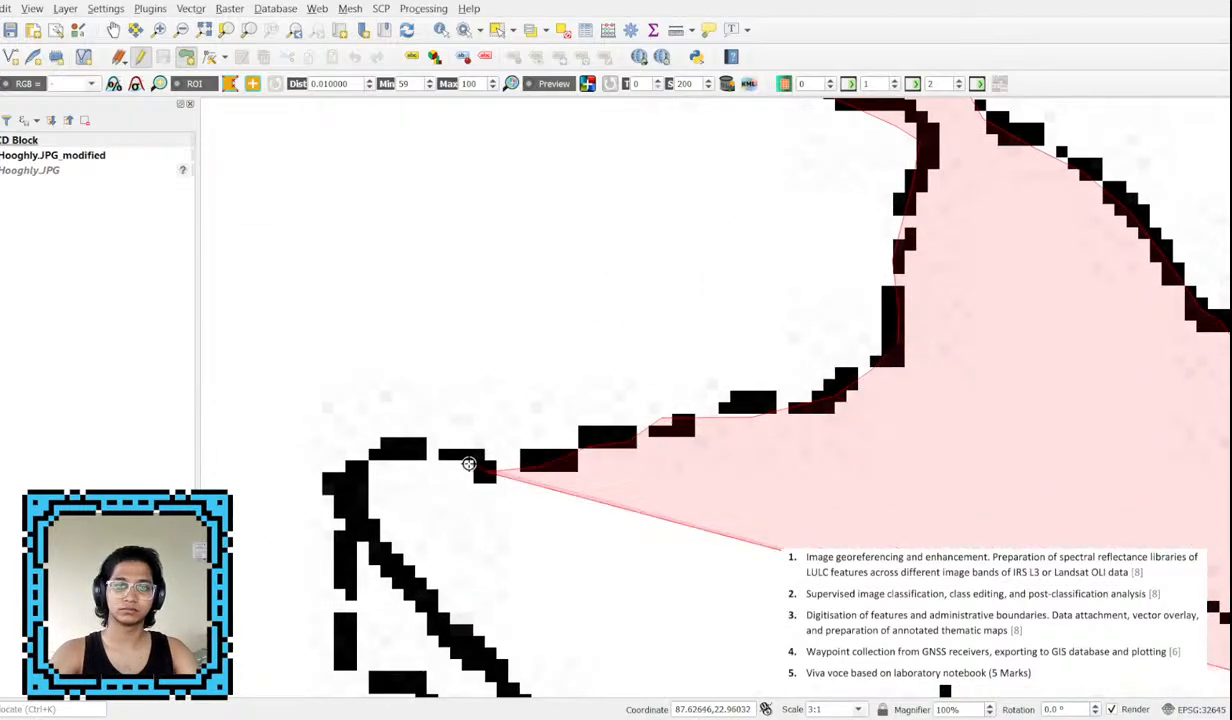
click(428, 451)
click(372, 462)
click(351, 500)
Continue the polygon south from the road's western end, following the bends of the district boundary.
click(341, 661)
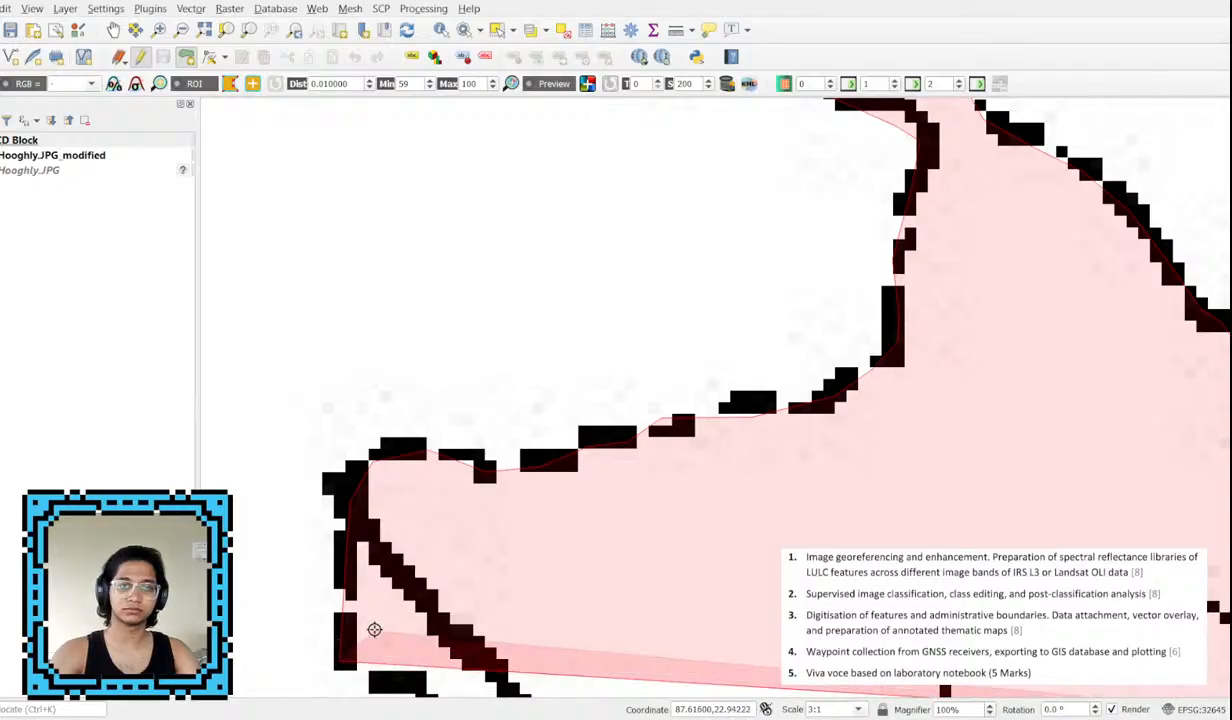
drag(388, 547, 407, 201)
click(403, 342)
click(438, 354)
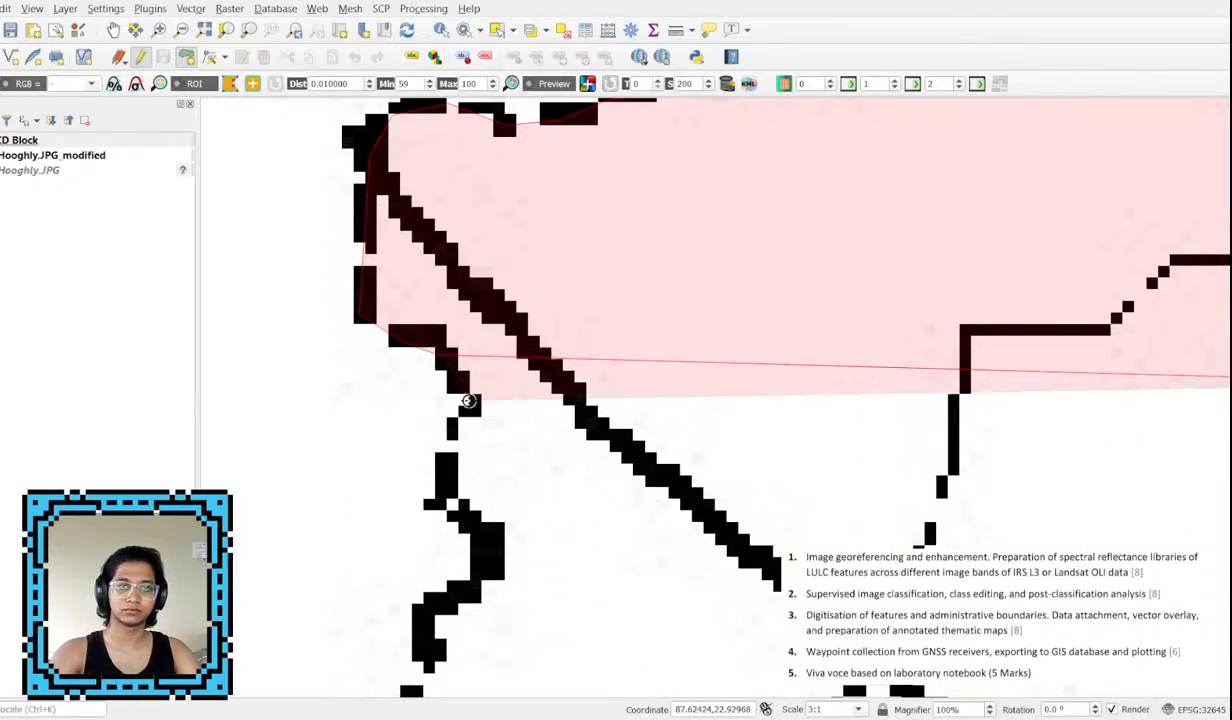
click(469, 402)
click(451, 437)
click(439, 490)
click(471, 555)
click(471, 579)
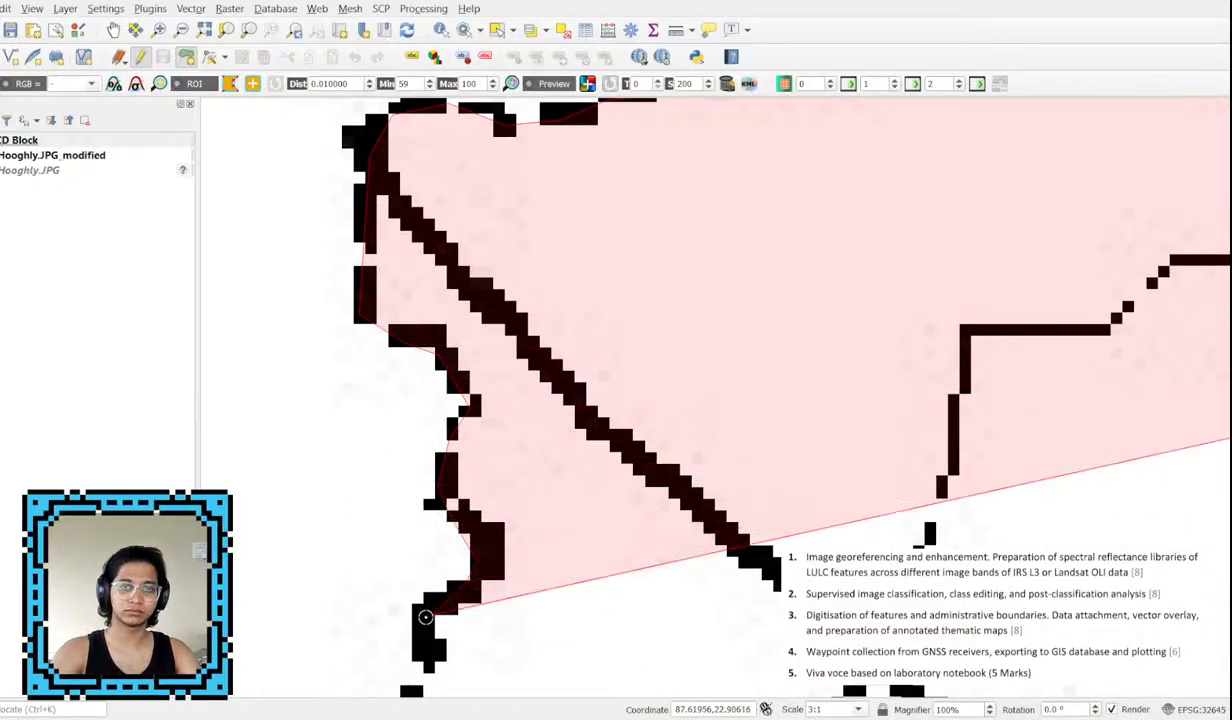
Extend the polygon southwest along the district boundary to the bend northeast of the Goghat II label.
click(417, 662)
drag(444, 636, 521, 331)
click(486, 410)
click(458, 513)
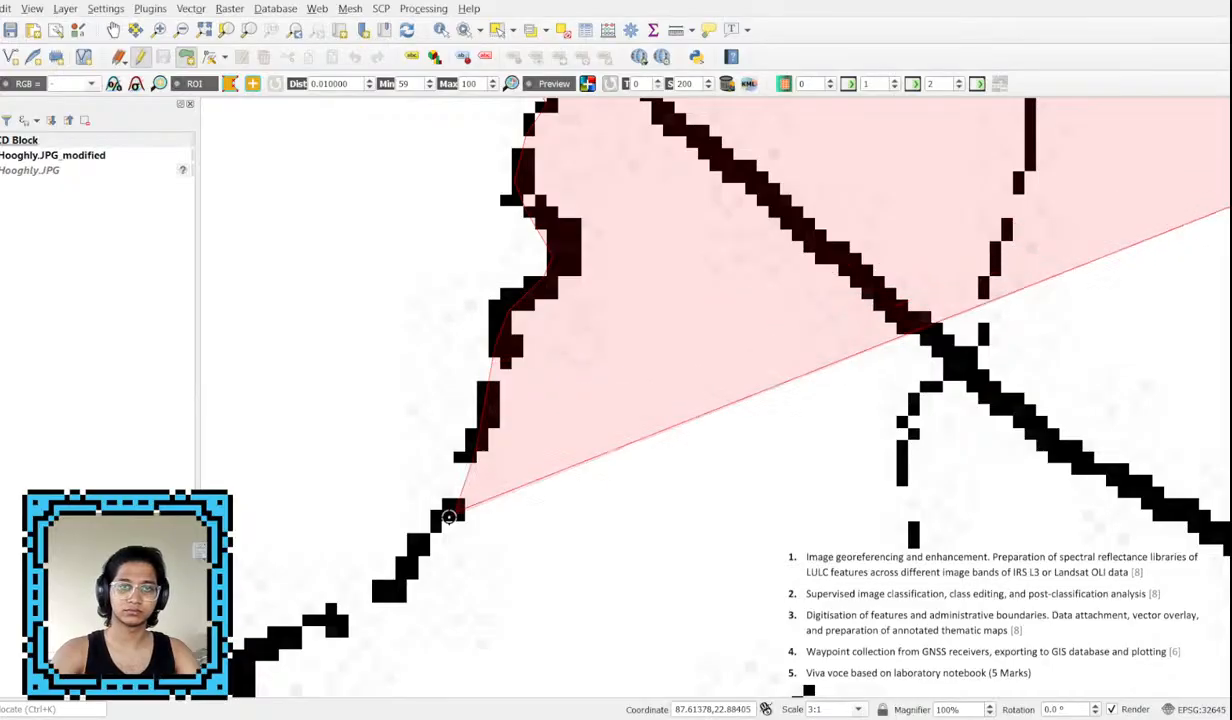
click(430, 542)
click(388, 581)
click(327, 617)
click(261, 656)
drag(285, 648, 708, 345)
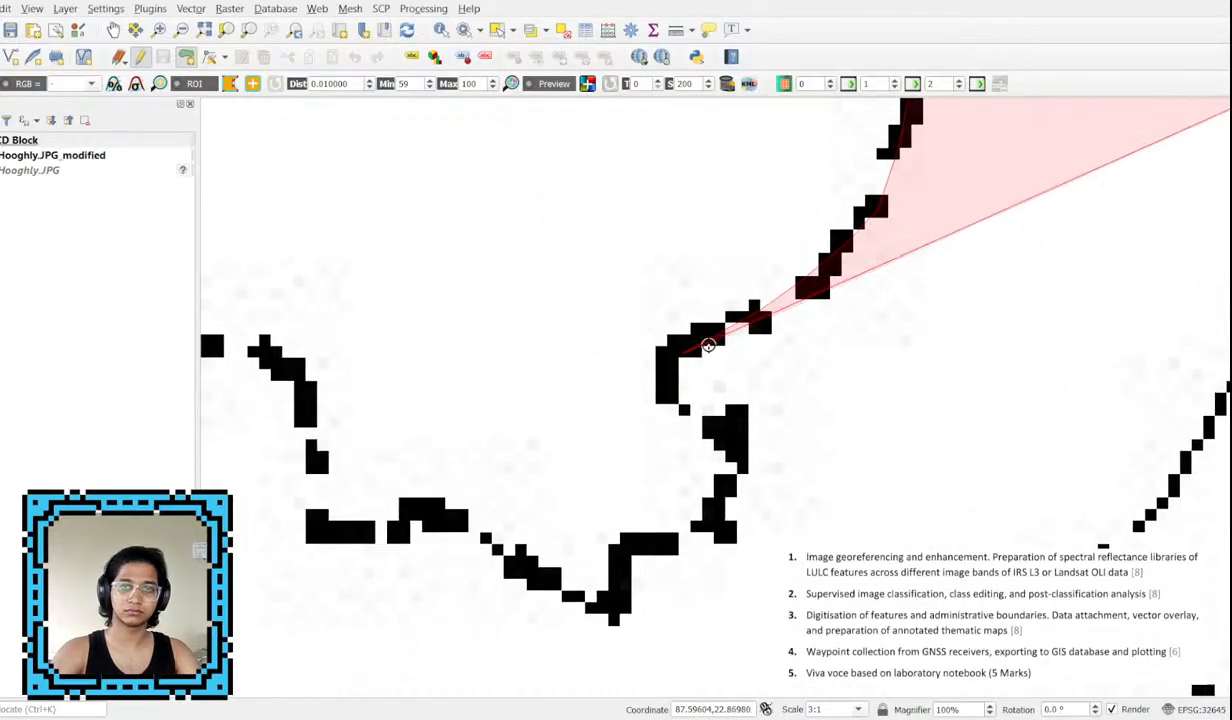
scroll(726, 445, down, 3)
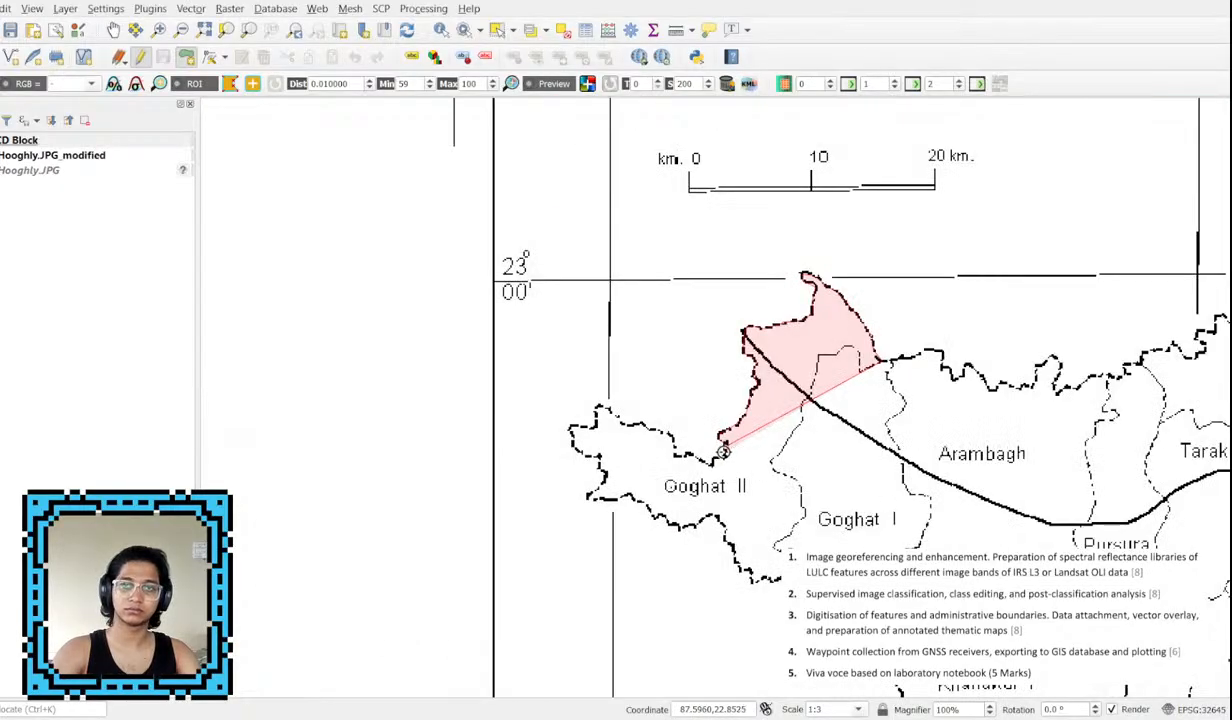
Continue tracing the polygon along the dashed district boundary into the dip north of the Goghat II label.
scroll(723, 452, up, 3)
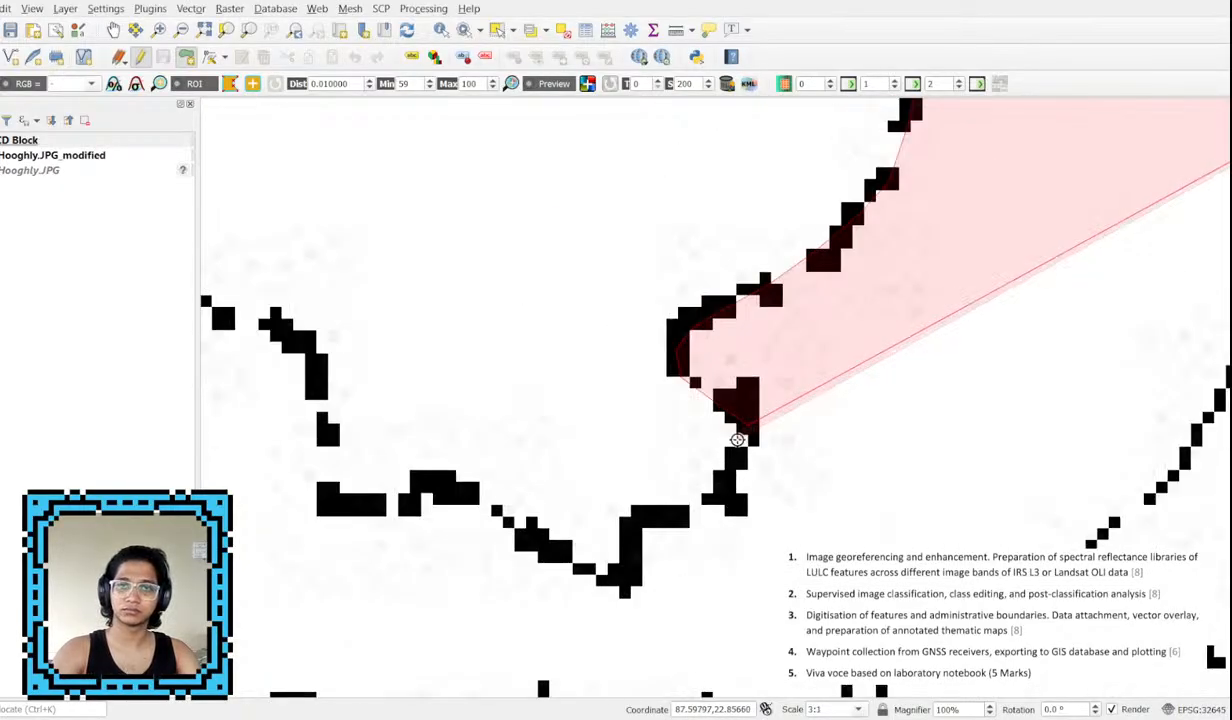
click(721, 512)
click(642, 530)
click(610, 575)
click(545, 549)
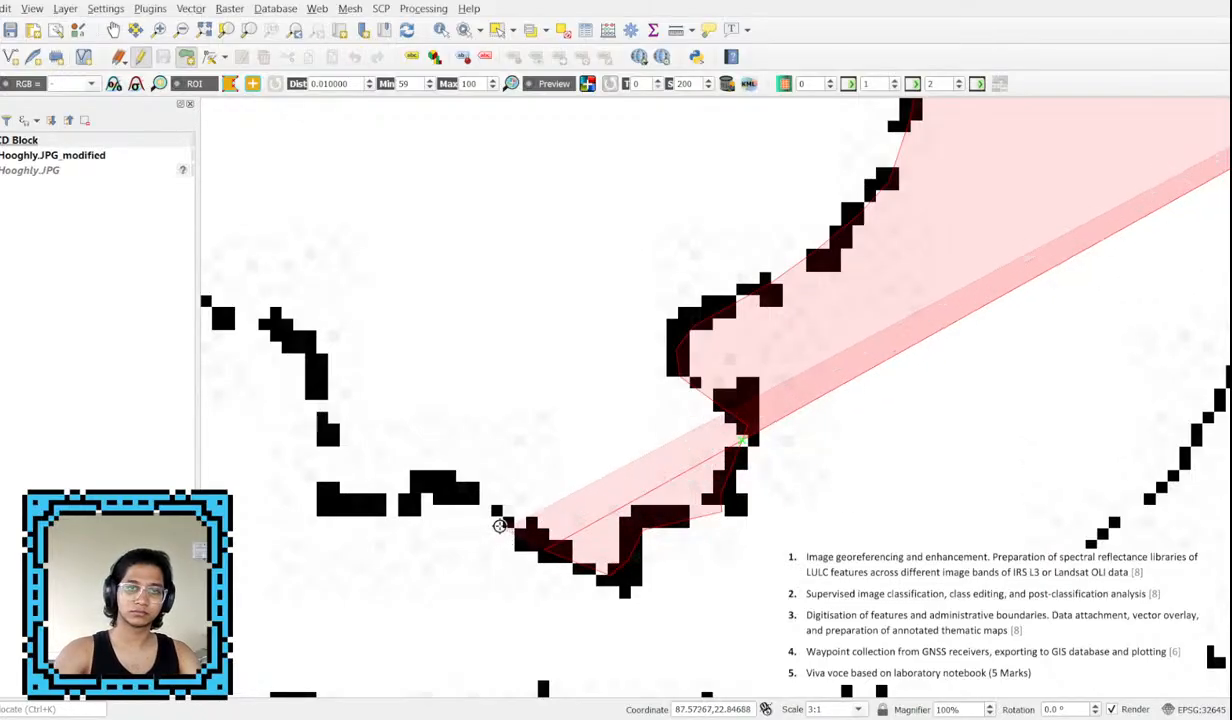
Trace the polygon west from the dip and up the stepped bend of the boundary north of Goghat II.
click(499, 526)
click(442, 490)
click(408, 503)
click(352, 504)
click(340, 491)
click(322, 425)
click(287, 353)
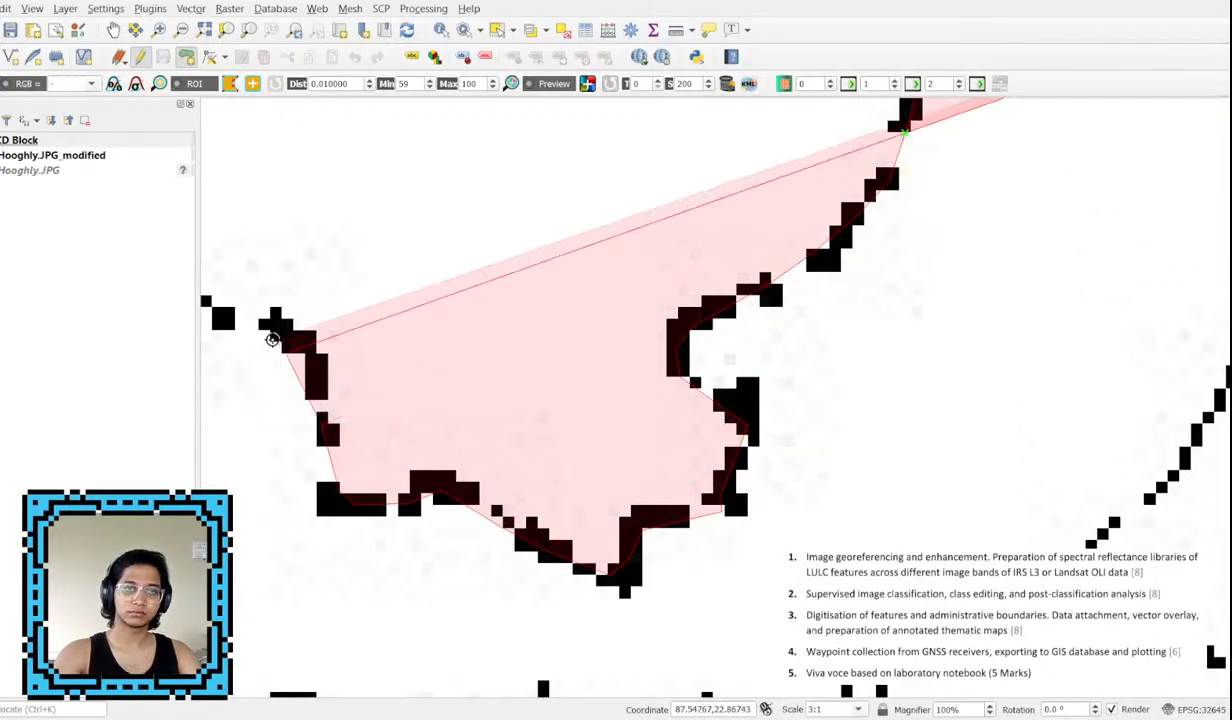
Extend the polygon northwest along Goghat II's northern boundary towards its northwestern peak.
click(253, 326)
drag(248, 321, 677, 370)
click(568, 337)
click(549, 326)
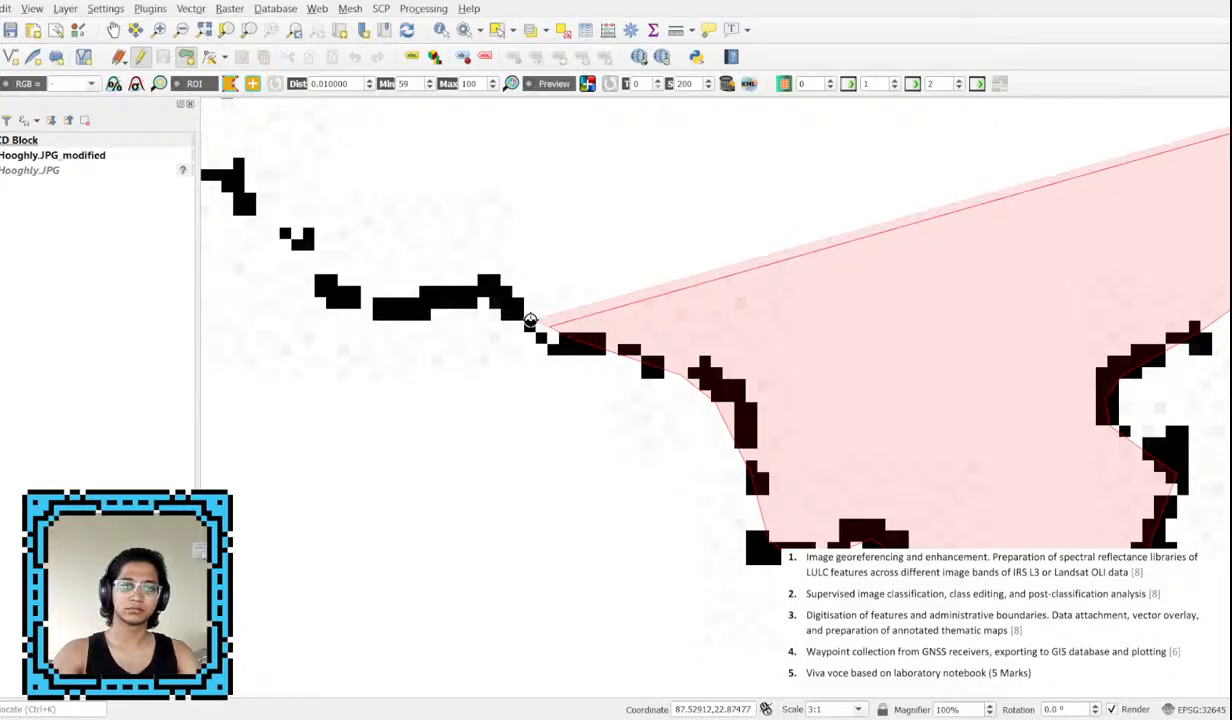
click(521, 304)
click(487, 291)
click(398, 304)
click(347, 288)
click(304, 246)
click(241, 190)
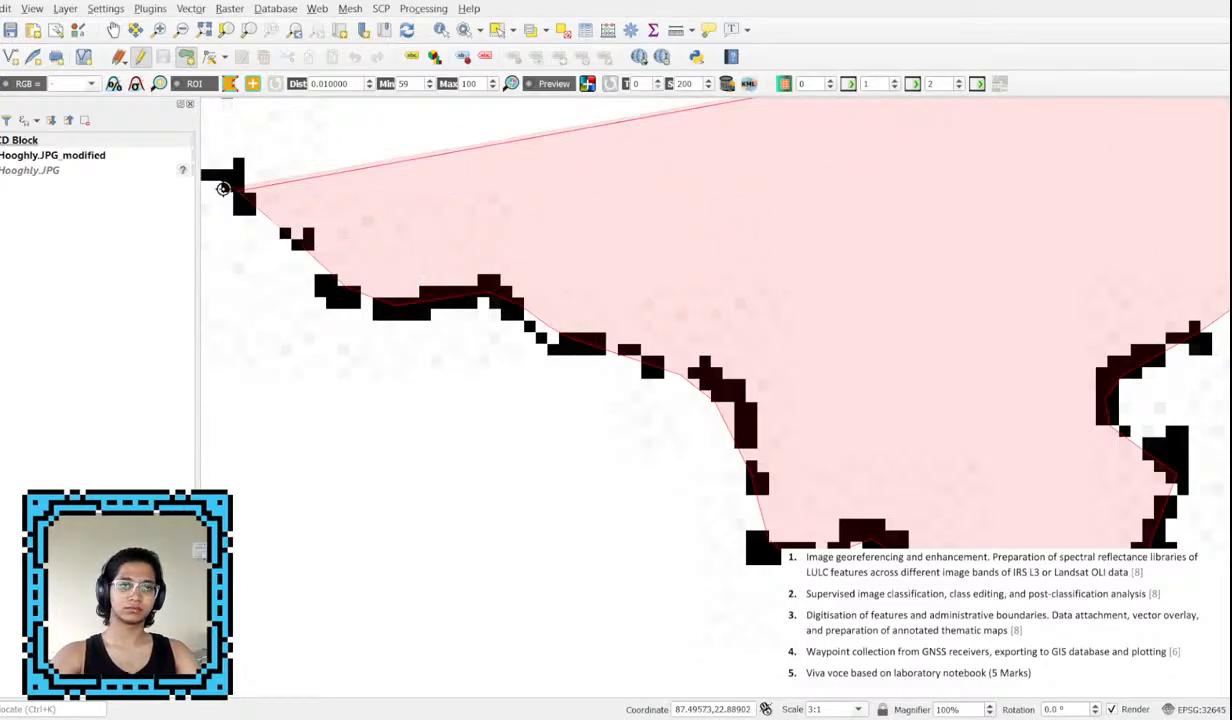
Trace the polygon around the northwestern peak of Goghat II, down its west side and west towards the corner.
drag(480, 270, 1038, 467)
click(739, 358)
click(689, 362)
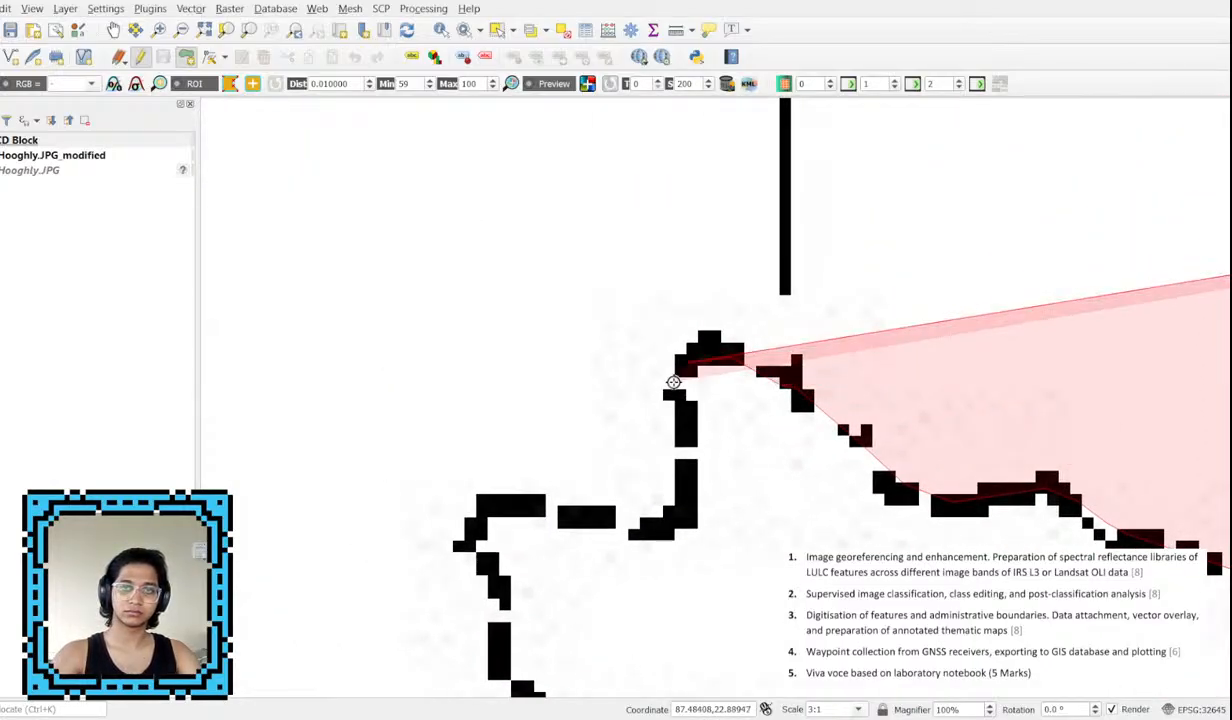
click(678, 450)
click(676, 502)
click(643, 532)
click(576, 515)
click(514, 504)
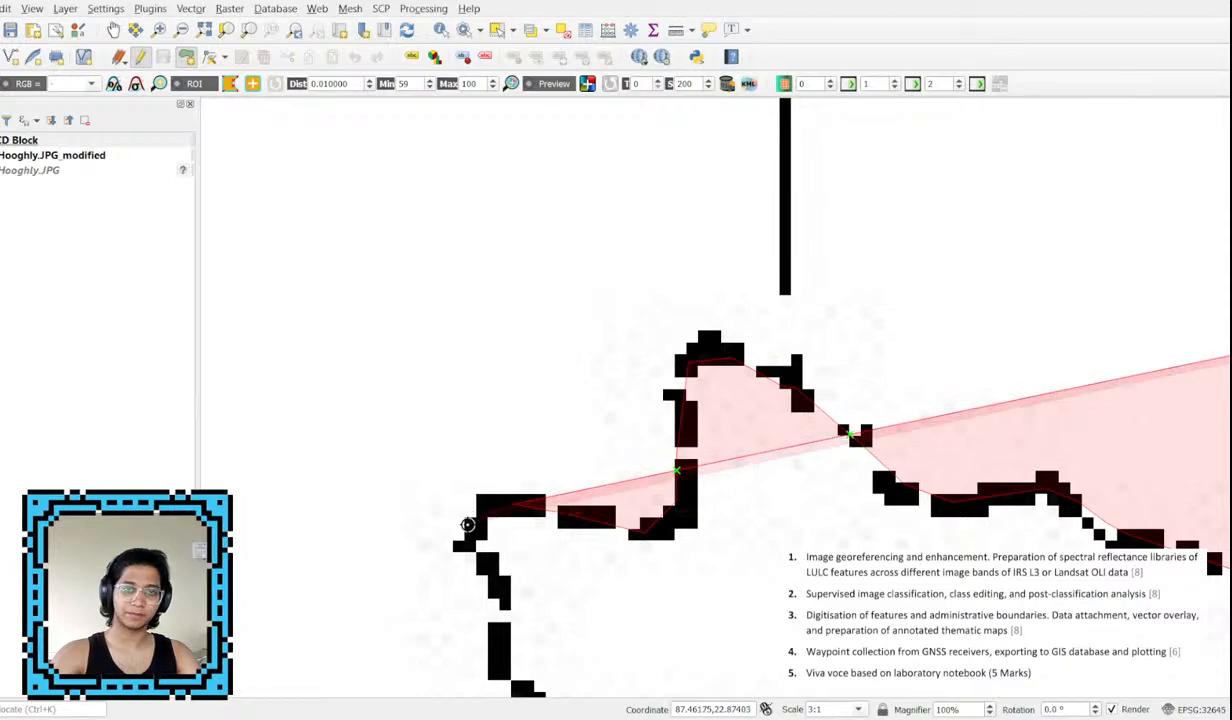
Trace the polygon around Goghat II's westernmost corner, south and east to the small junction on the western edge.
click(468, 525)
click(518, 643)
drag(518, 643, 520, 462)
click(508, 503)
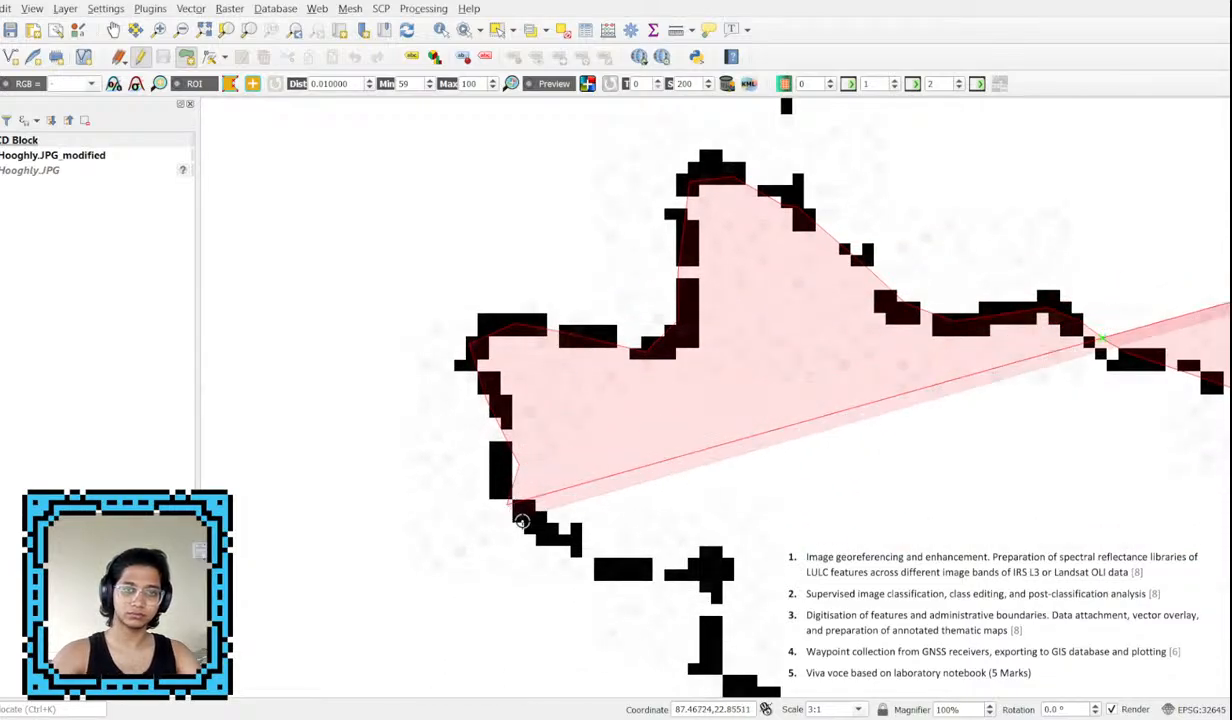
click(548, 543)
click(600, 570)
click(692, 579)
click(718, 582)
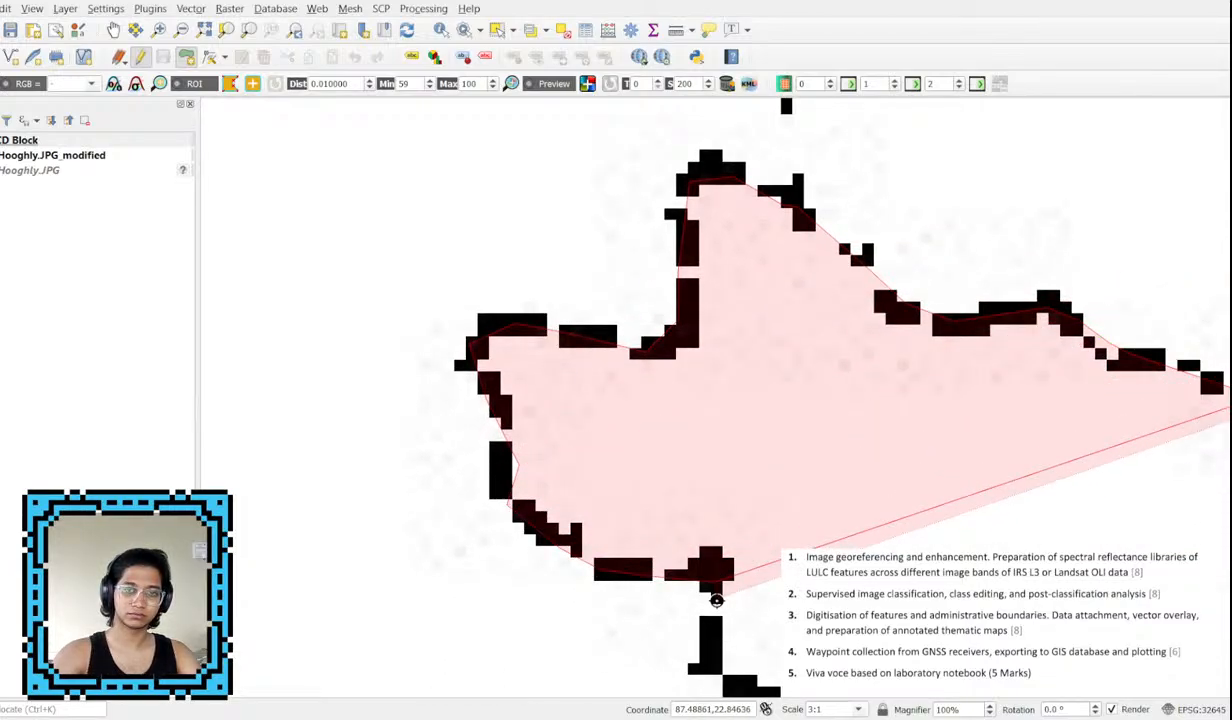
Continue the polygon south along Goghat II's western edge and around its pointed southwestern corner.
click(714, 659)
drag(732, 635, 604, 295)
click(628, 354)
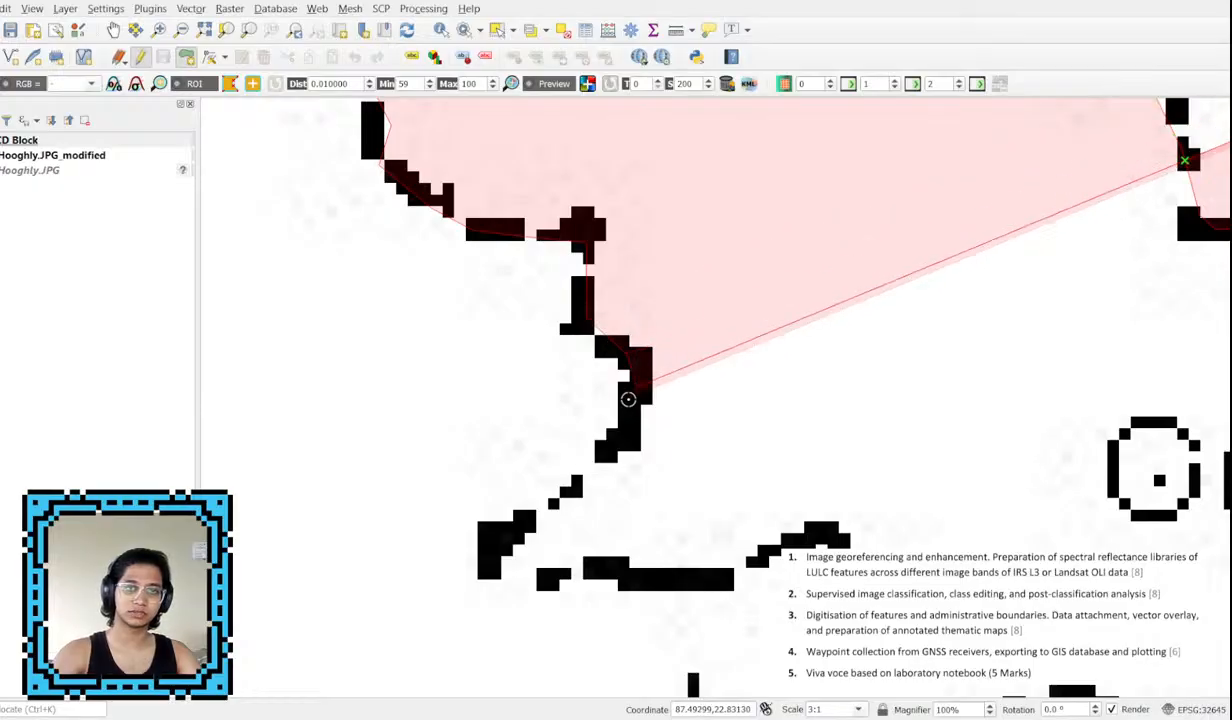
click(606, 430)
click(519, 500)
click(503, 529)
click(548, 562)
click(628, 571)
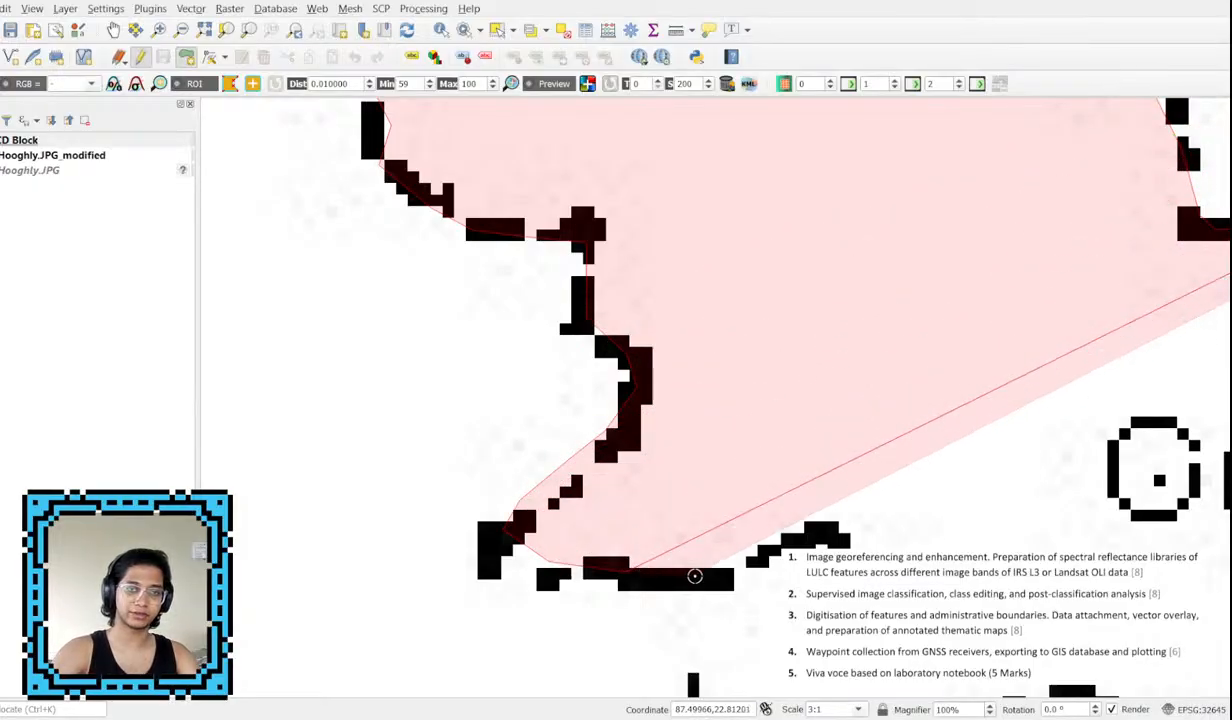
Trace the polygon east from the southwestern corner over the first hump of Goghat II's southern boundary.
click(694, 576)
click(743, 572)
click(787, 543)
click(858, 554)
click(890, 580)
drag(924, 608, 788, 379)
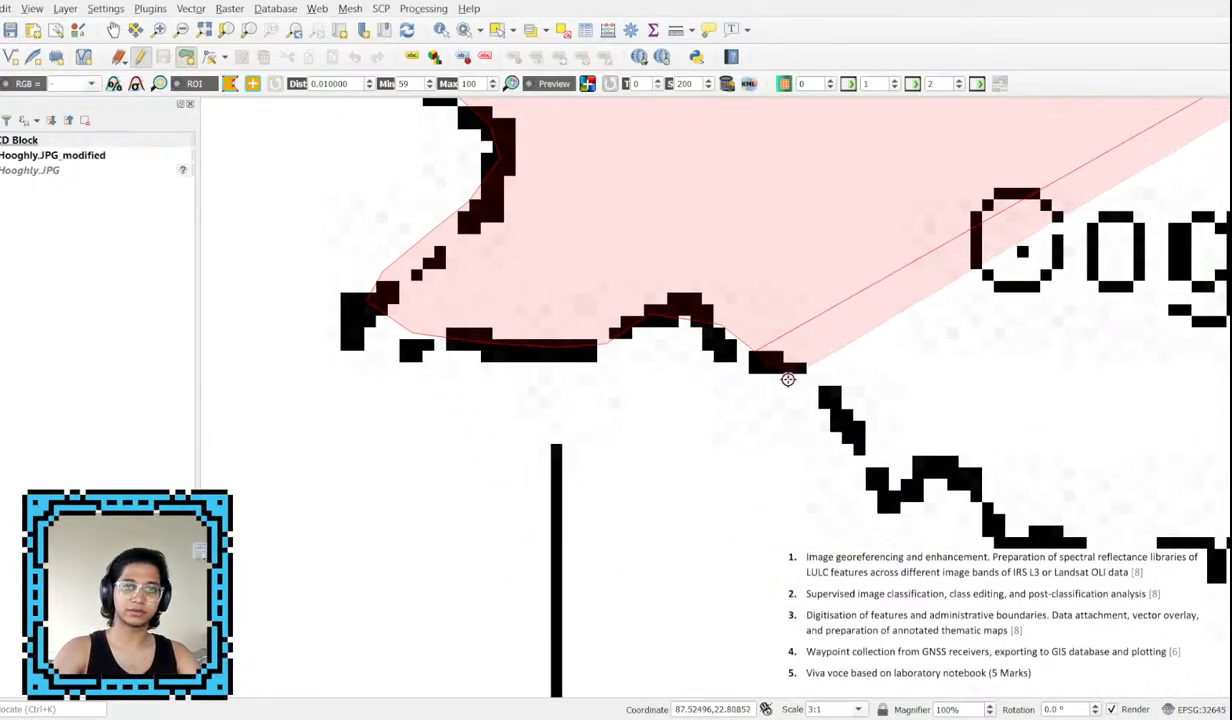
Trace the polygon southeast through the notch and bends of the boundary southwest of the Goghat II label.
click(808, 370)
click(842, 411)
click(868, 487)
click(903, 494)
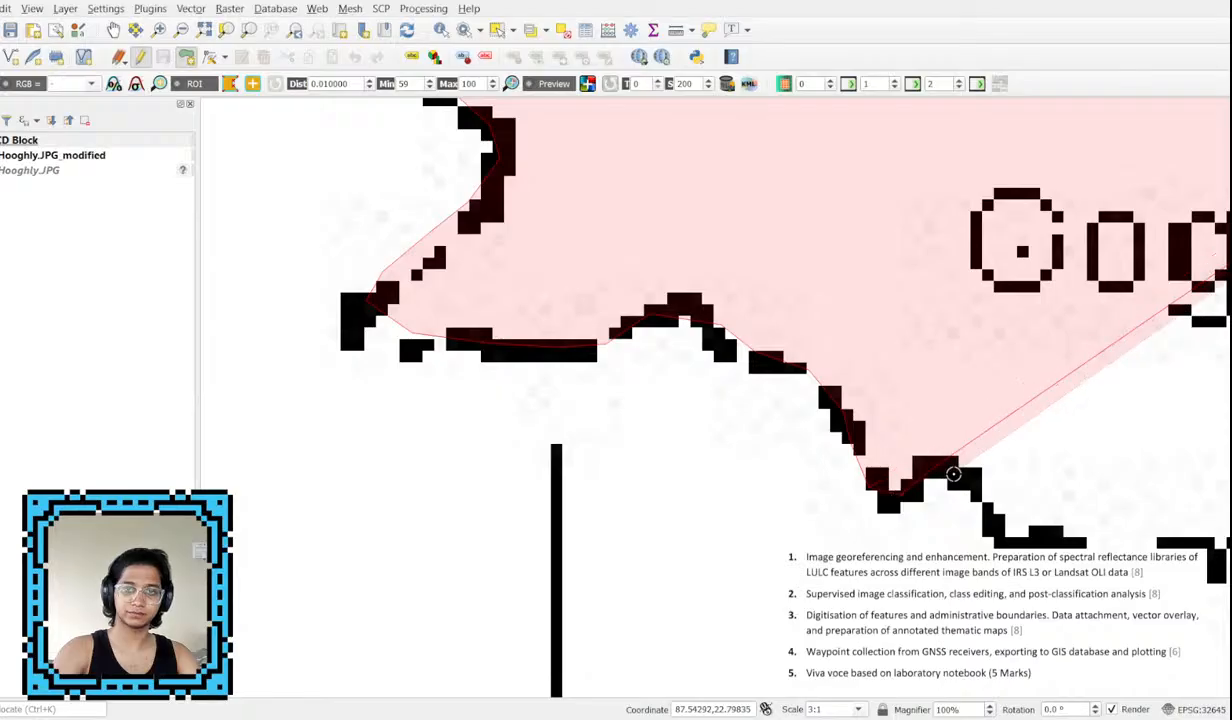
click(967, 489)
click(1005, 538)
click(1048, 546)
click(1105, 555)
click(1182, 560)
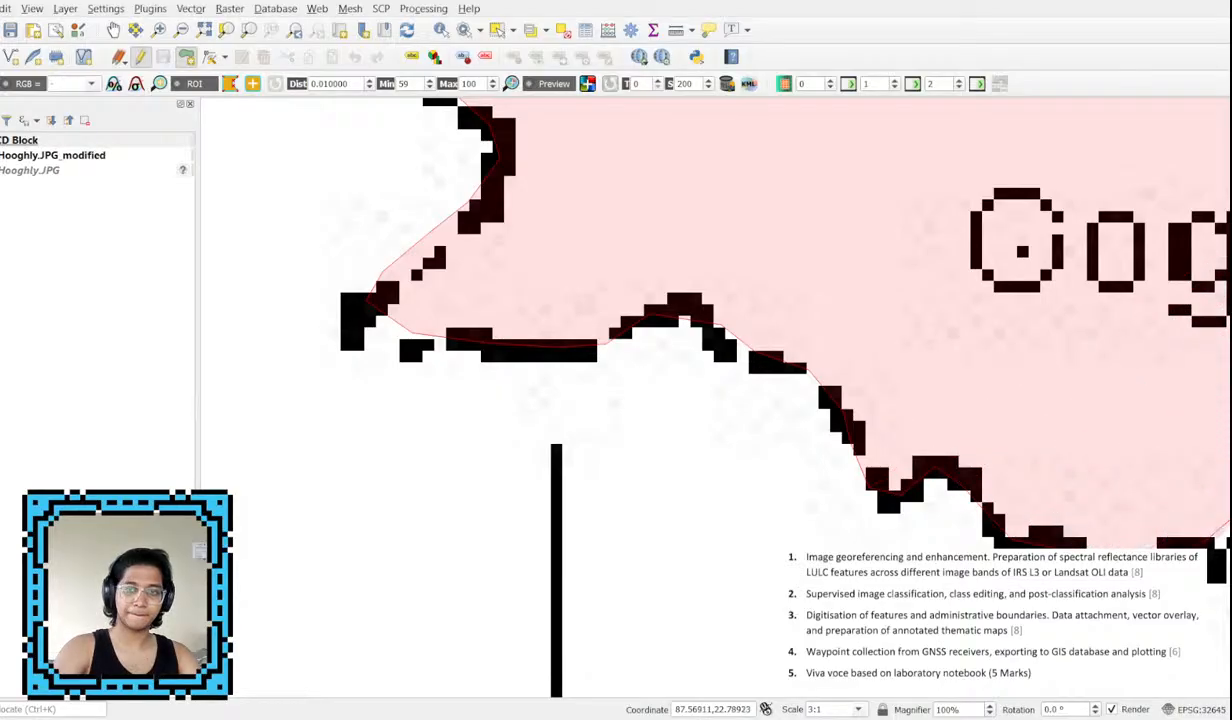
Extend the polygon over the boundary peak south of the Goghat II label and down its southeastern side.
drag(1002, 546, 704, 547)
click(738, 532)
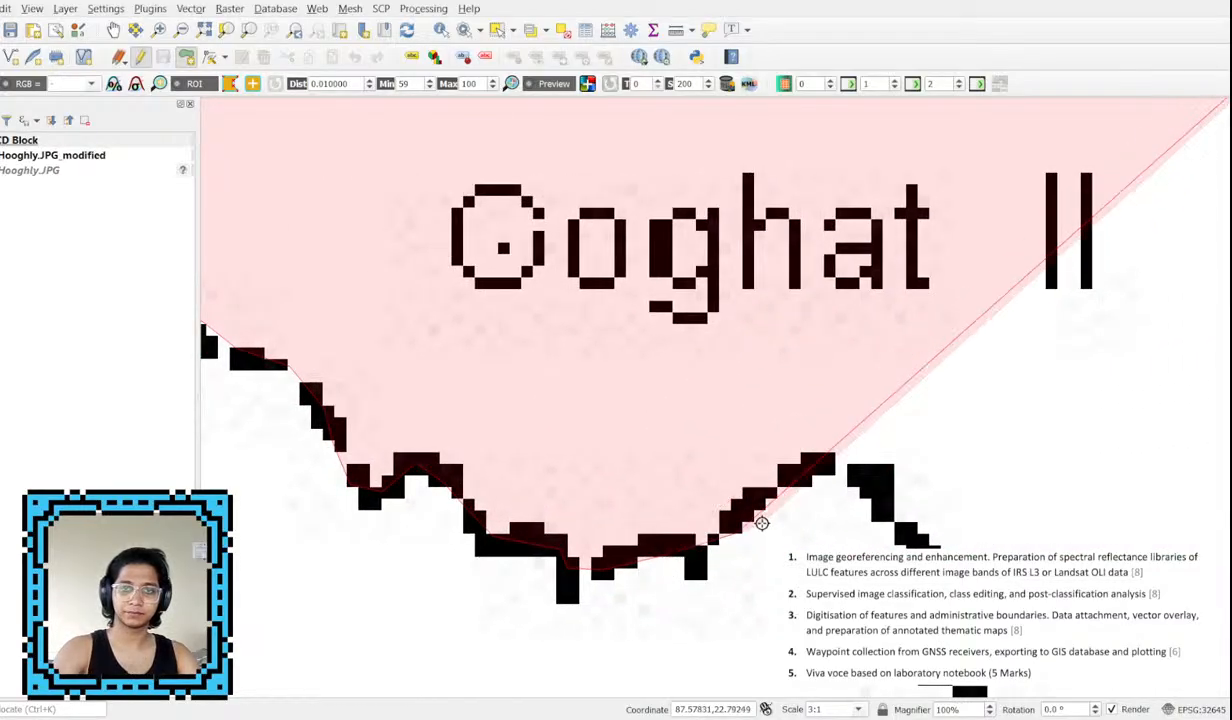
click(822, 481)
click(885, 503)
click(920, 590)
drag(912, 574, 782, 297)
Continue the polygon south-southeast down the stepped district boundary towards Goghat II's southern end.
click(805, 385)
click(839, 418)
click(871, 447)
click(873, 500)
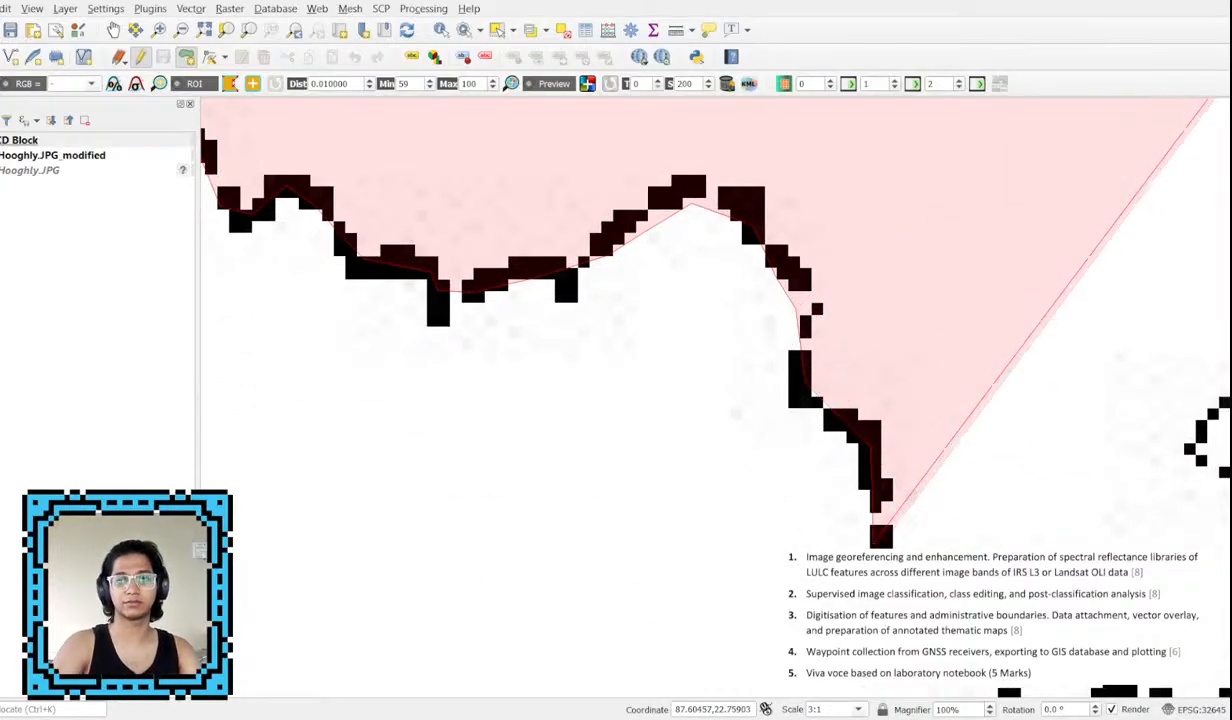
click(875, 556)
click(915, 593)
click(1004, 655)
drag(975, 611, 762, 316)
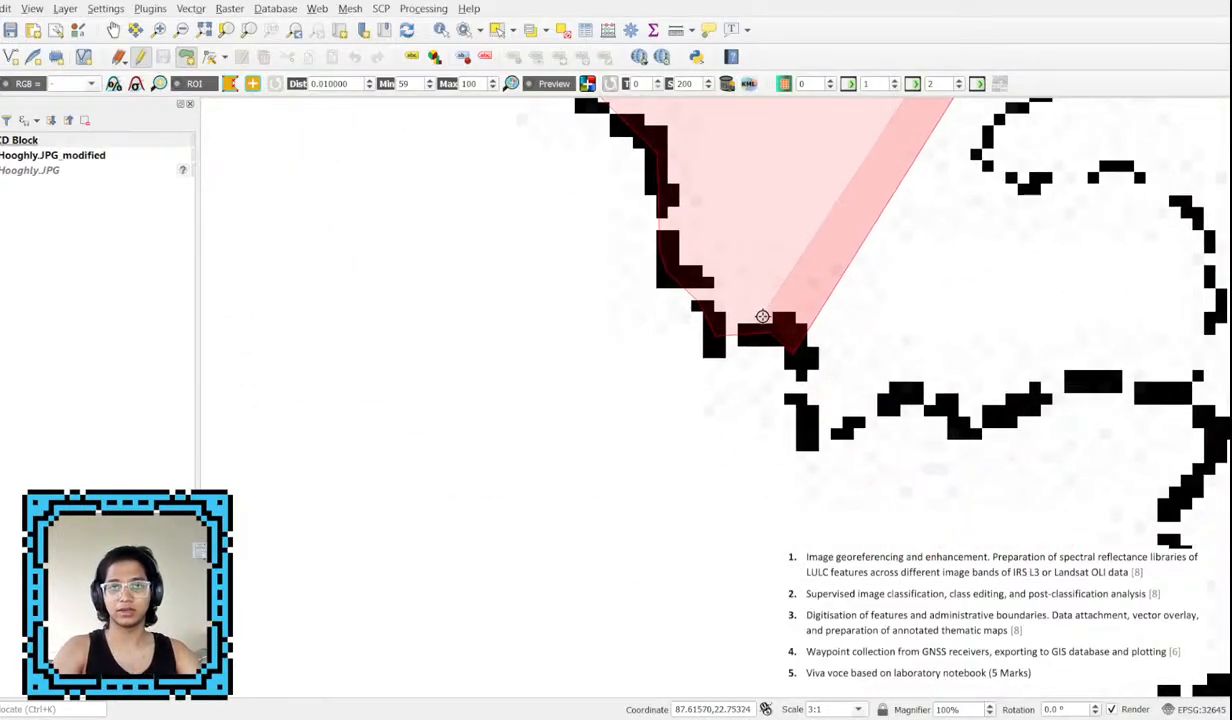
Trace the polygon around the southern corner and east along the boundary to the Goghat I junction.
click(804, 392)
click(810, 439)
click(879, 425)
click(908, 397)
click(943, 414)
click(974, 429)
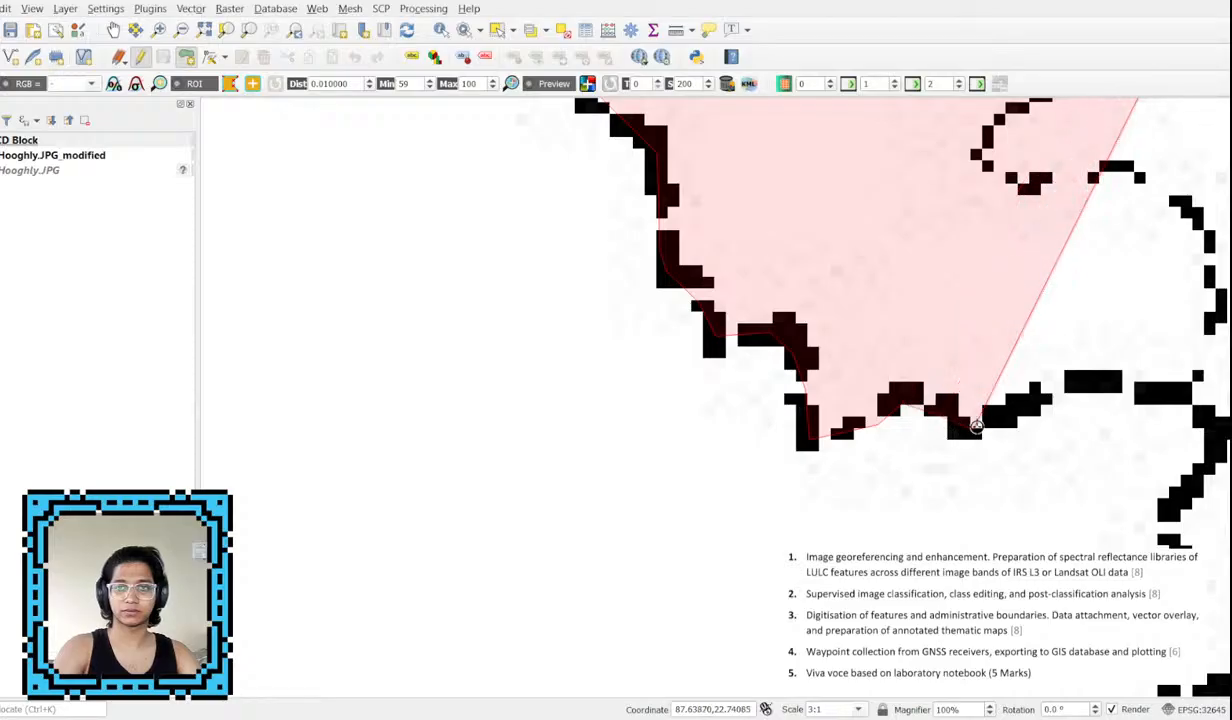
click(1050, 399)
click(1101, 392)
click(1165, 390)
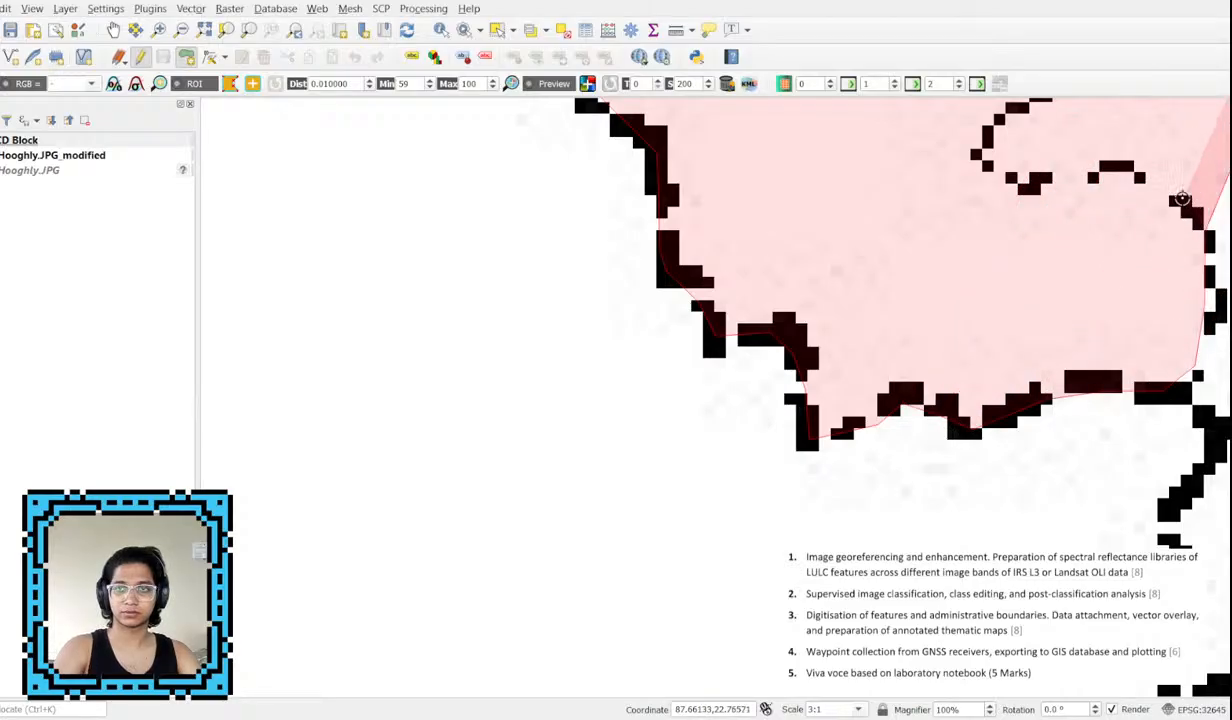
Trace the polygon around the loop and northeast along the thin dashed boundary between Goghat II and Goghat I.
drag(975, 150, 819, 491)
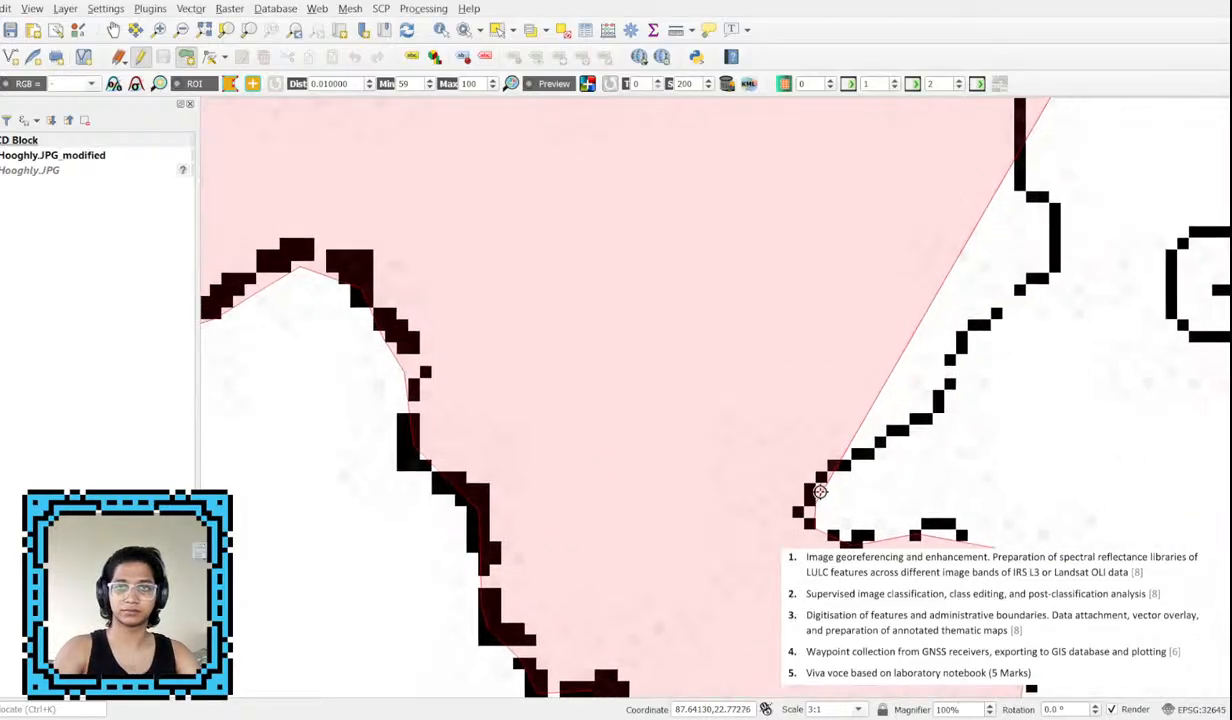
click(851, 460)
click(897, 443)
click(944, 411)
click(948, 359)
click(973, 327)
click(1022, 307)
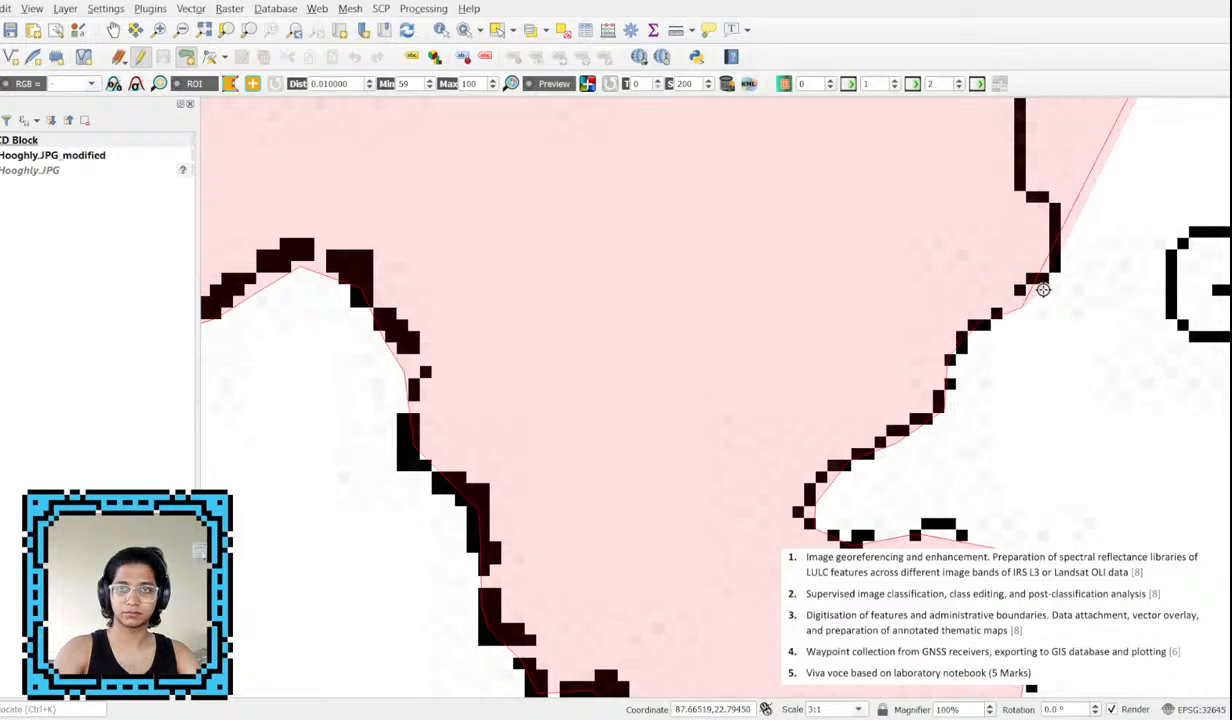
click(1045, 286)
click(1048, 210)
drag(1020, 140, 988, 575)
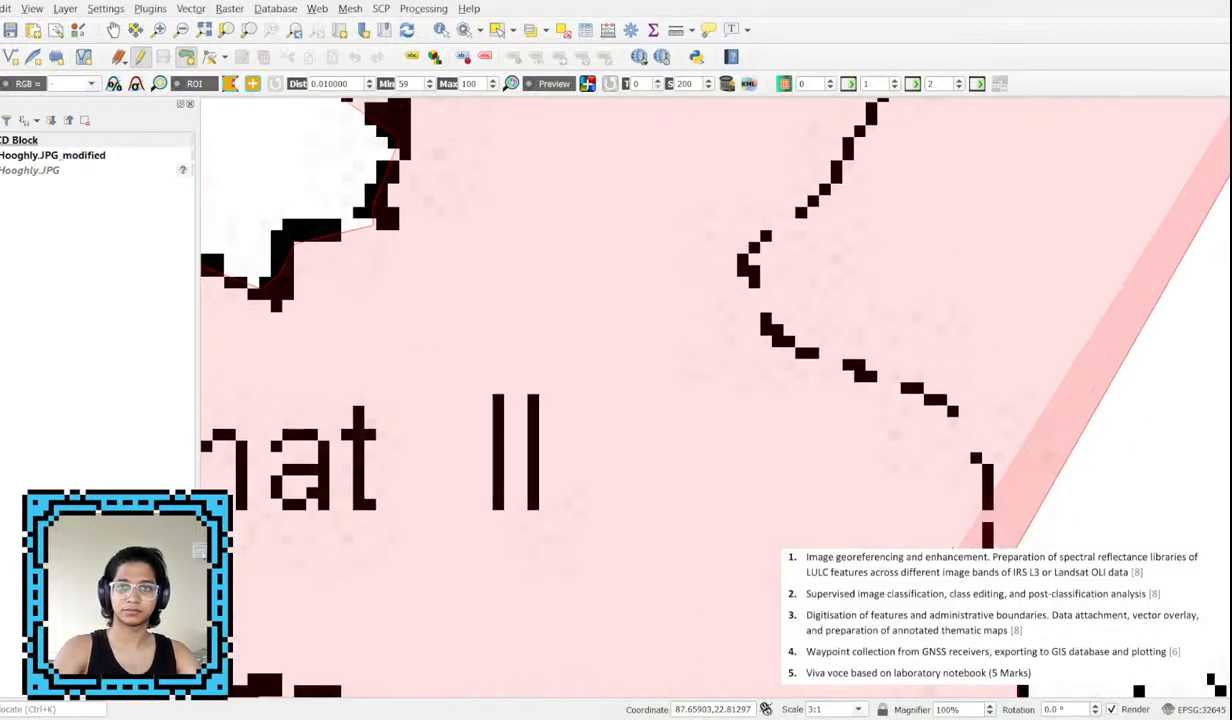
Continue the polygon northwest along the Goghat I boundary, around its western bend, and northeast towards the main road.
click(988, 479)
click(962, 428)
click(899, 388)
click(808, 350)
click(777, 338)
click(765, 308)
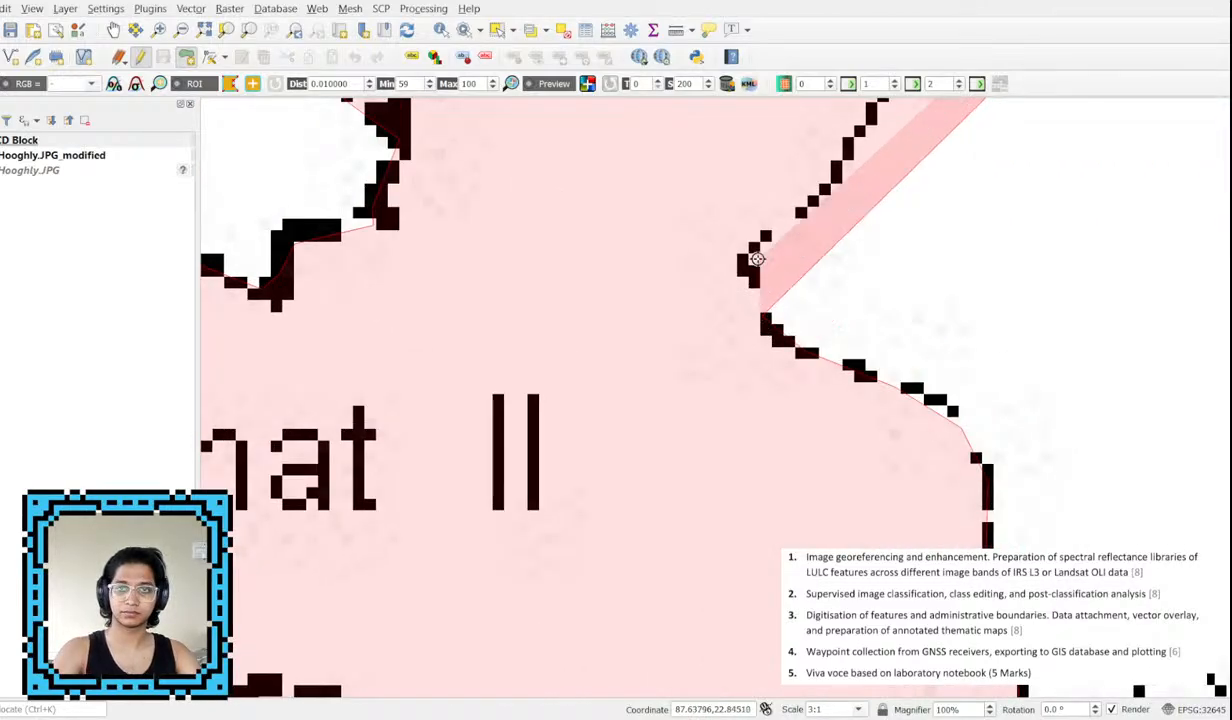
click(752, 260)
click(768, 236)
click(817, 200)
click(850, 145)
drag(850, 143, 596, 658)
Trace the polygon up the Goghat I boundary to its crossing with the main road.
click(653, 565)
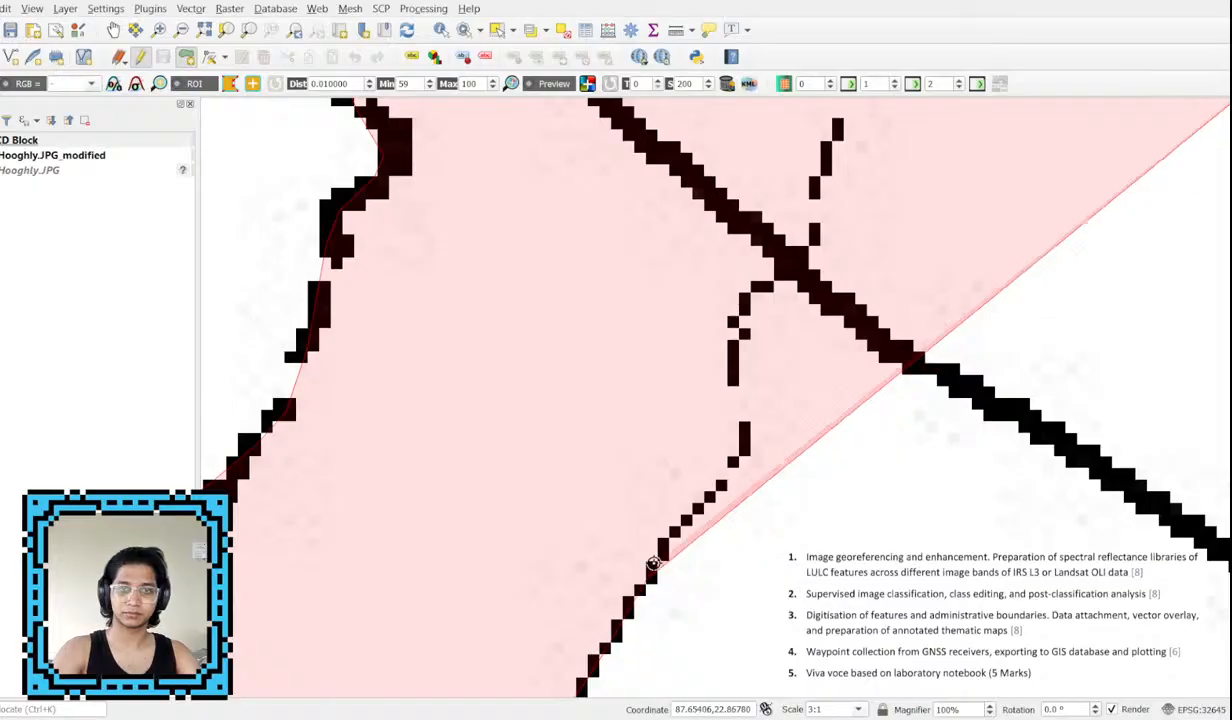
click(720, 490)
click(736, 477)
click(736, 413)
click(736, 337)
click(761, 300)
click(806, 257)
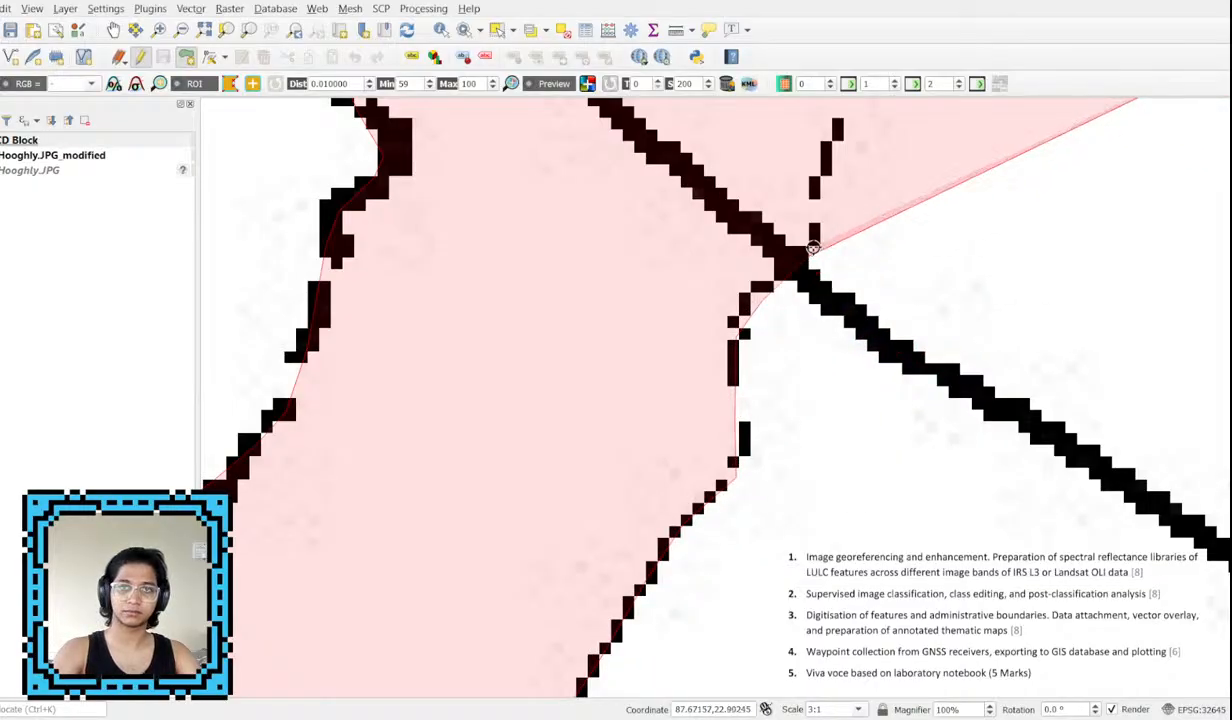
click(1130, 419)
scroll(835, 390, down, 3)
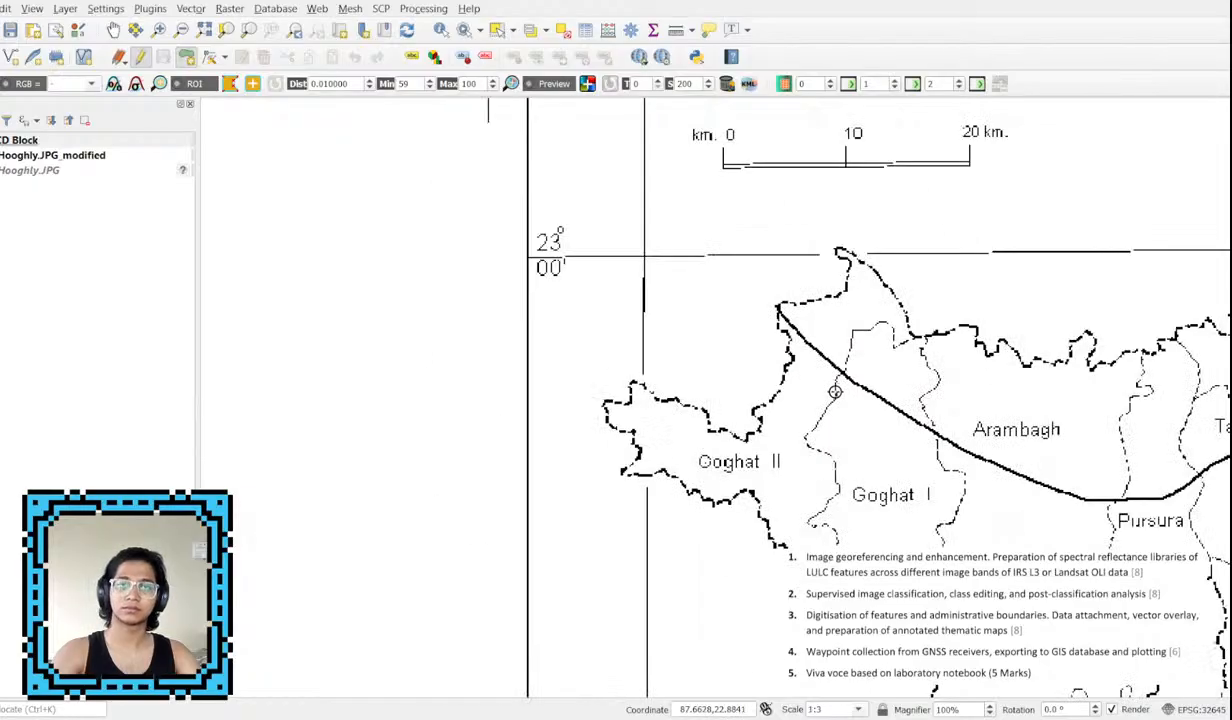
Restart the Goghat II polygon, tracing the northeastern district boundary northwest towards the hooked northern tip.
scroll(811, 338, up, 3)
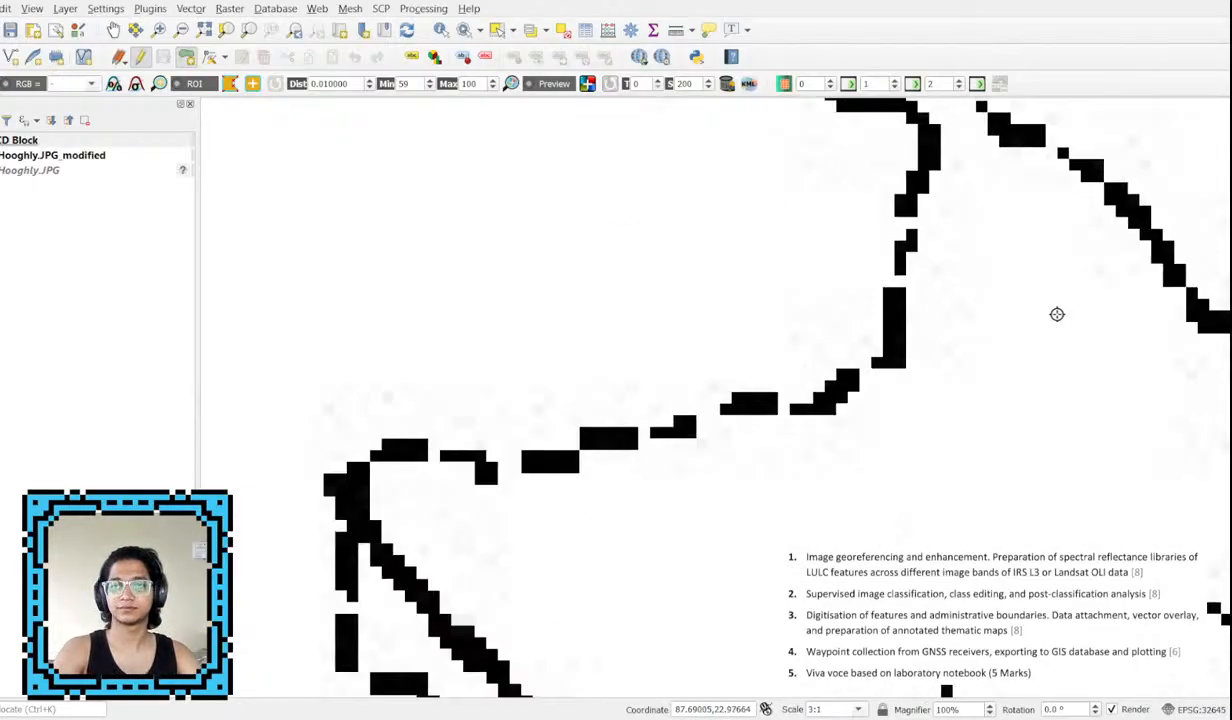
scroll(558, 346, down, 4)
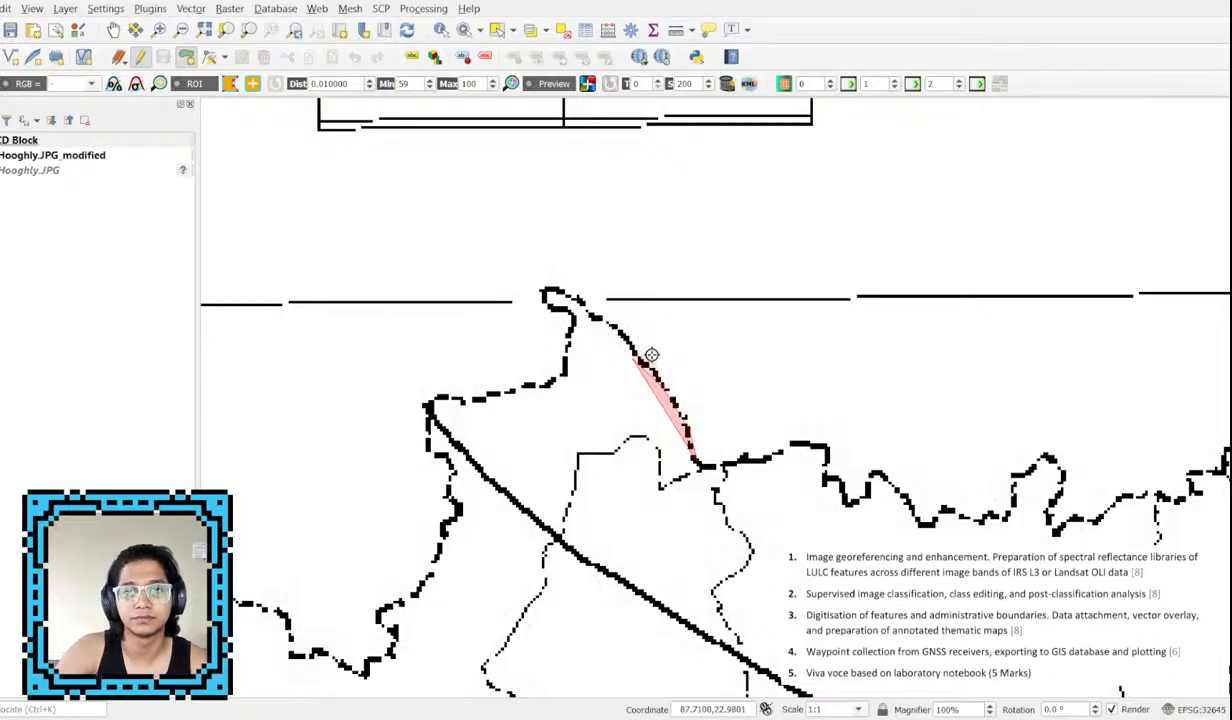
scroll(648, 353, up, 3)
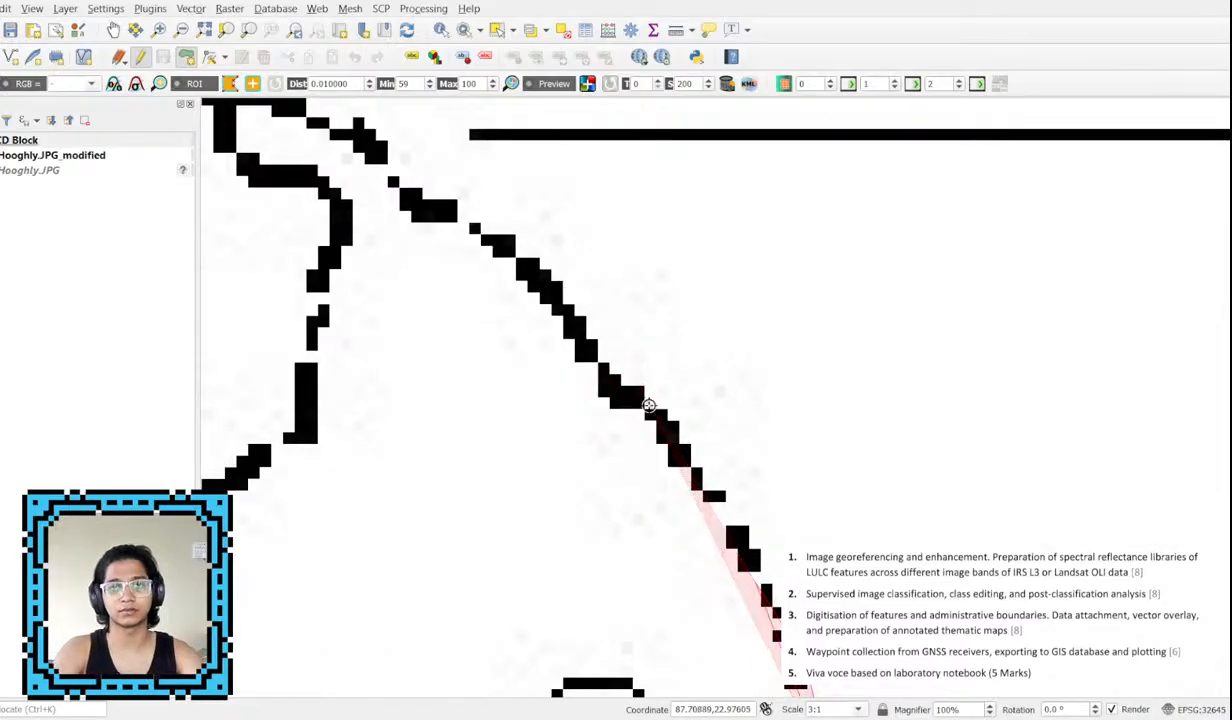
click(572, 334)
click(531, 270)
click(388, 203)
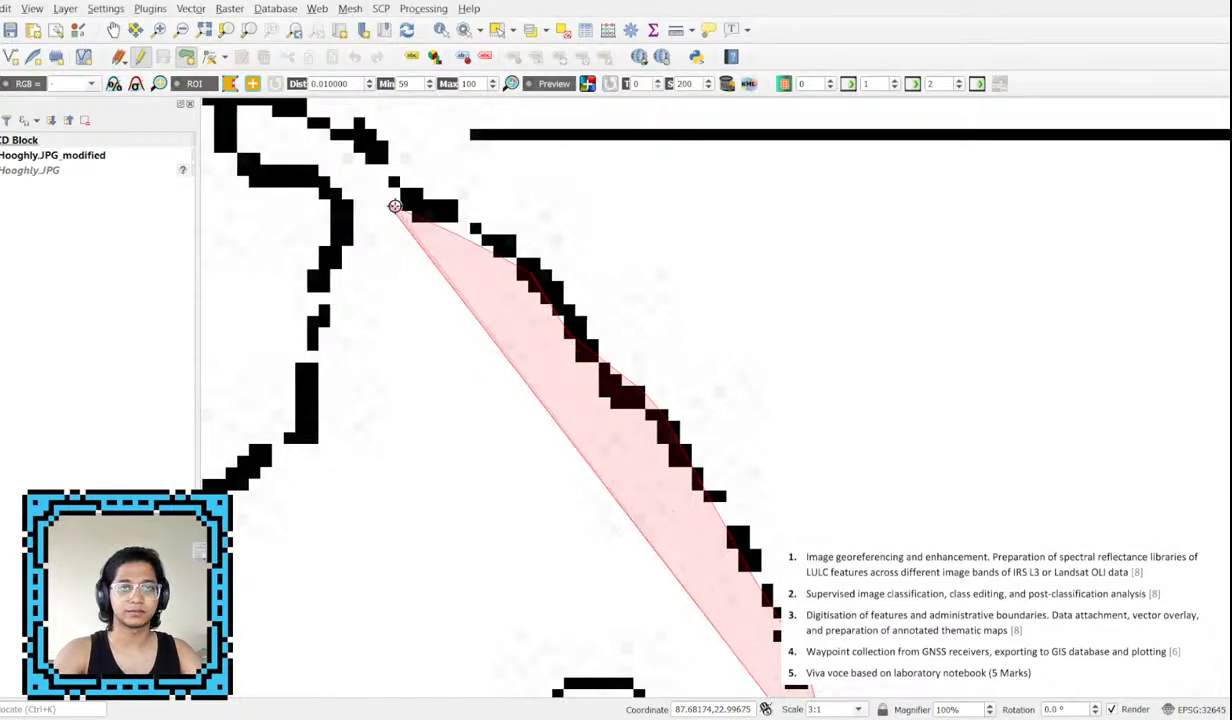
Trace the new polygon around the hooked northern tip of the block.
drag(388, 203, 712, 409)
click(670, 352)
click(630, 322)
click(560, 313)
click(567, 371)
click(623, 384)
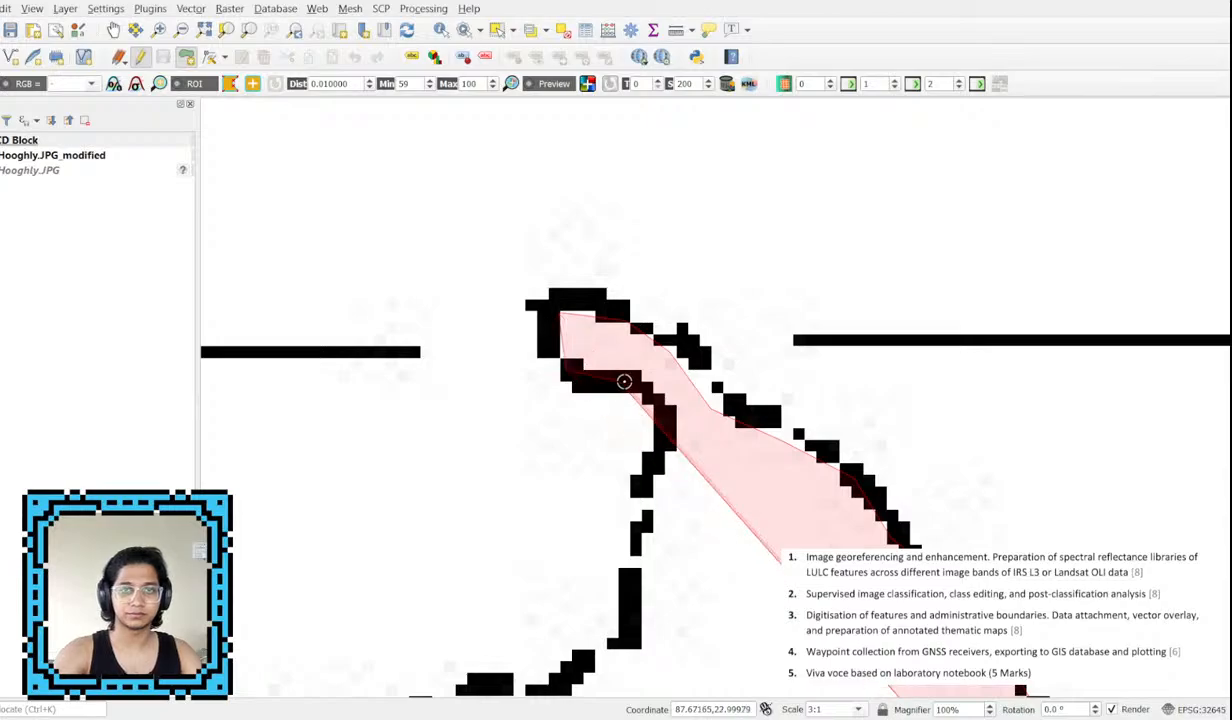
Trace the polygon down the western side of the northern tip to the southwest bend.
click(660, 474)
click(645, 533)
drag(644, 594, 692, 317)
click(689, 346)
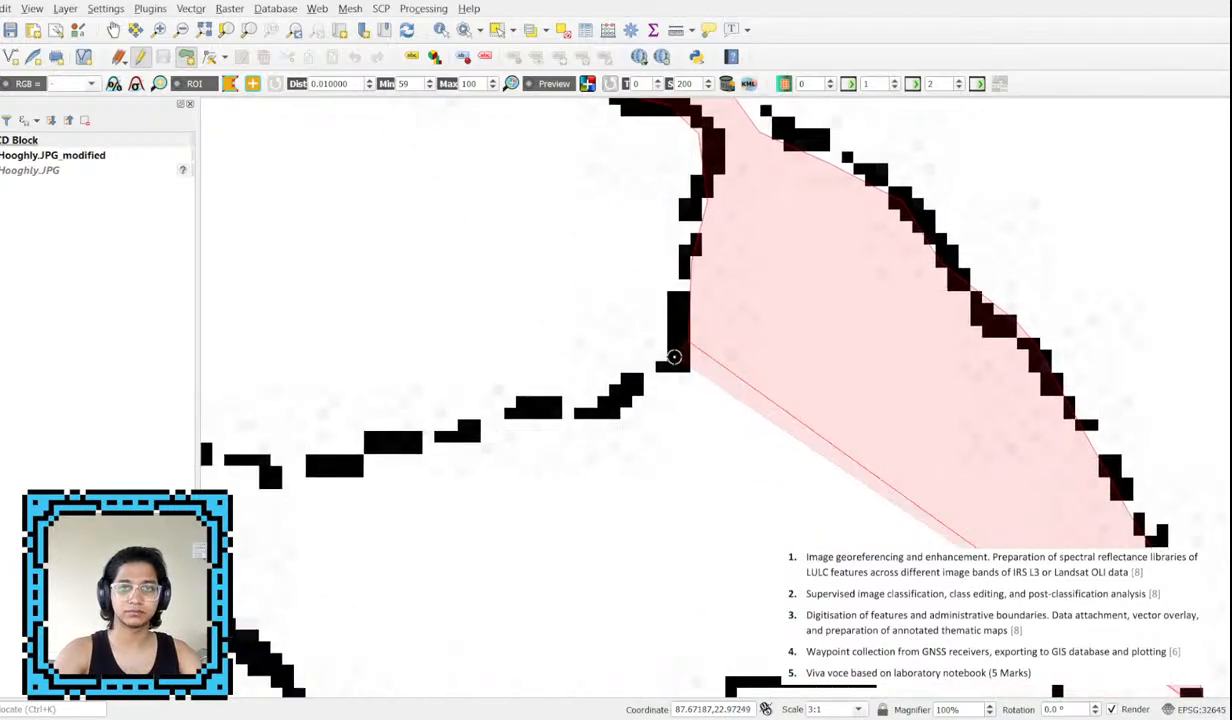
Continue the polygon west along the dashed district boundary towards the main road's western end.
click(653, 385)
click(583, 404)
click(481, 426)
click(342, 464)
click(261, 472)
drag(234, 457, 690, 392)
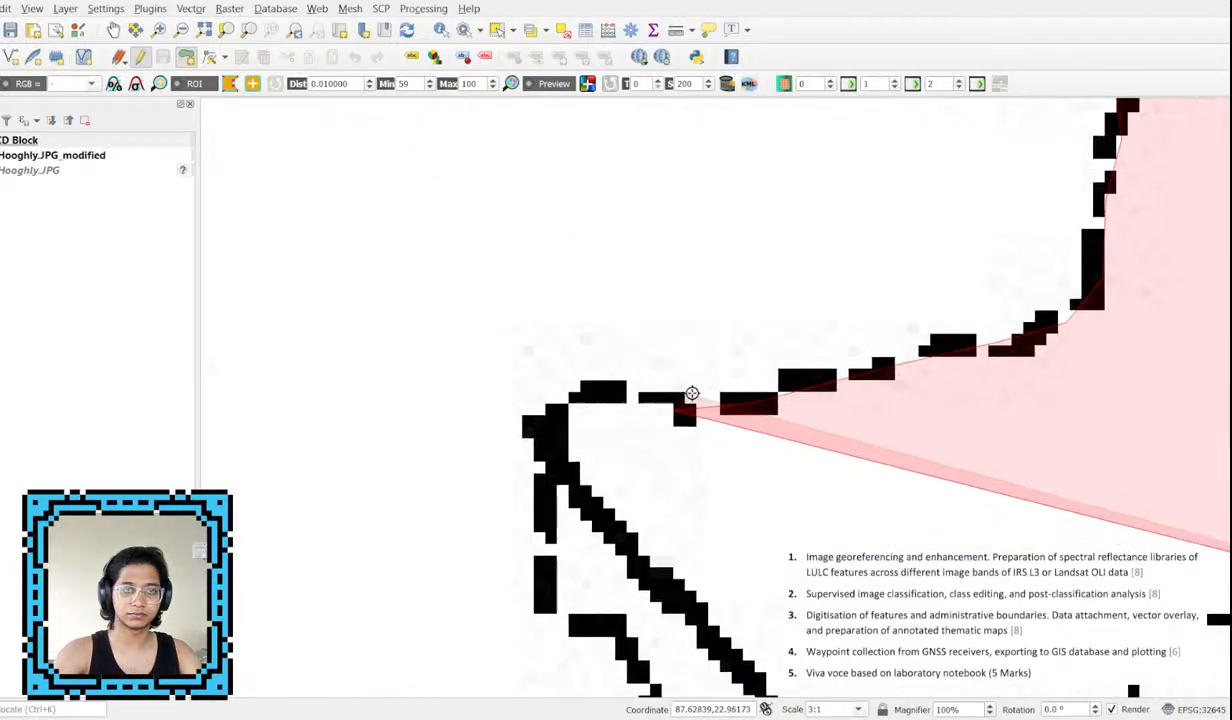
Trace the polygon around the corner at the main road's western end and down its western side.
click(664, 388)
click(606, 402)
click(589, 480)
click(592, 535)
click(602, 587)
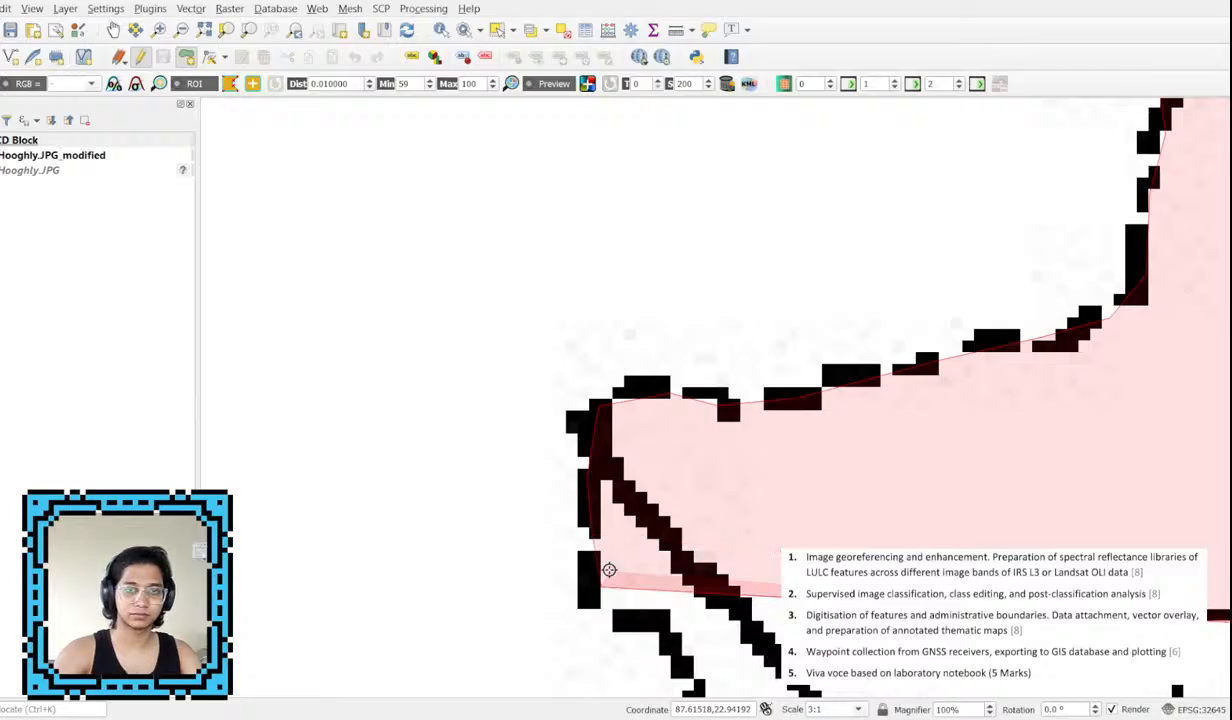
Continue the polygon south along the zigzag district boundary just below the main road's western end.
drag(640, 582, 555, 253)
click(574, 302)
click(608, 353)
click(587, 441)
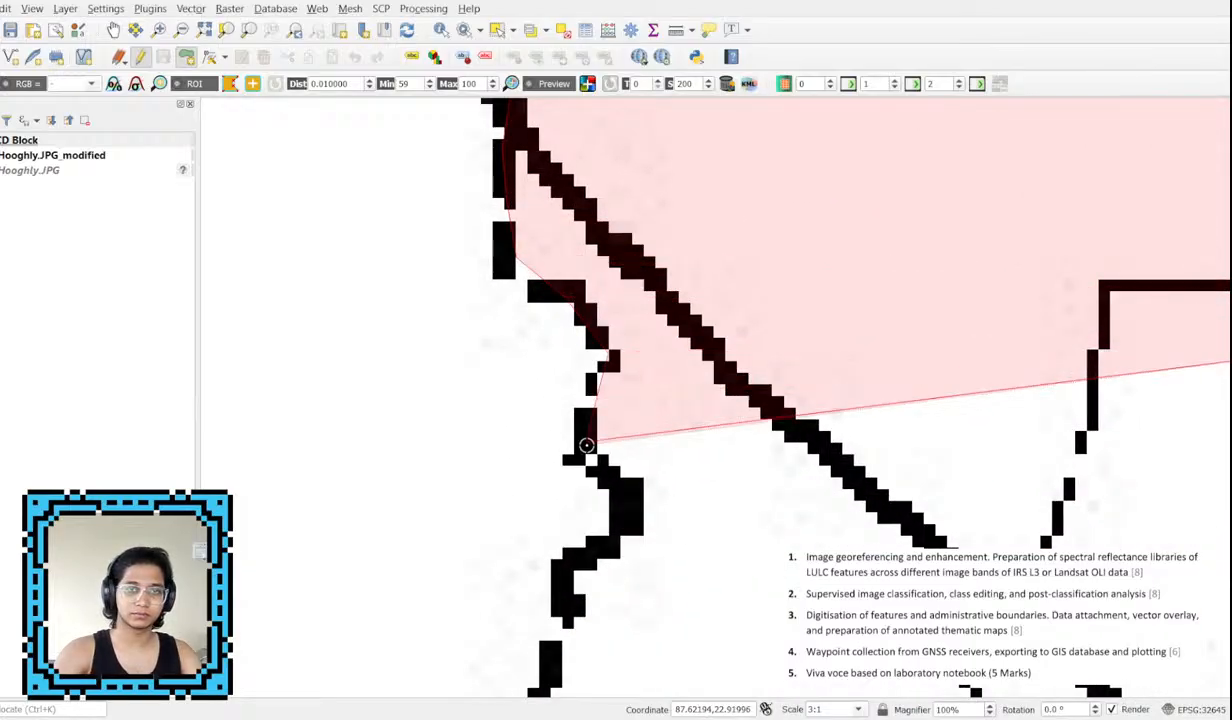
click(608, 486)
click(598, 531)
click(569, 564)
Trace the polygon southwest along the dashed boundary and into the hooked bend north of the Goghat II label.
drag(590, 545, 678, 80)
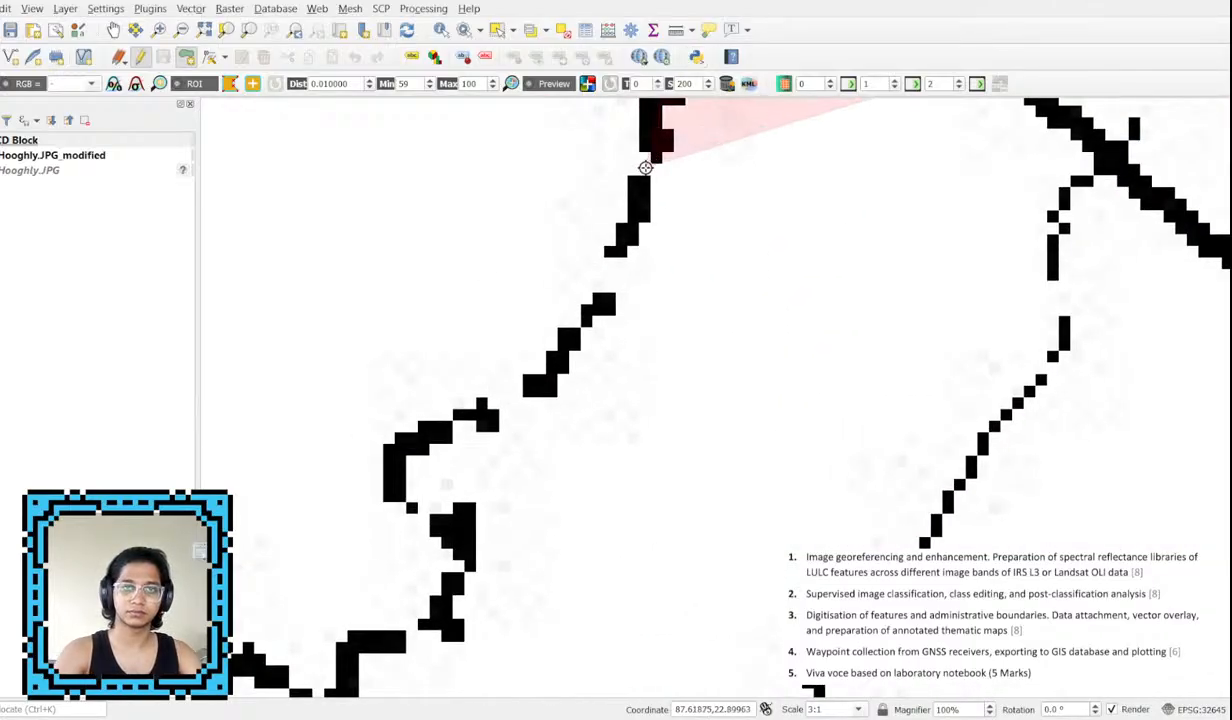
click(645, 170)
click(580, 335)
click(516, 380)
click(415, 411)
click(396, 463)
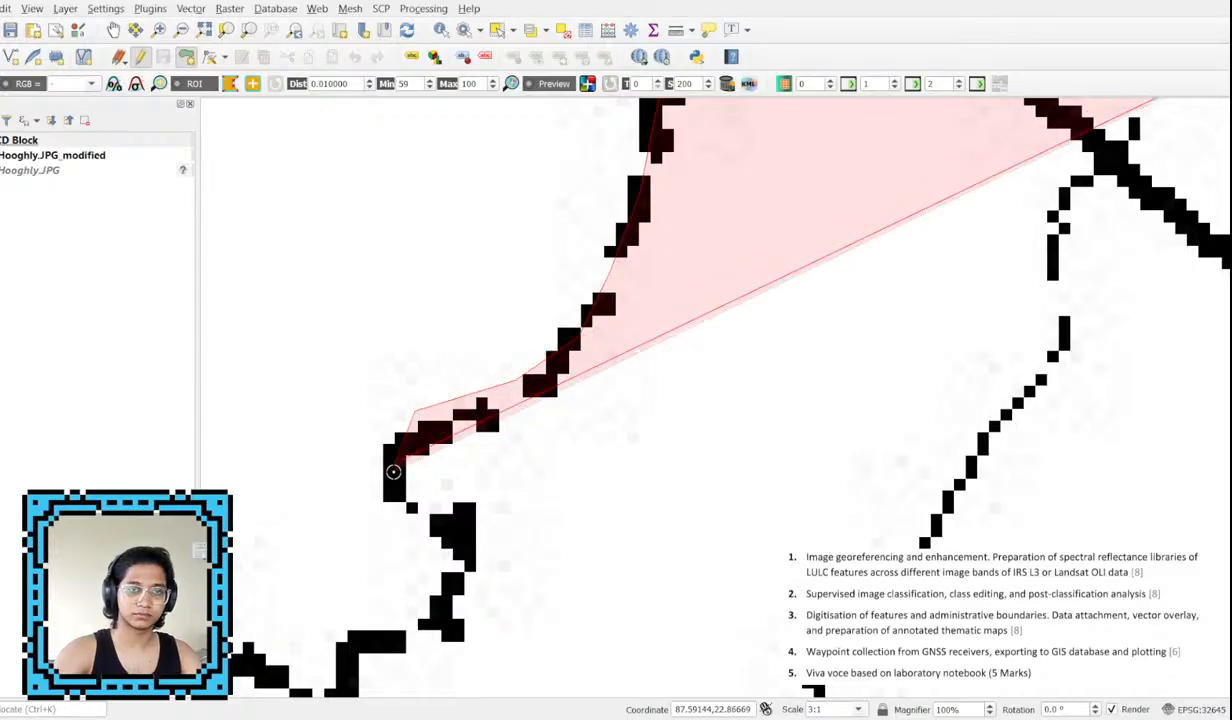
click(406, 492)
click(429, 514)
Trace the polygon out of the hooked bend and around the V-shaped notch above the Goghat II label.
drag(427, 507, 587, 214)
click(611, 279)
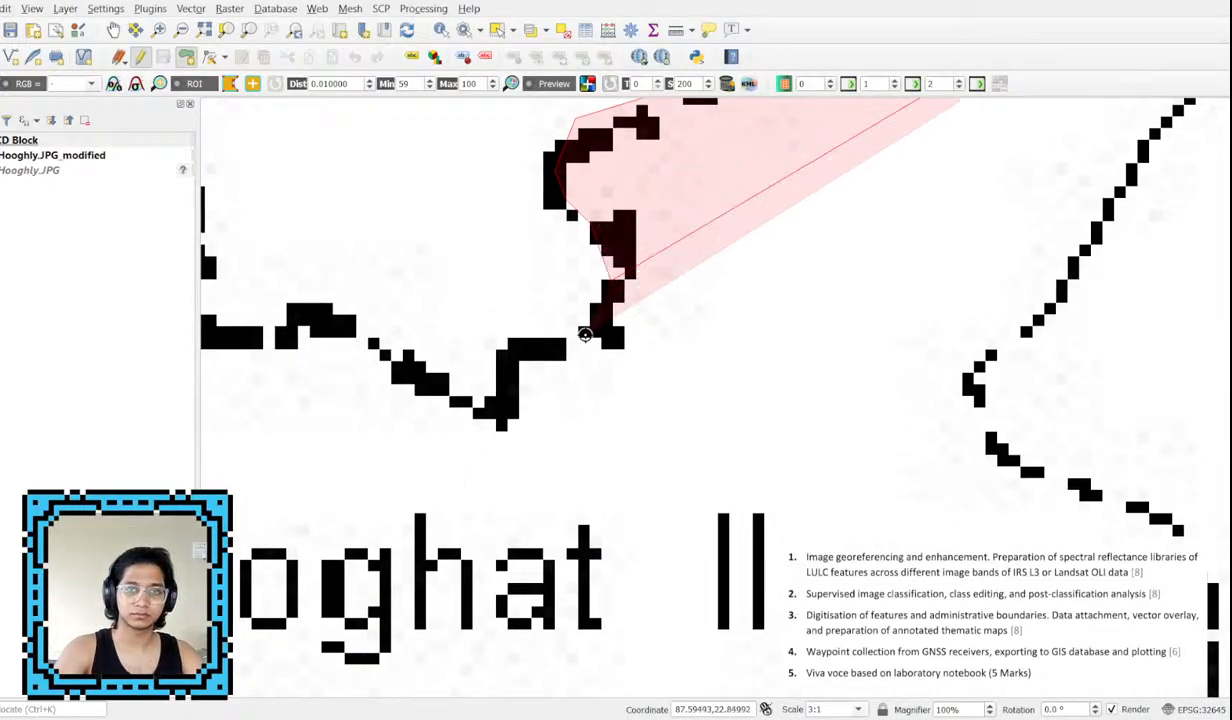
click(568, 333)
click(509, 355)
click(486, 437)
click(425, 406)
click(357, 348)
click(299, 312)
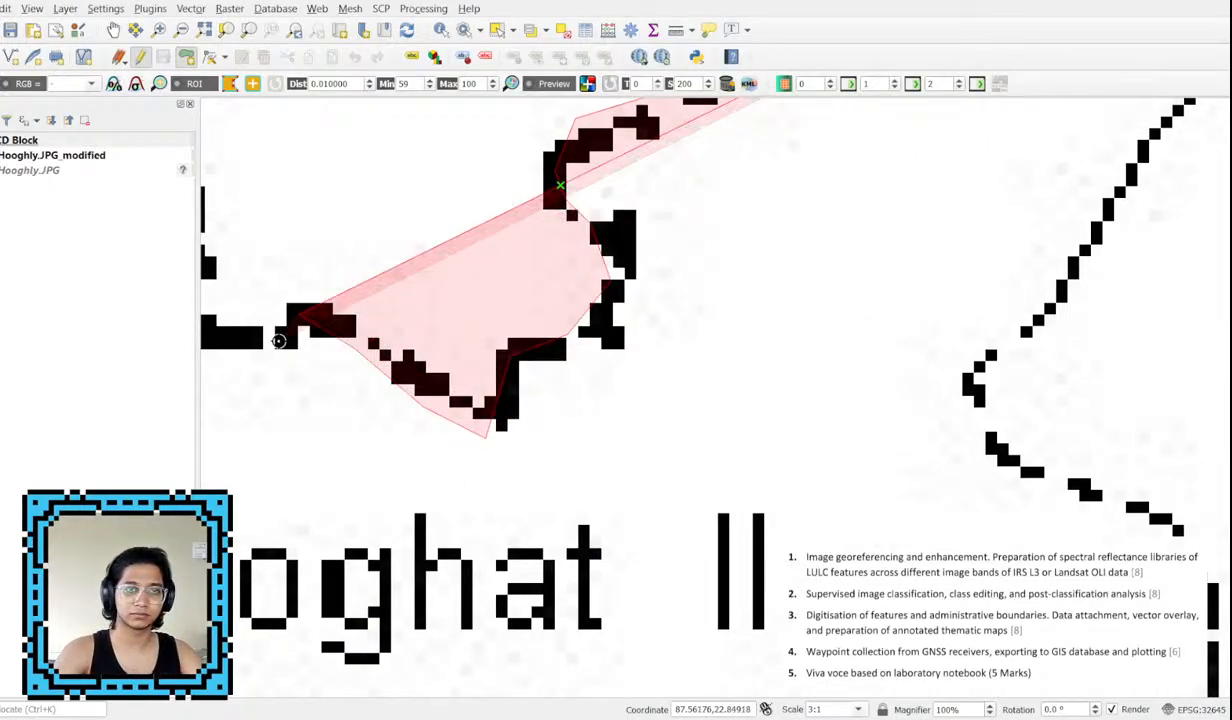
Continue the polygon northwest up the step beyond the notch and west along the block's northern boundary.
click(249, 346)
drag(345, 324, 748, 283)
click(638, 279)
click(605, 167)
click(580, 121)
drag(558, 124, 821, 408)
click(753, 377)
click(673, 353)
click(628, 329)
click(558, 323)
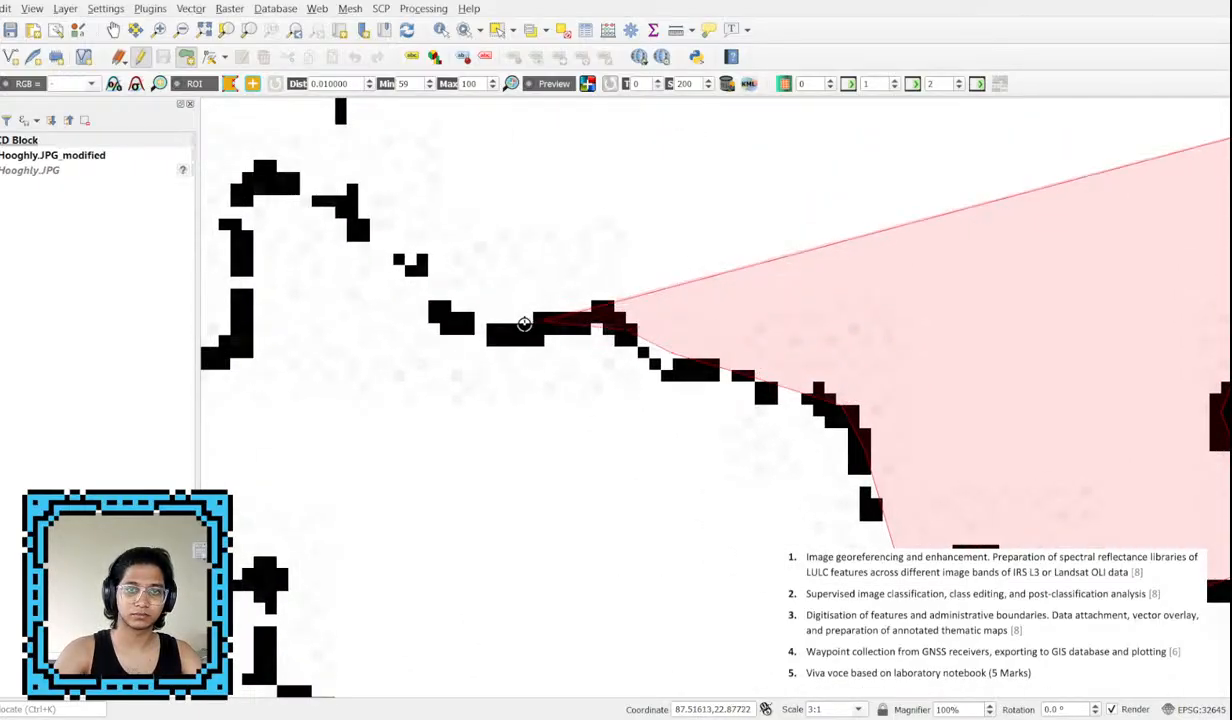
Trace the polygon over the rounded northwestern hump and down its western side.
click(475, 317)
click(434, 288)
click(366, 223)
click(342, 200)
click(250, 214)
click(240, 295)
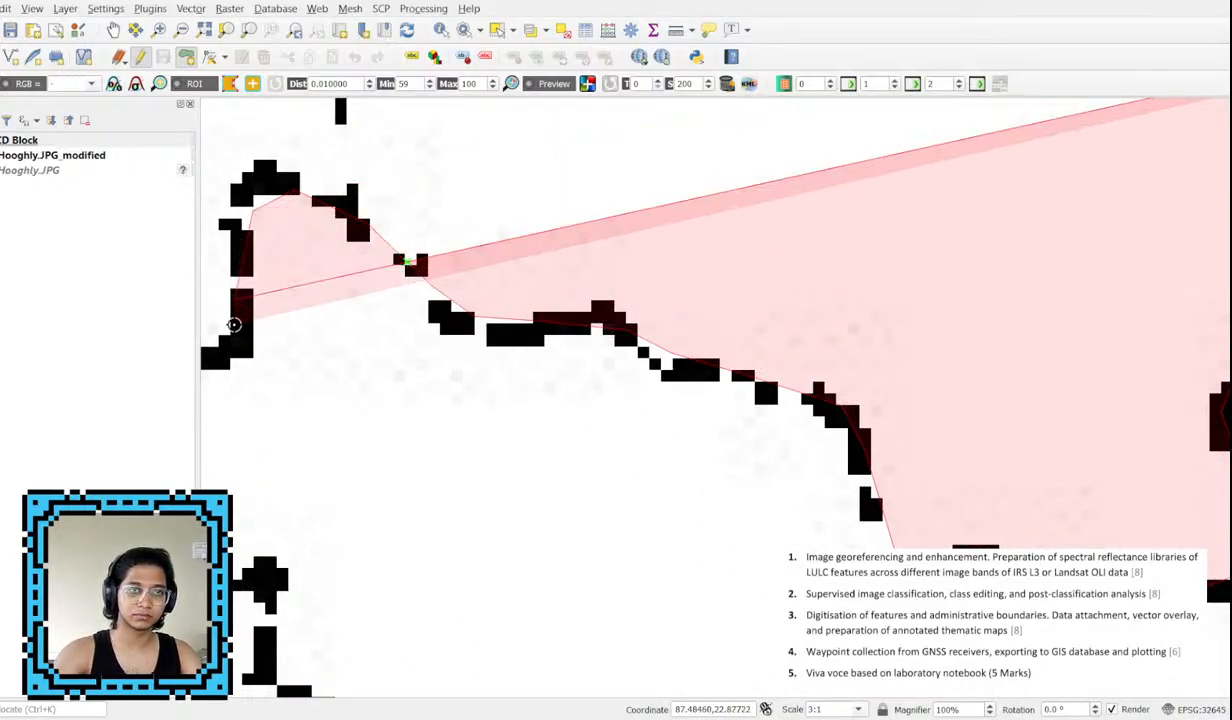
click(218, 346)
Trace the polygon around the block's western tip and back southeast to the small junction in the boundary.
drag(222, 344, 800, 126)
click(683, 121)
click(612, 128)
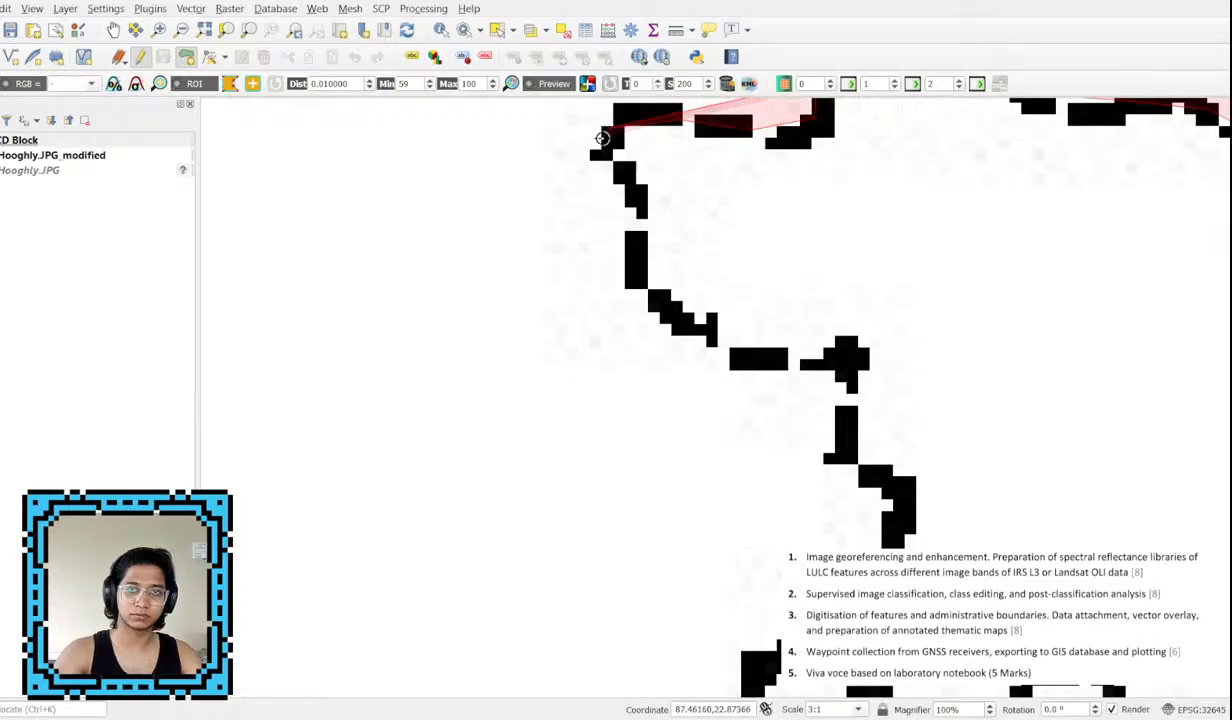
click(612, 187)
click(632, 235)
click(632, 290)
click(698, 338)
click(797, 366)
click(847, 365)
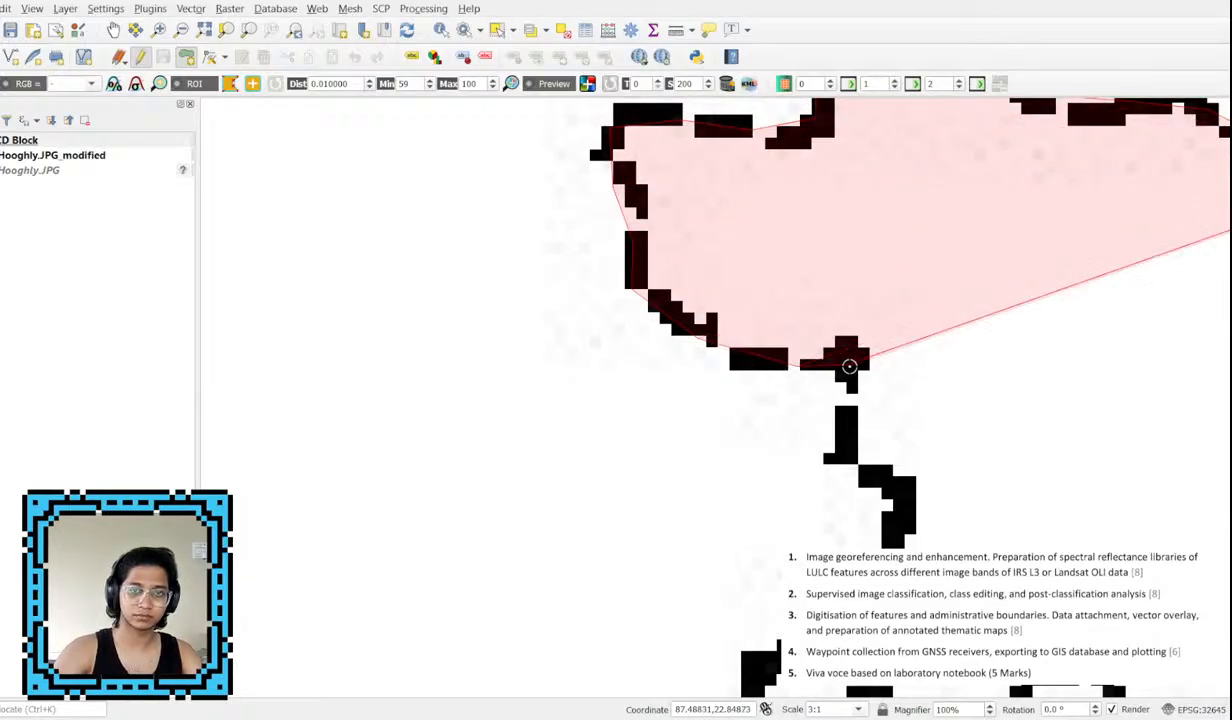
Trace the polygon down the indented western side to the block's pointed southwest corner.
click(847, 393)
click(842, 434)
click(881, 466)
click(912, 523)
click(897, 546)
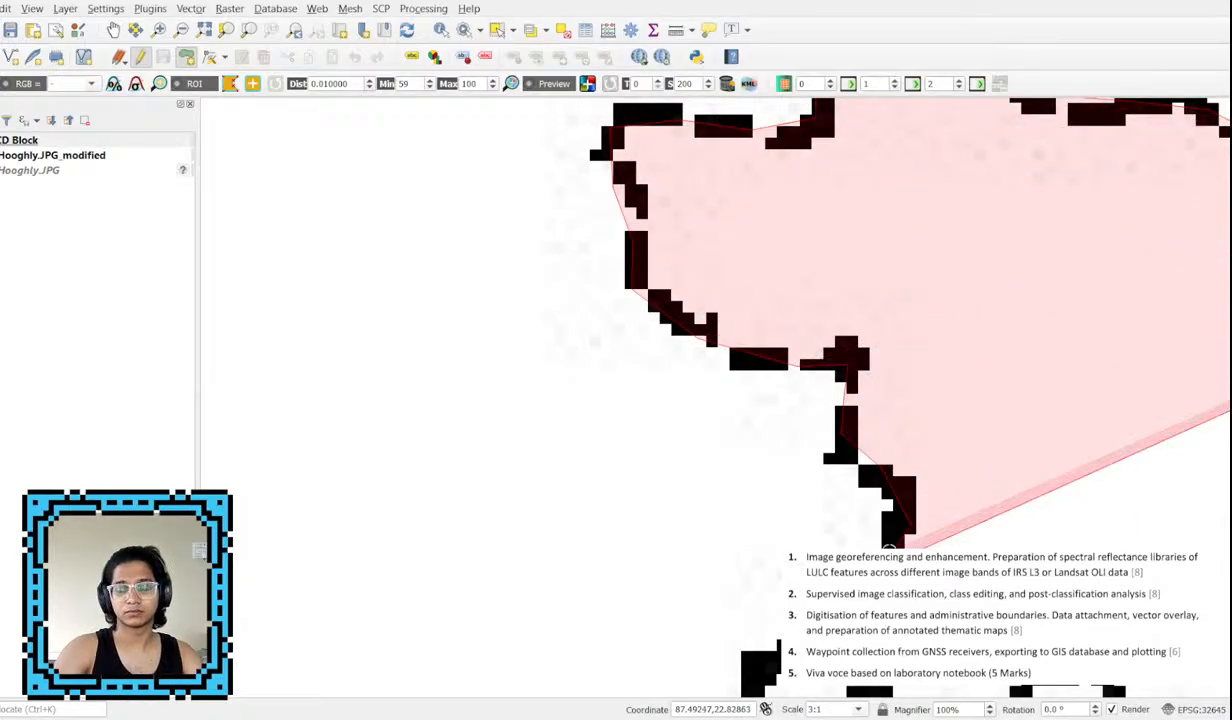
drag(886, 567, 938, 389)
click(938, 387)
click(863, 454)
click(803, 487)
Continue the polygon from the southwest corner east along the southern boundary, over the first hump and down to the next dip.
click(847, 517)
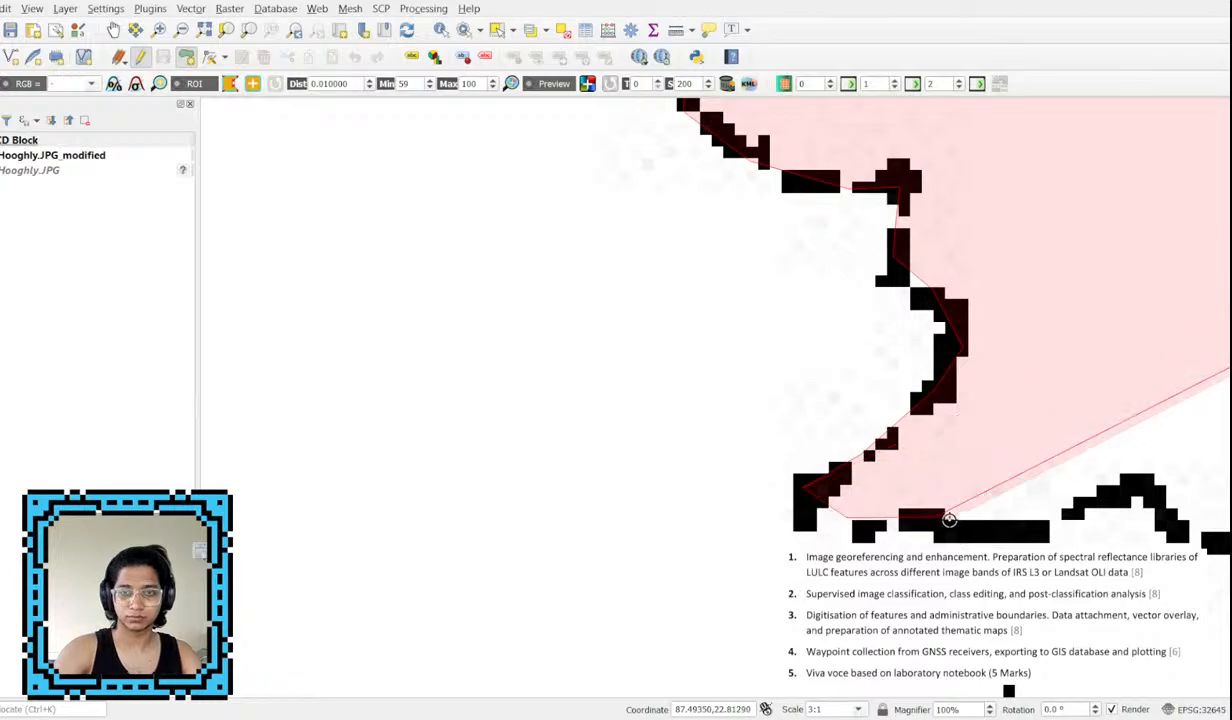
click(1146, 503)
drag(758, 345, 313, 199)
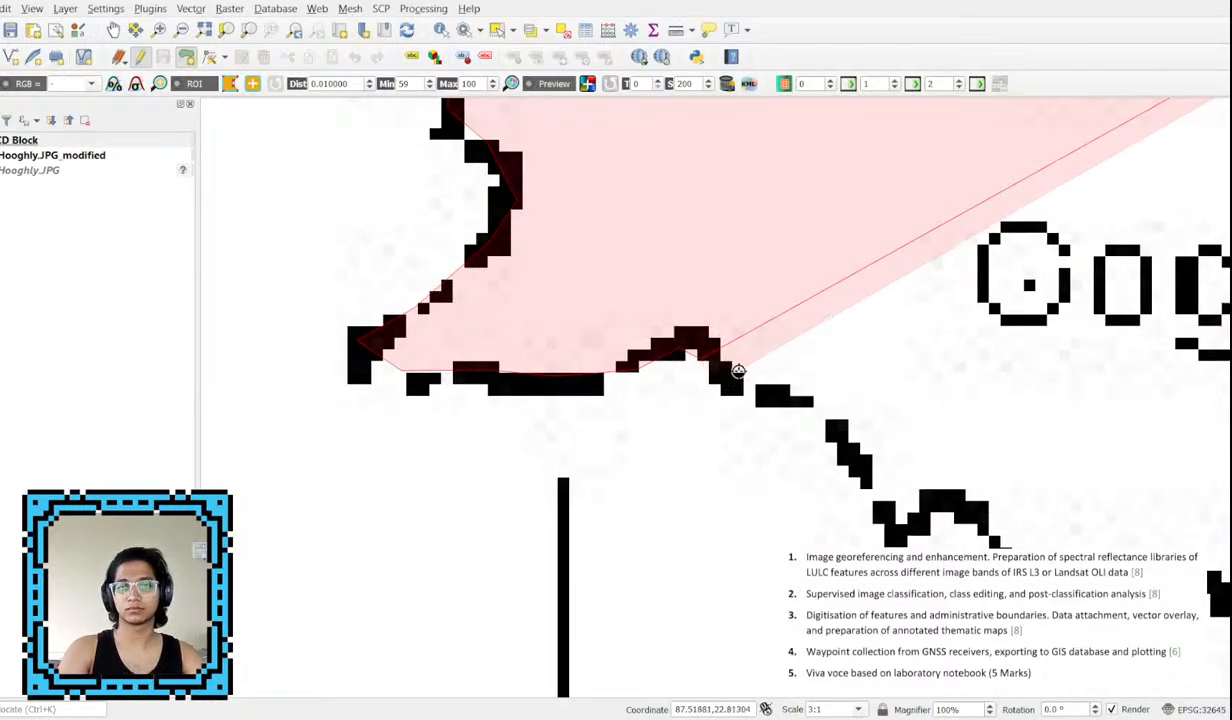
click(740, 378)
click(812, 401)
click(863, 458)
click(882, 517)
click(970, 511)
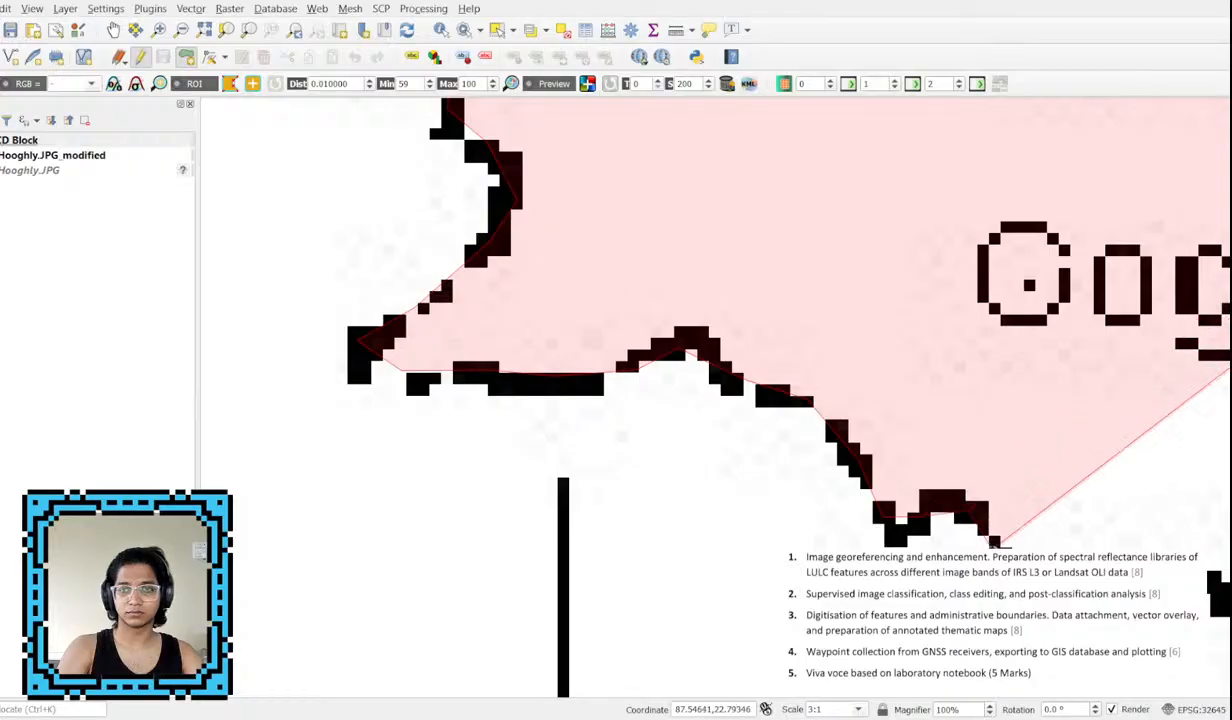
Trace the polygon along the dips and the large hump of the southern boundary below the Goghat II label.
click(991, 547)
click(1016, 566)
click(1085, 604)
key(Right)
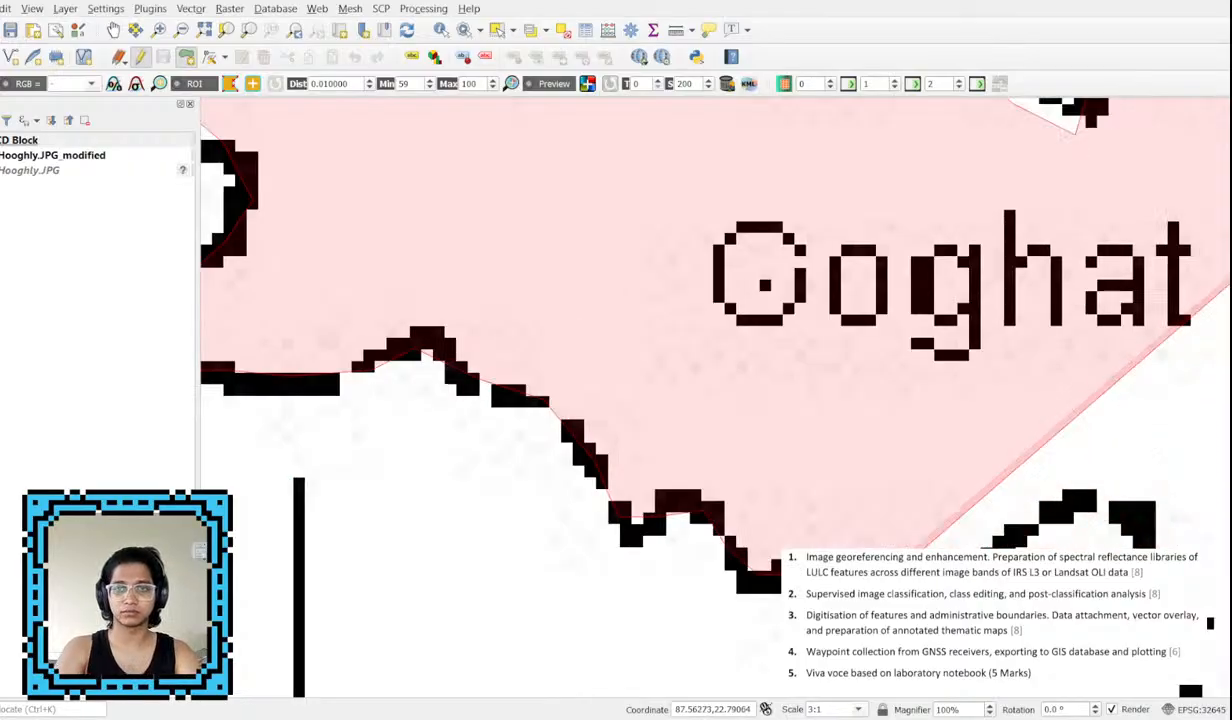
key(Down)
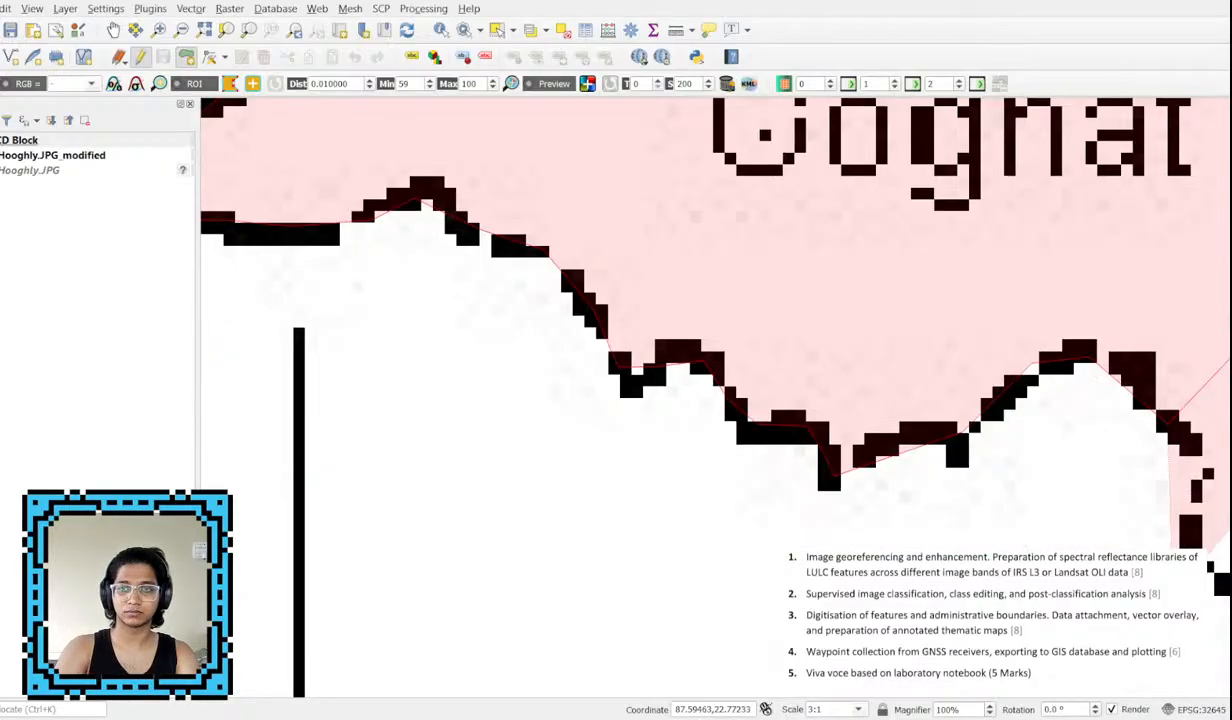
key(Right)
key(Right)
Trace the polygon southeast down the stepped boundary towards the block's southern end.
click(667, 522)
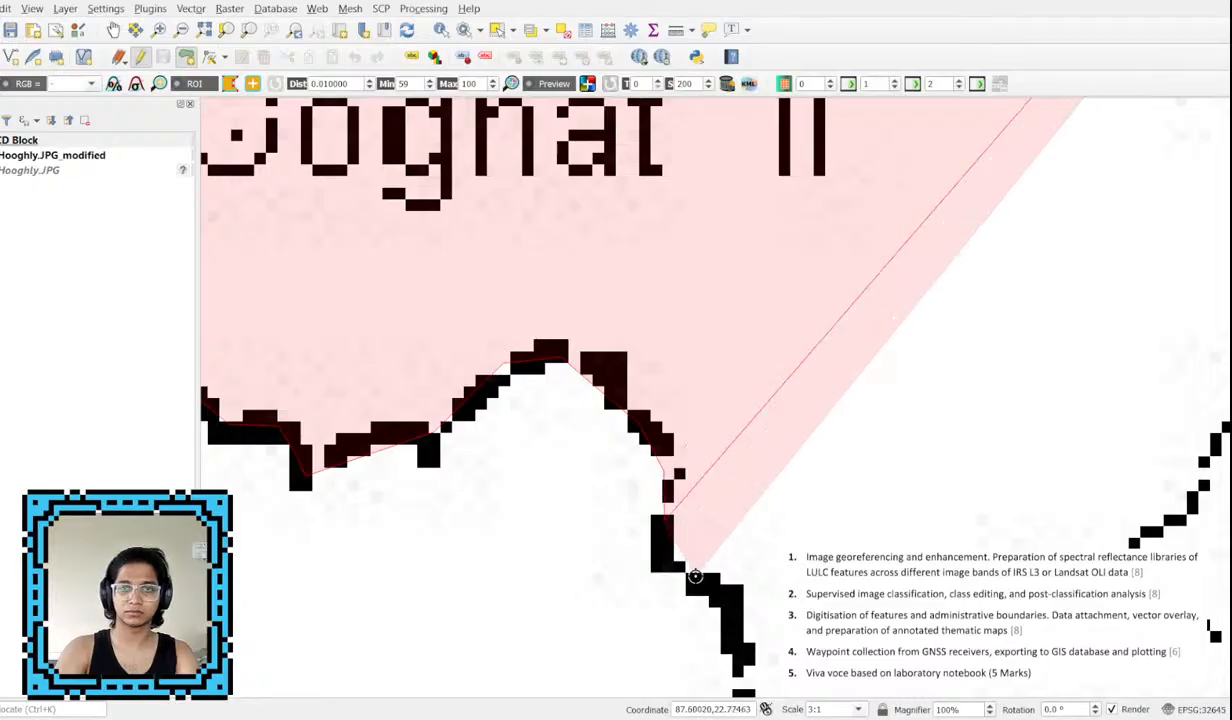
click(700, 575)
click(735, 620)
key(Down)
key(Down)
click(776, 475)
click(848, 490)
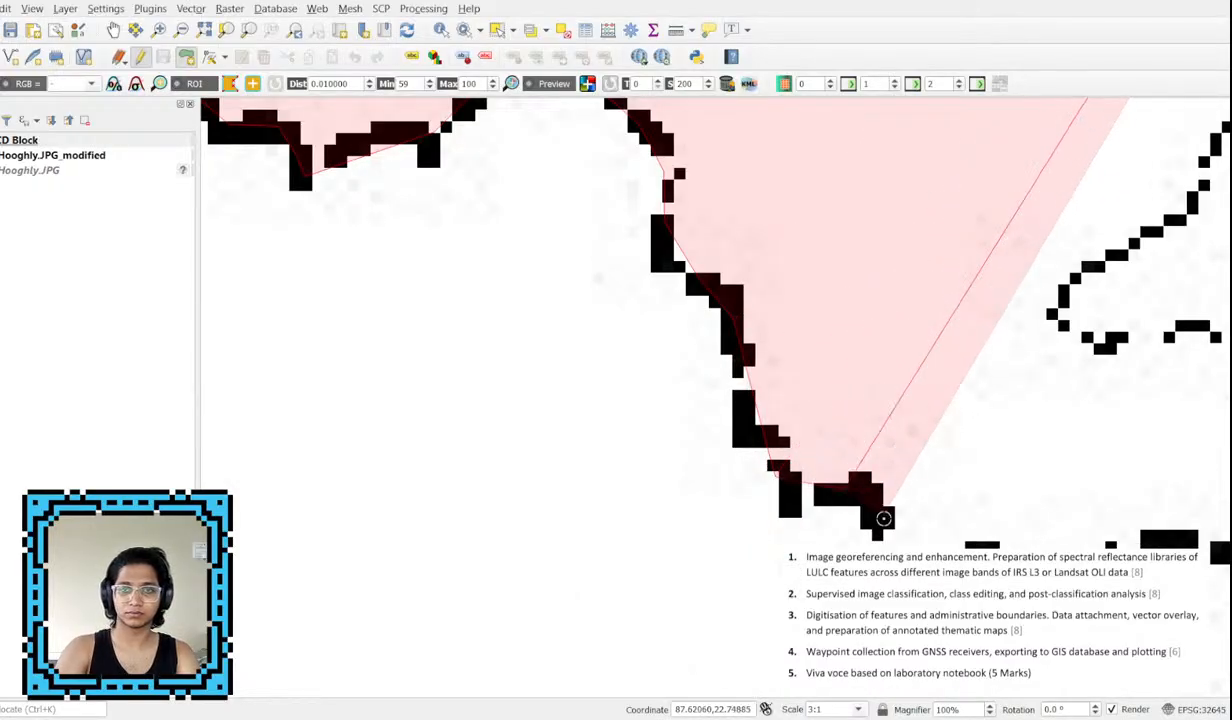
Trace the polygon around the block's southernmost corner and east along its bottom edge.
click(884, 516)
click(886, 568)
click(1018, 560)
click(1146, 544)
key(Right)
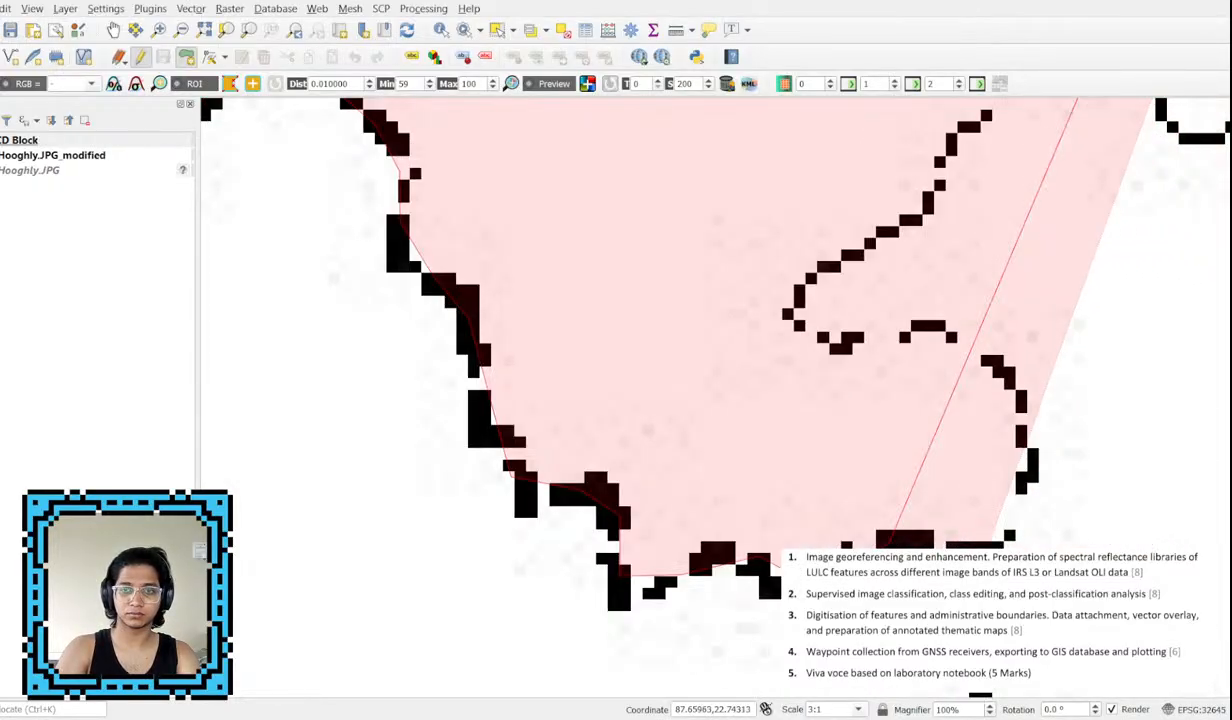
Trace the polygon around the southeast lobe and into the hooked bend of the thin boundary with Goghat I.
click(1000, 546)
click(1009, 488)
click(1008, 400)
click(937, 333)
click(809, 344)
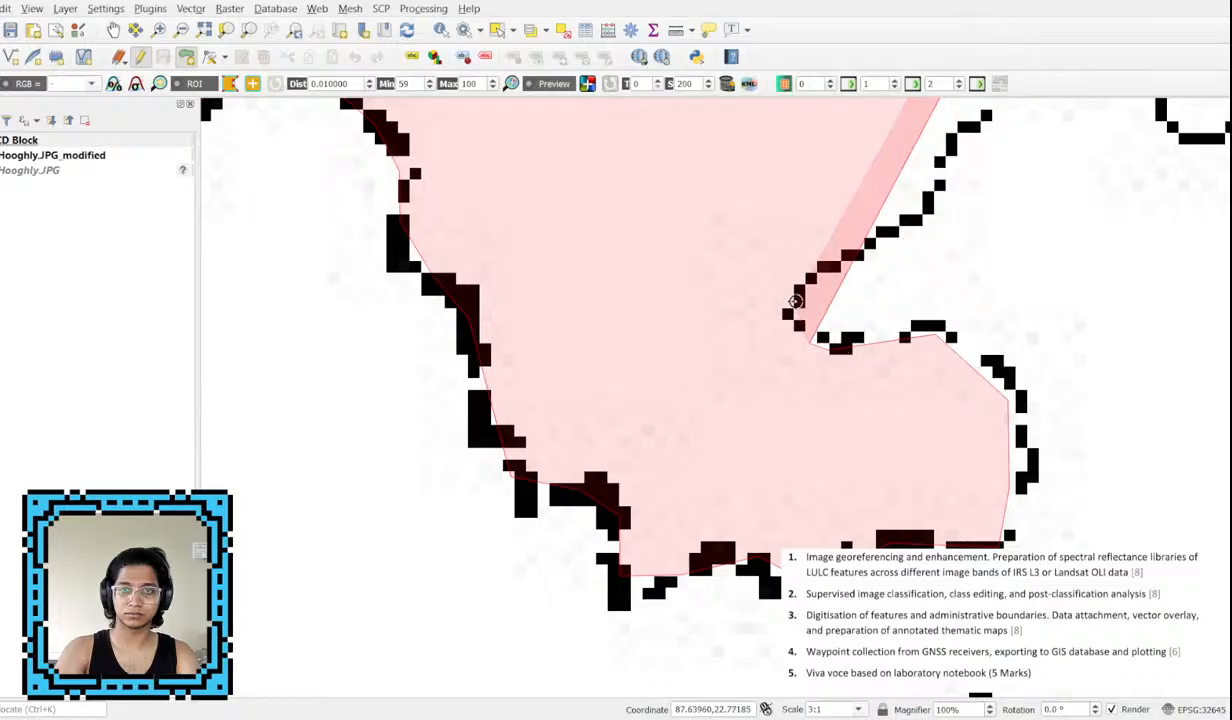
click(805, 284)
Trace the polygon north along the Goghat I boundary, around the eastward bulge beside the Goghat II label.
scroll(949, 169, down, 3)
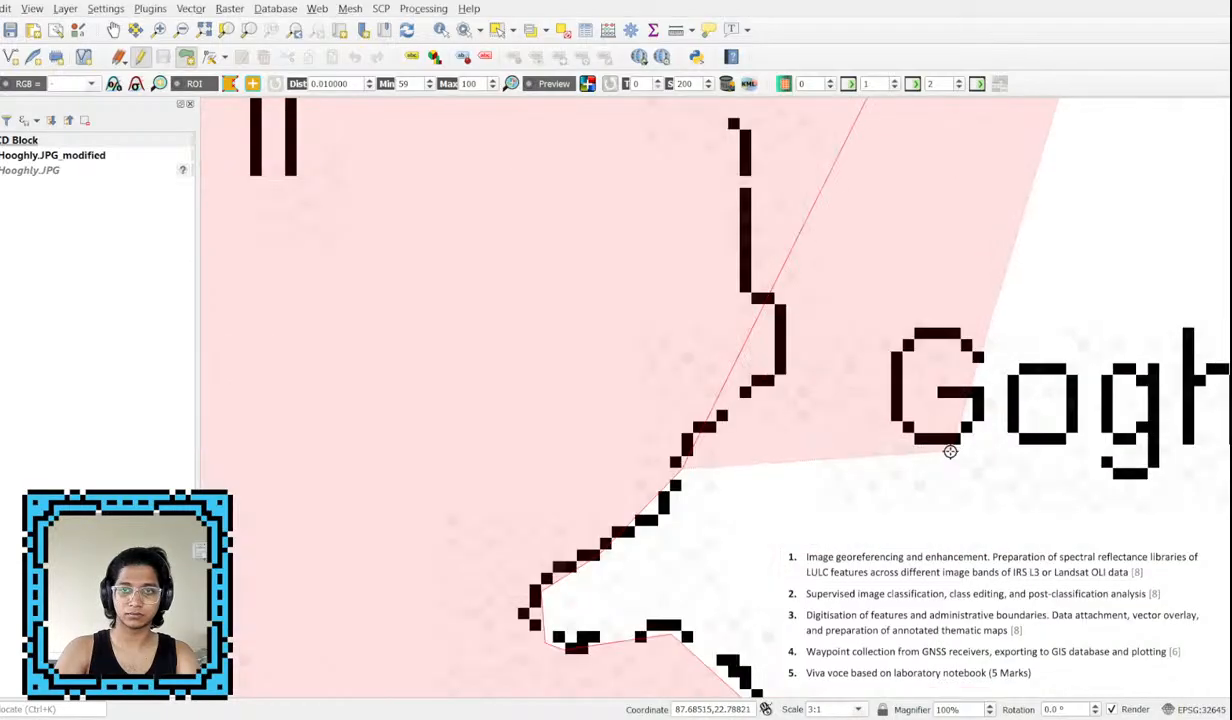
click(770, 496)
click(778, 467)
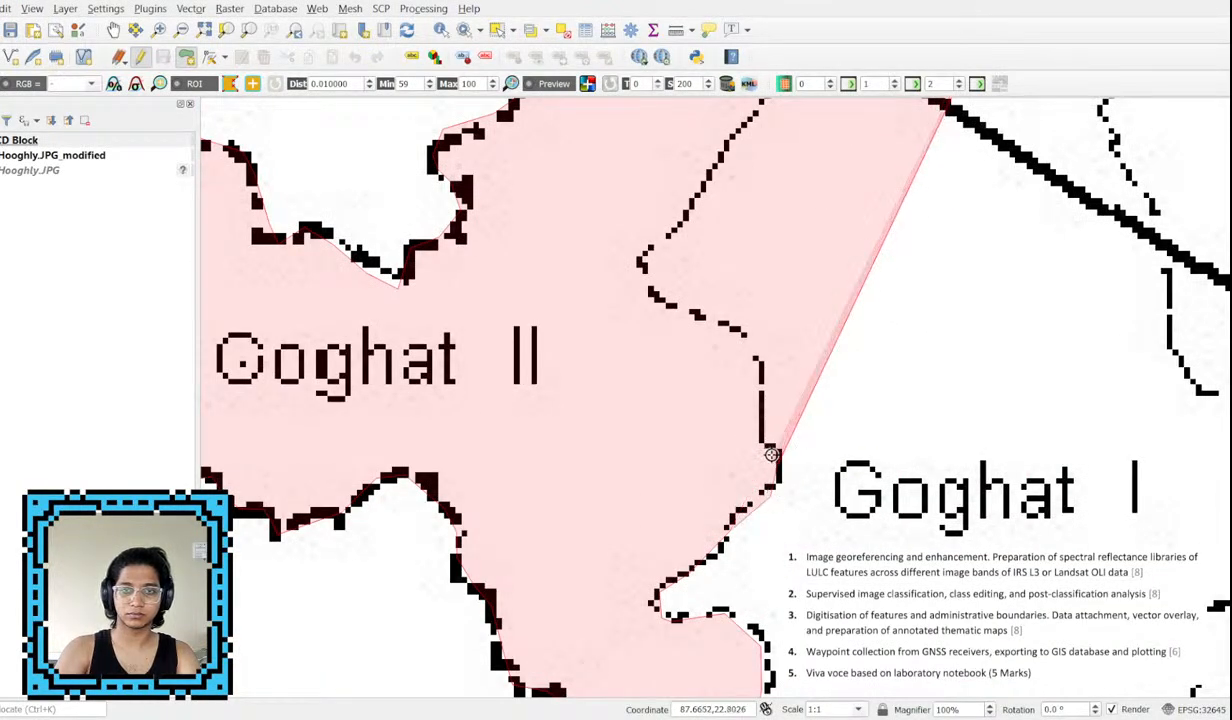
click(769, 441)
click(768, 412)
click(757, 358)
click(742, 340)
click(697, 315)
click(643, 290)
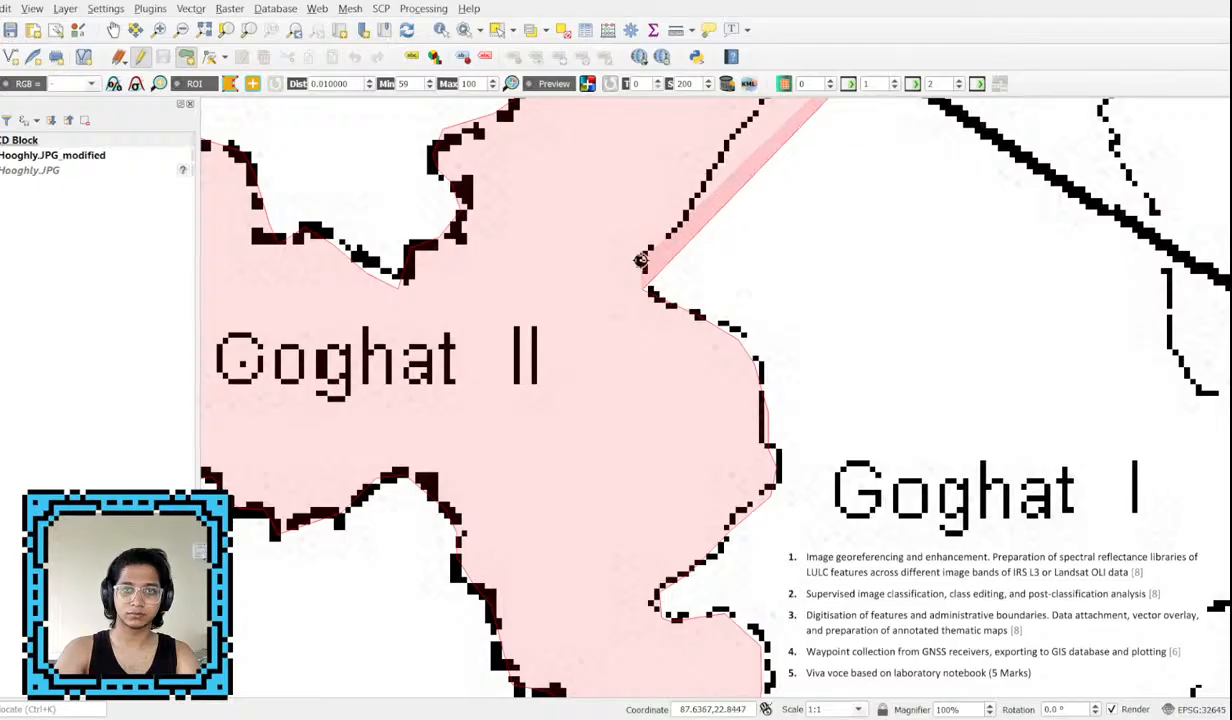
Continue the polygon northeast along the Goghat I boundary to just below the main road.
click(642, 262)
click(685, 221)
key(Up)
key(Up)
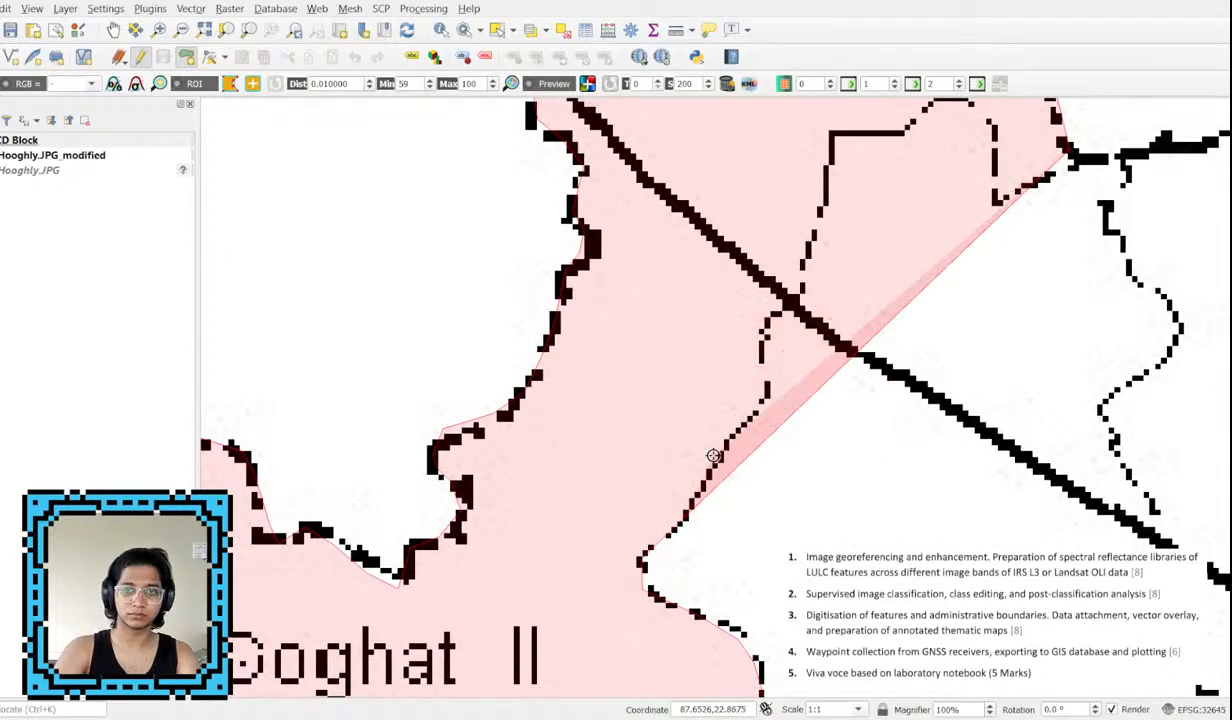
click(758, 363)
click(766, 323)
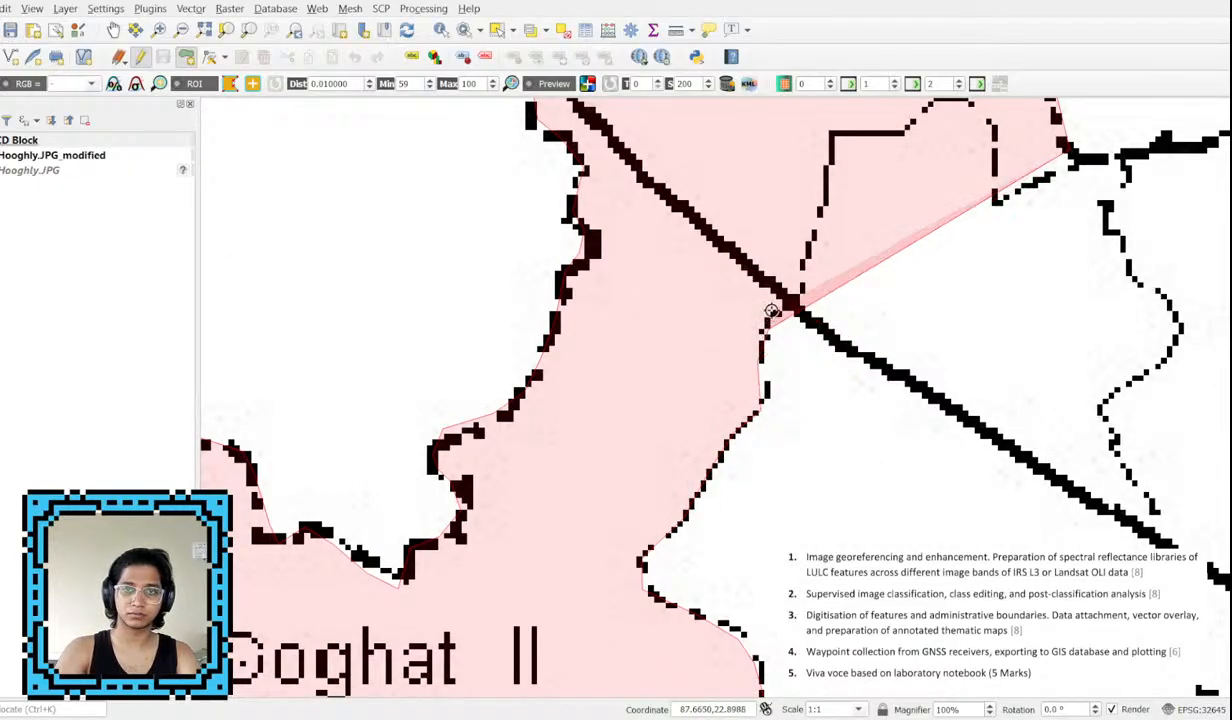
Trace the polygon across the main road and north along the Goghat I boundary.
click(784, 297)
click(812, 270)
click(815, 241)
click(833, 201)
click(834, 171)
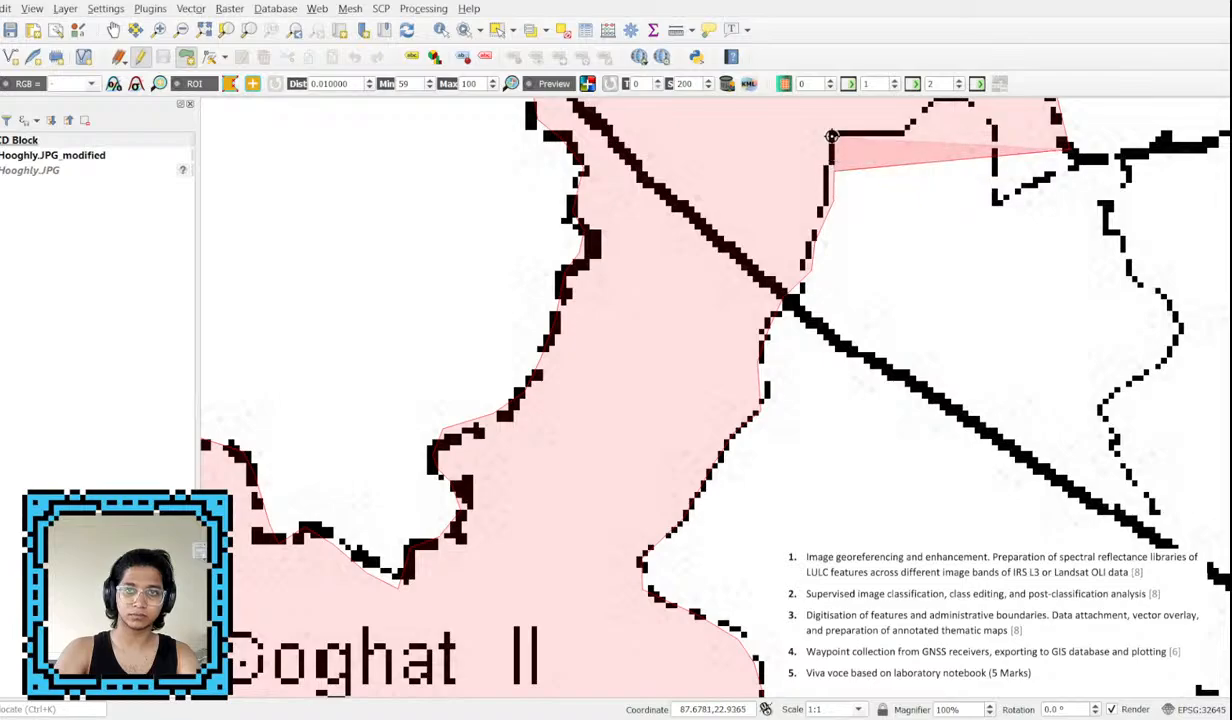
Trace the polygon over the top of Goghat I to the pointed northeast corner and finish the Goghat II polygon.
click(833, 135)
click(910, 127)
key(Up)
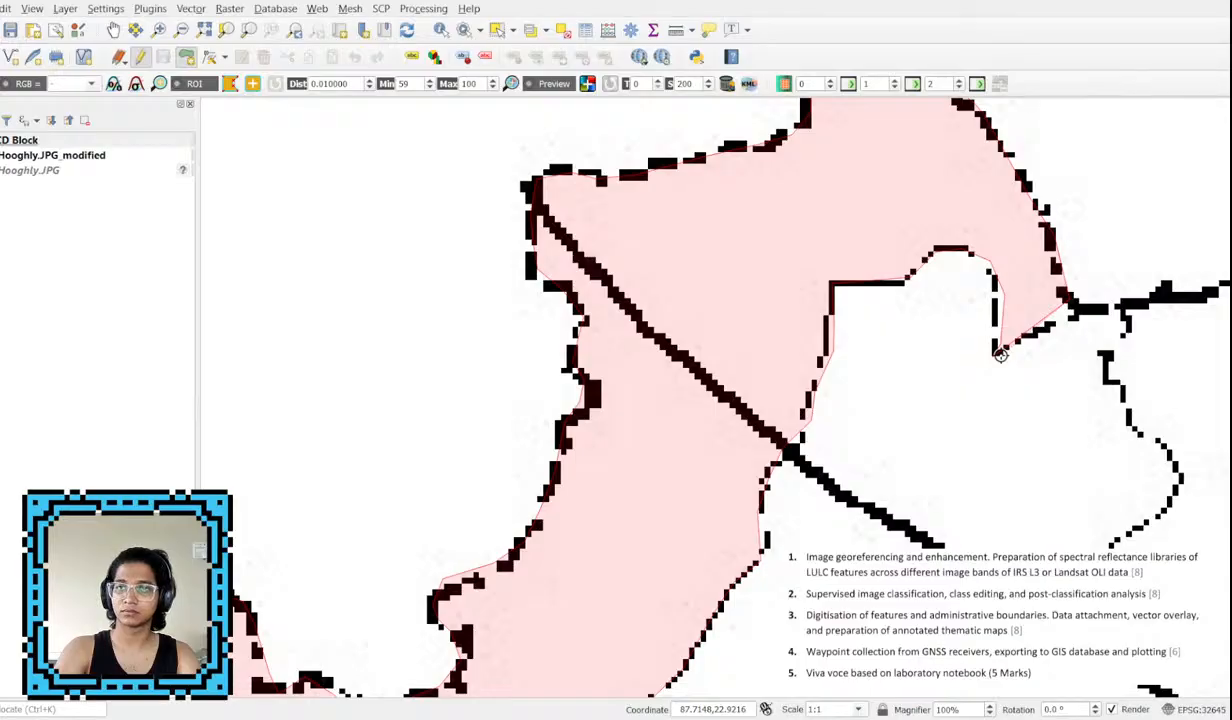
right_click(999, 348)
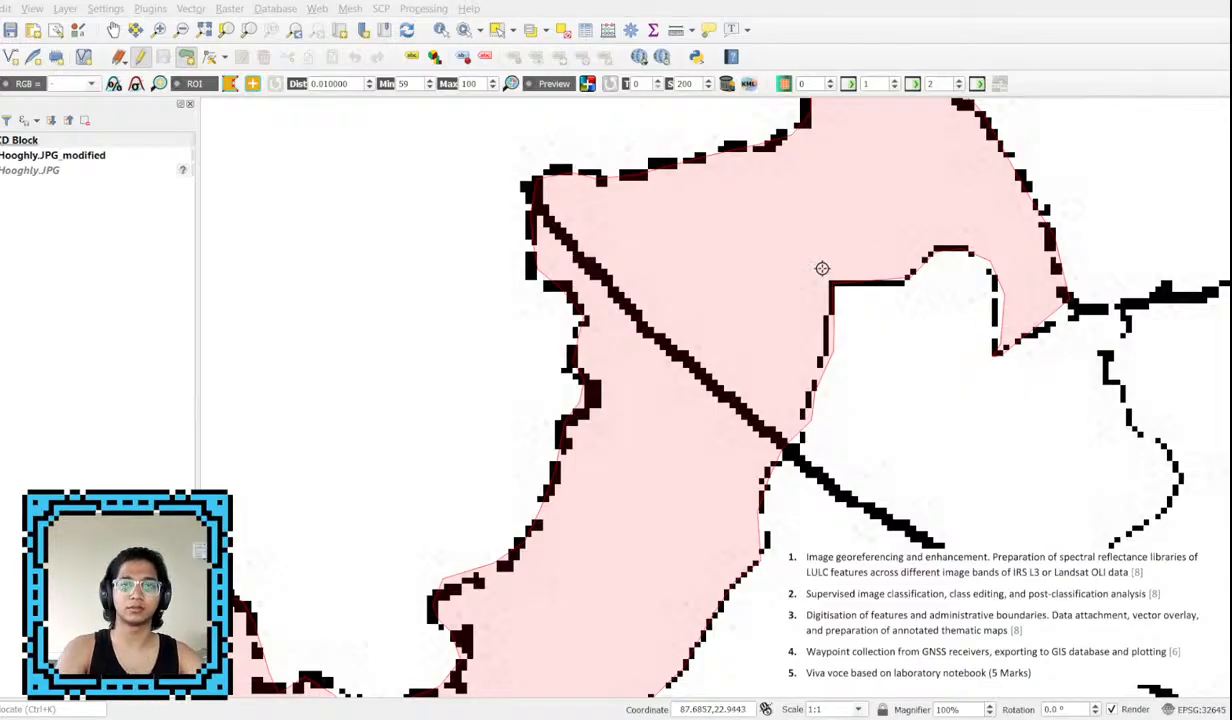
scroll(540, 500, down, 2)
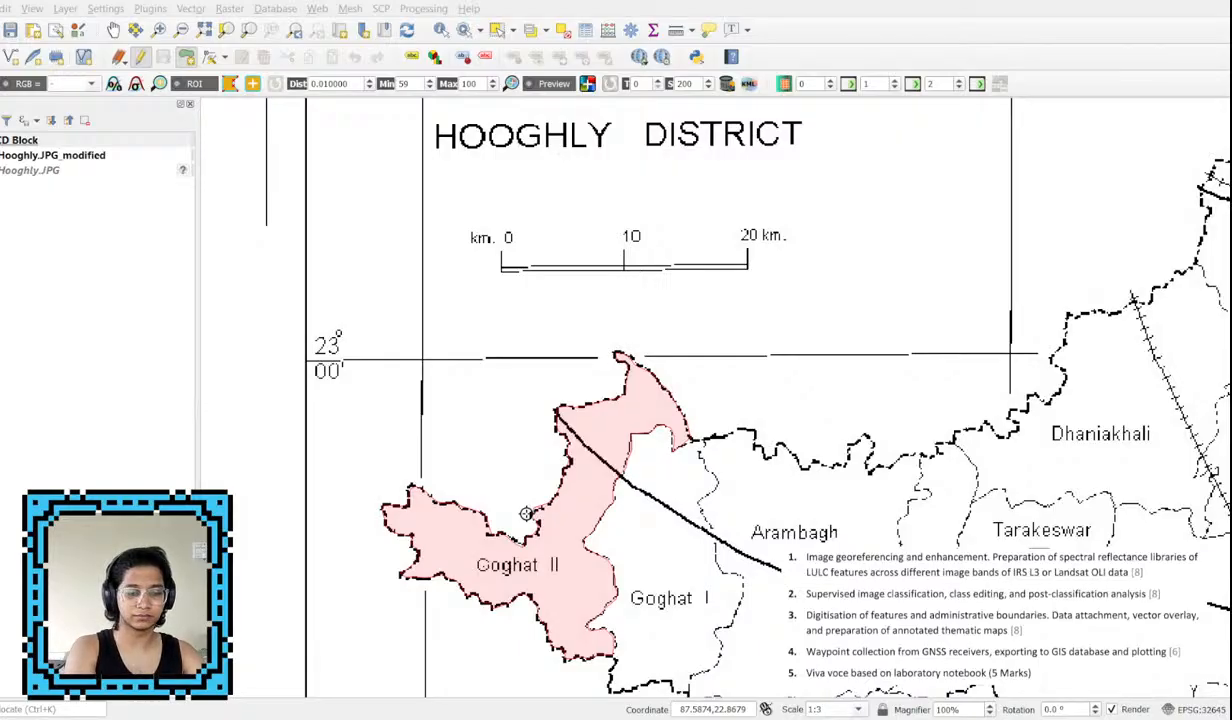
right_click(526, 513)
Start the Goghat I polygon at Goghat II's southeast corner and trace its southern boundary and lower eastern side.
scroll(546, 506, up, 2)
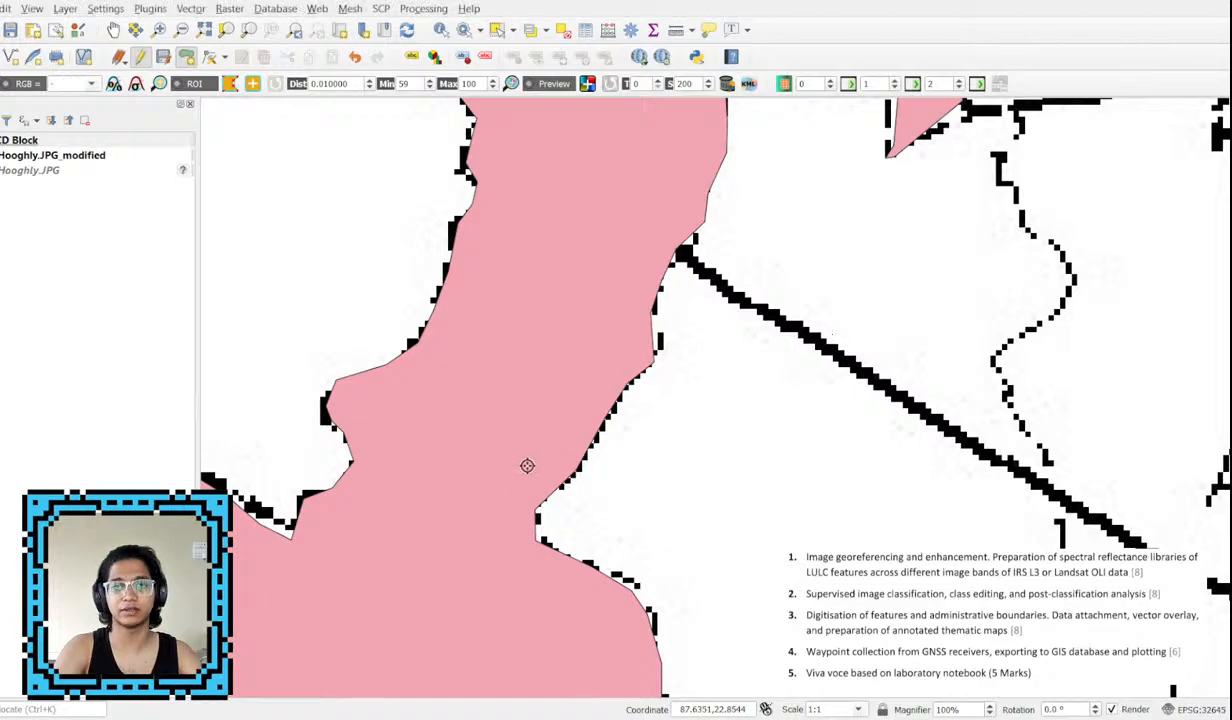
scroll(698, 231, up, 6)
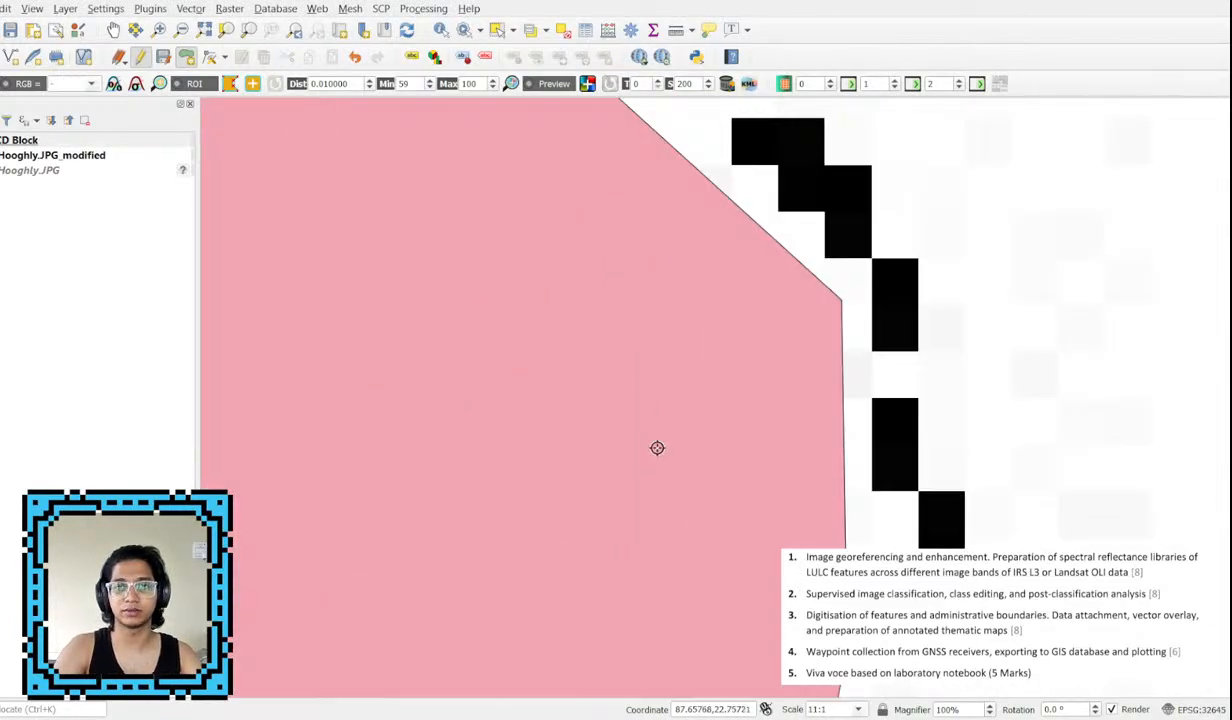
scroll(655, 447, down, 3)
scroll(606, 432, up, 2)
drag(714, 507, 560, 201)
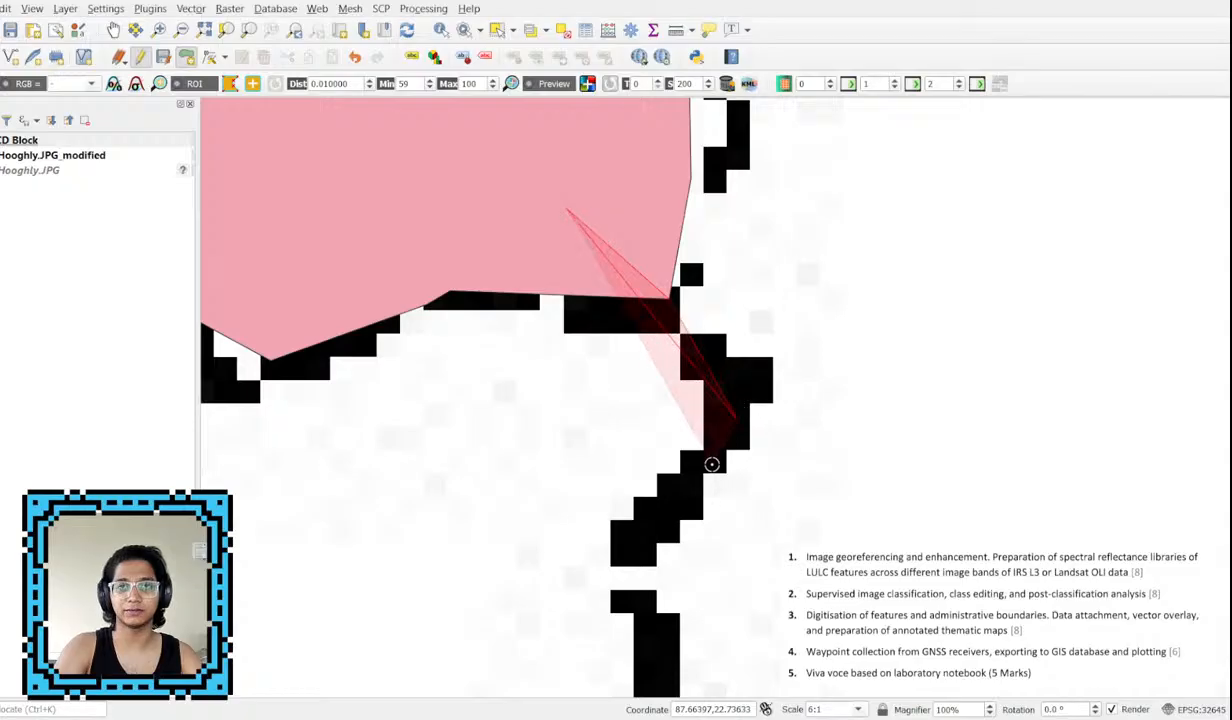
scroll(640, 553, down, 4)
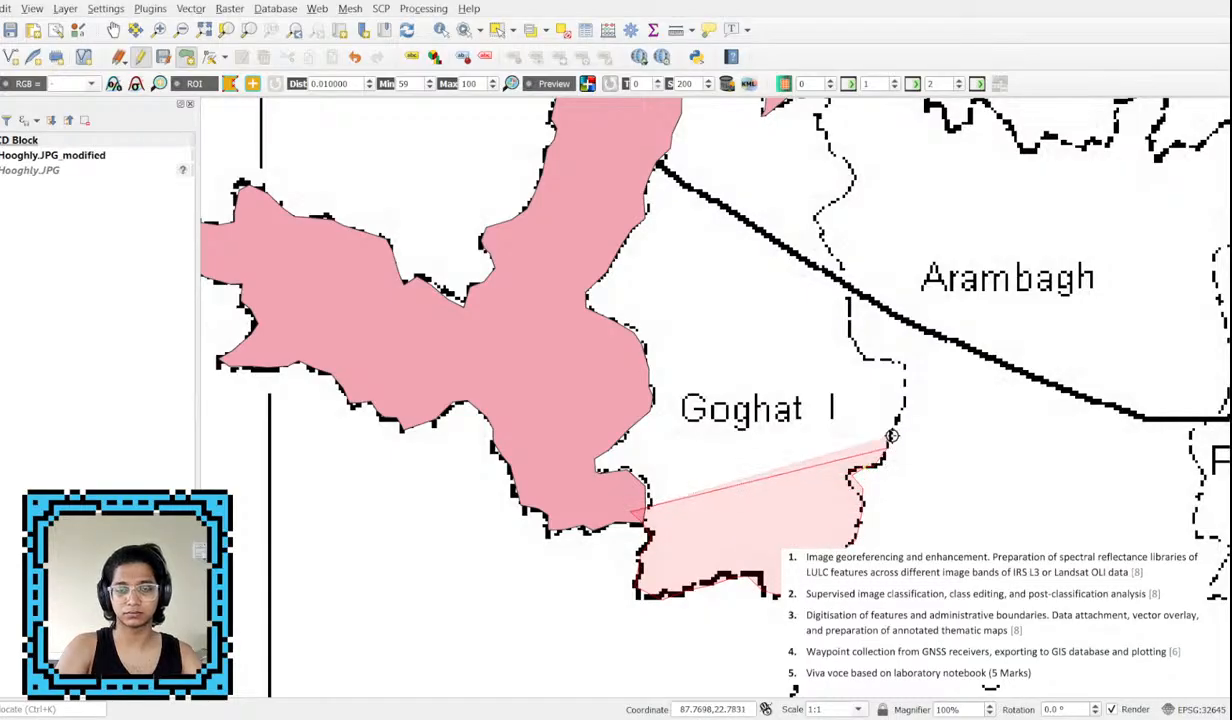
Trace the Goghat I polygon up the eastern boundary and around the step southwest of the Arambagh label.
scroll(800, 410, up, 1)
click(1019, 428)
click(1034, 379)
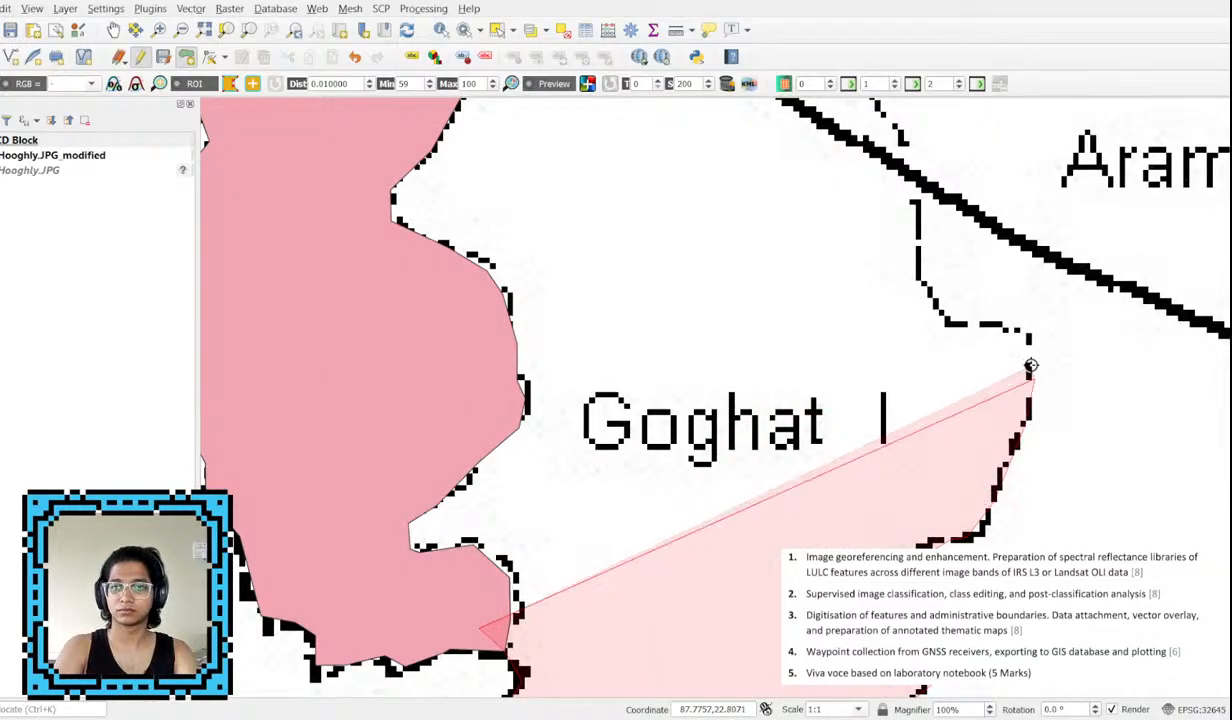
click(1026, 328)
click(969, 320)
click(922, 292)
click(916, 261)
Trace the Goghat I polygon north across the main road and along the boundary northwest of the Arambagh label.
click(917, 199)
click(902, 134)
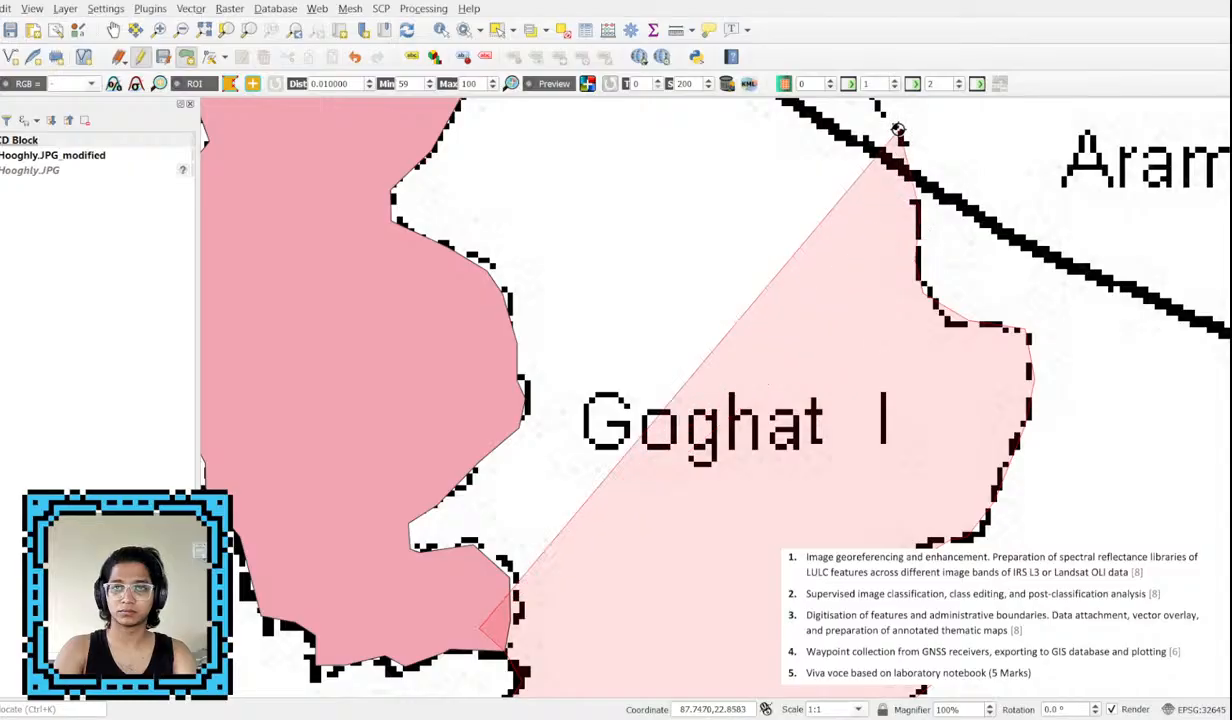
key(Up)
click(892, 273)
click(865, 238)
click(860, 212)
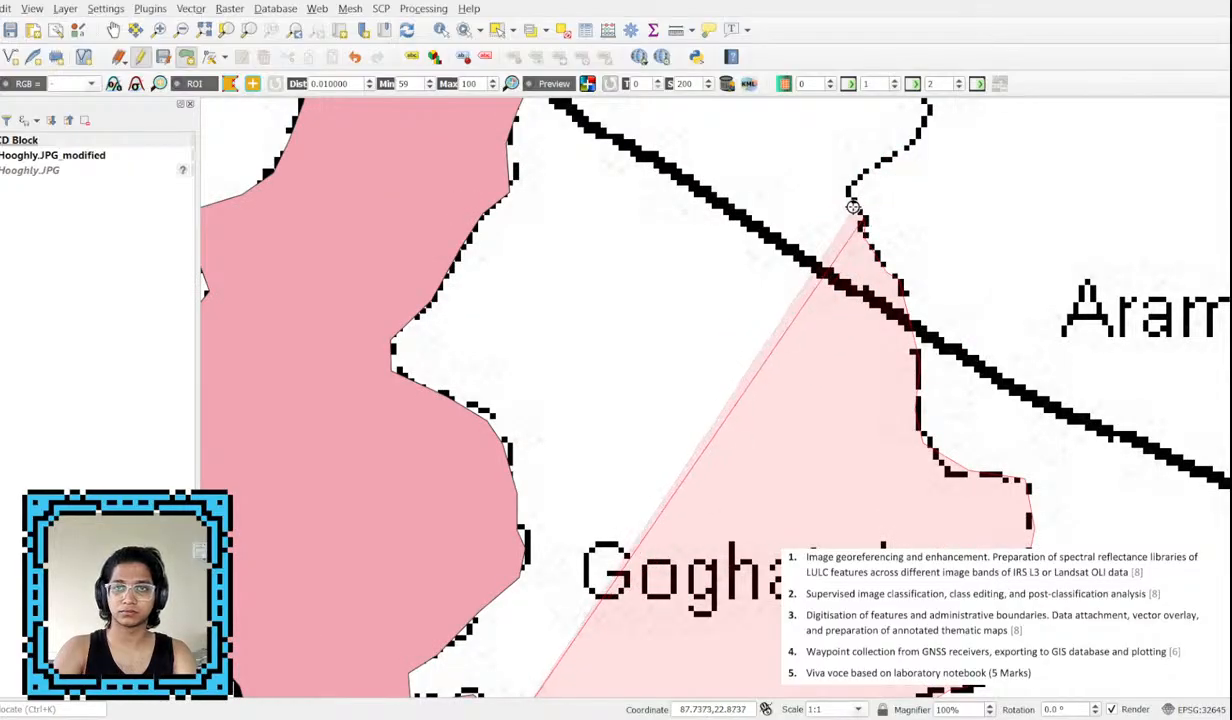
Trace the Goghat I polygon up the winding northeastern boundary to Goghat II's pointed northeast corner.
click(904, 147)
key(Up)
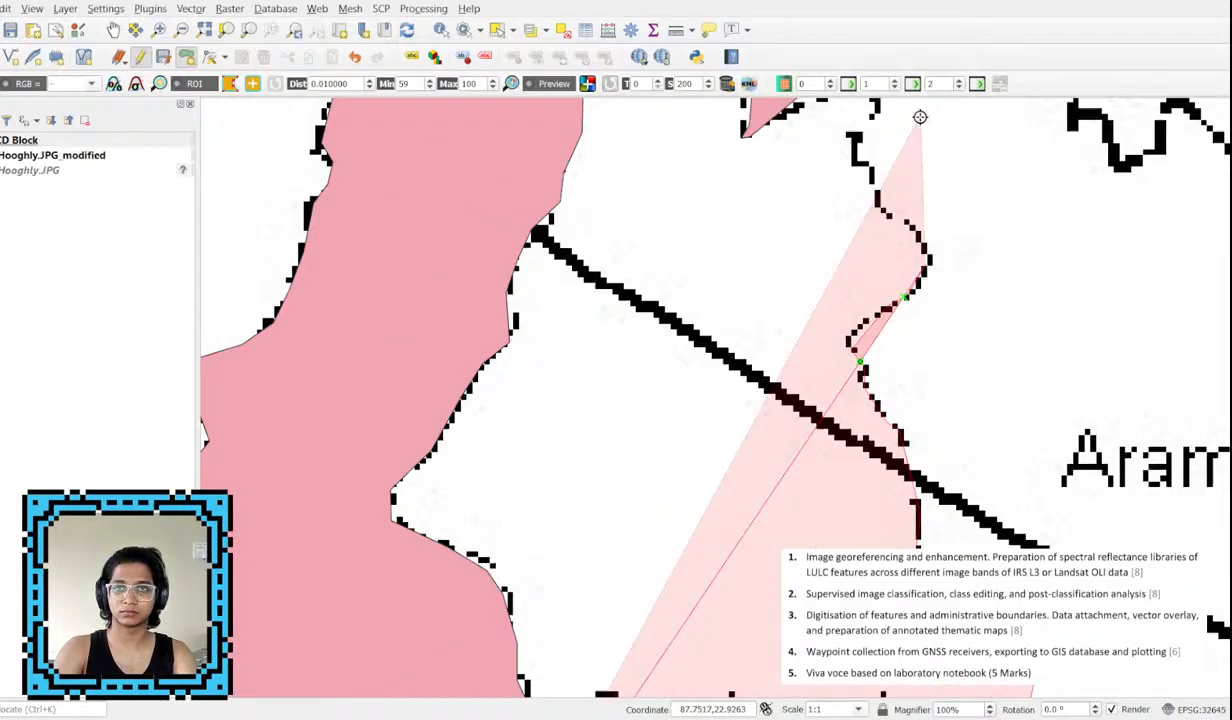
click(921, 235)
click(881, 211)
click(874, 175)
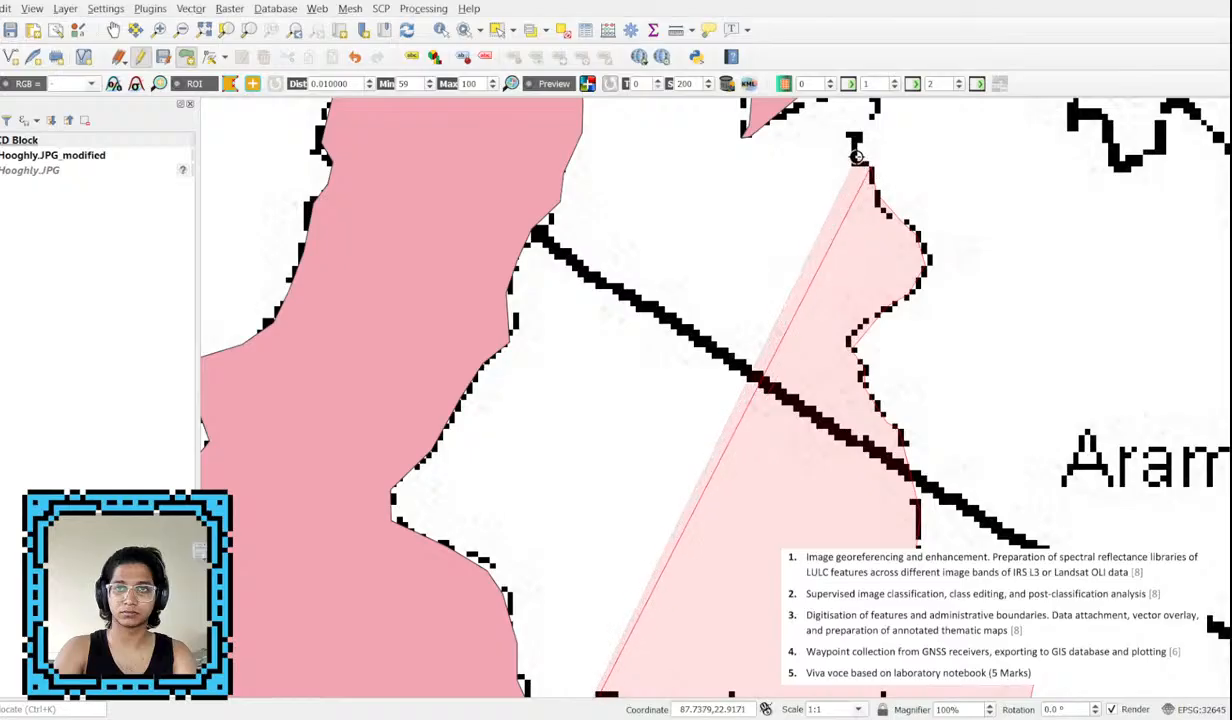
click(856, 139)
key(Up)
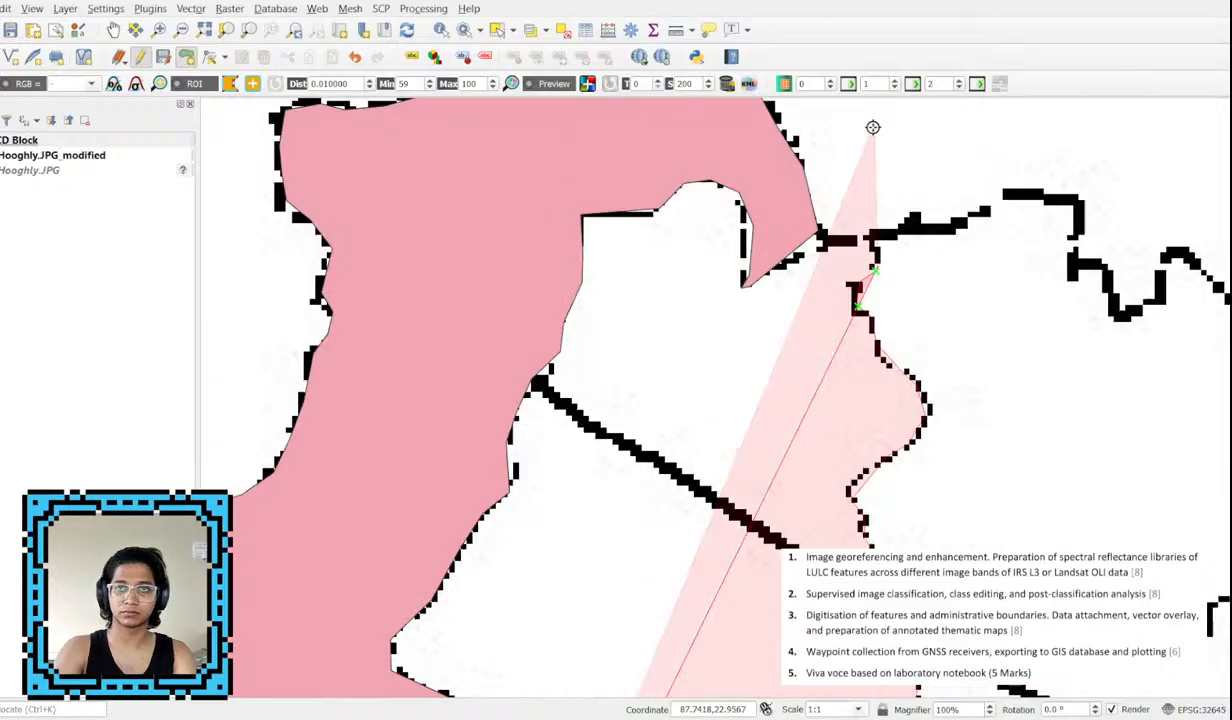
click(818, 235)
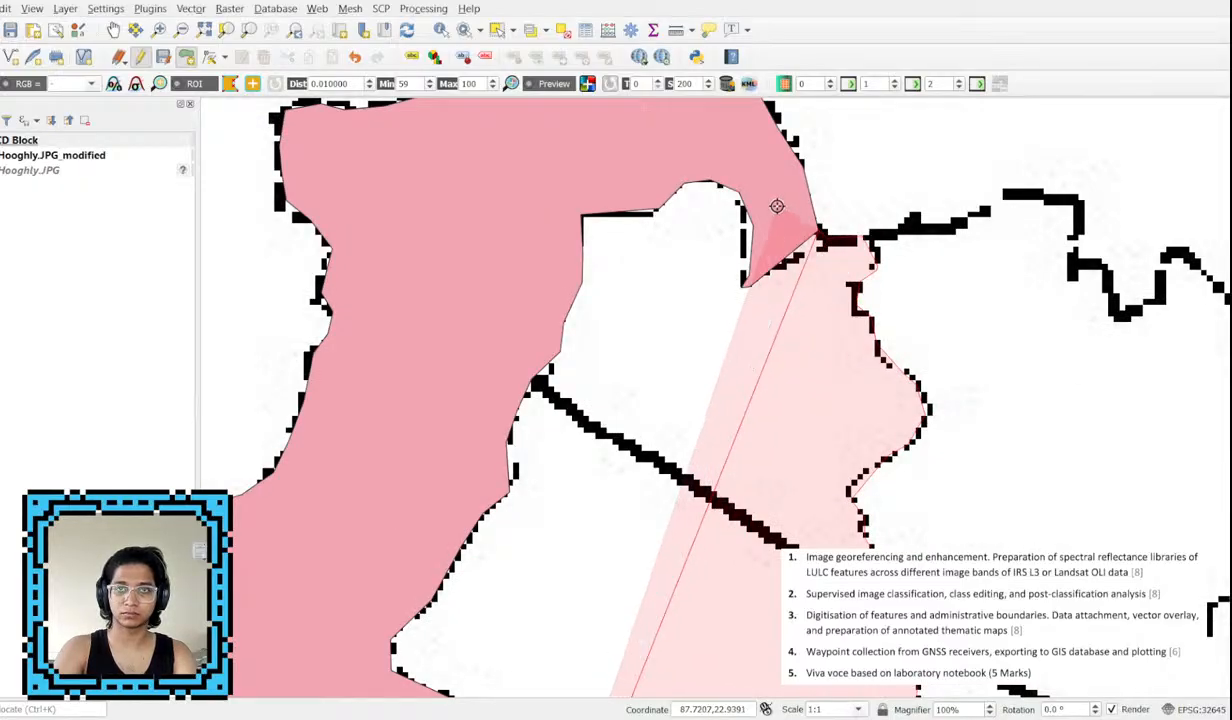
Route the polygon back south through the interior of Goghat II and finish the Goghat I polygon.
key(Down)
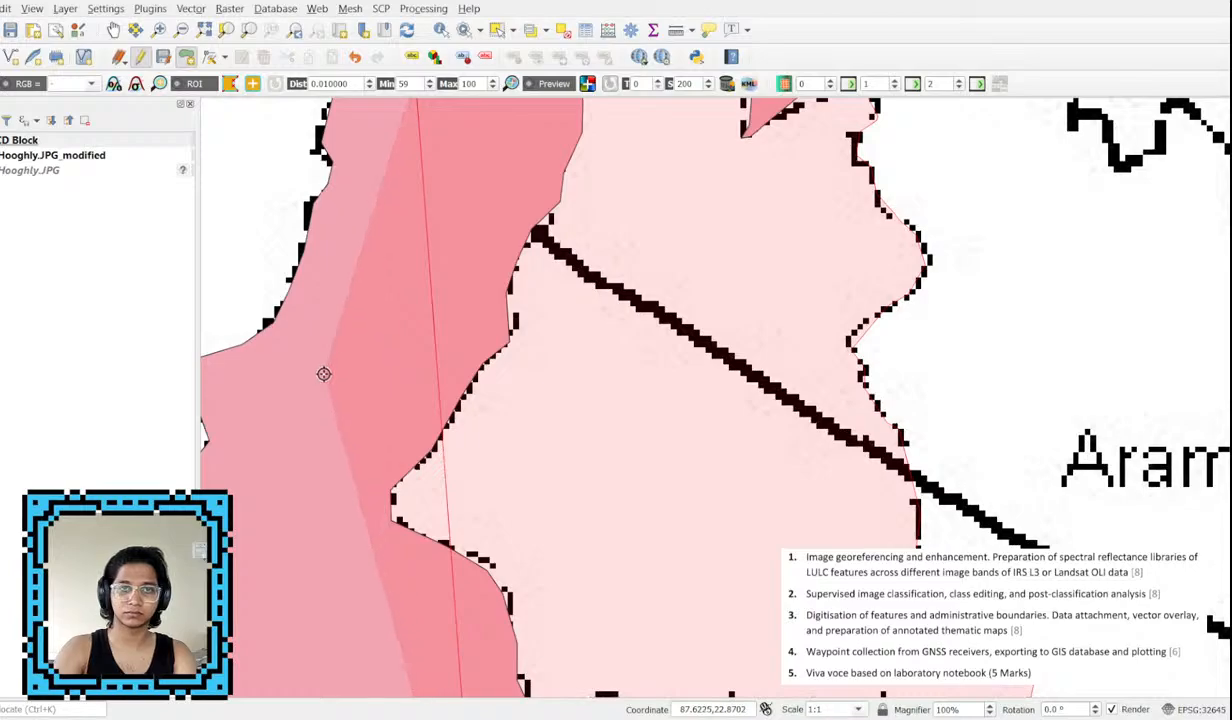
click(325, 377)
key(Down)
key(Down)
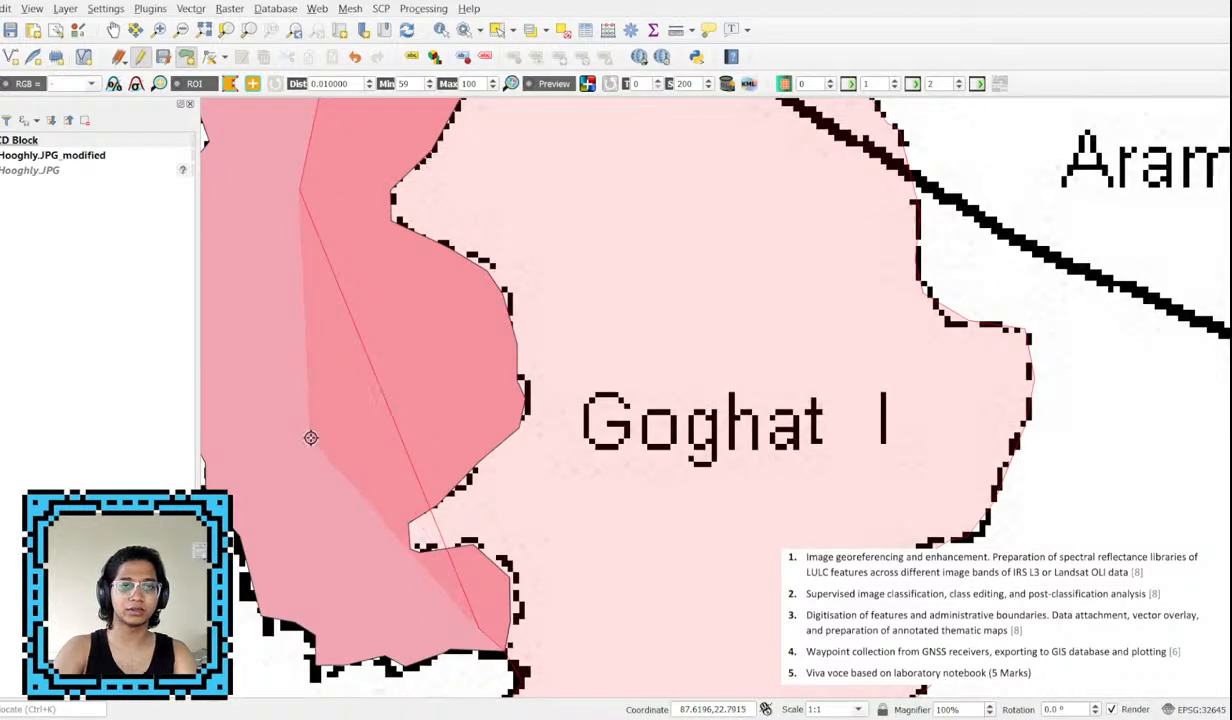
click(311, 443)
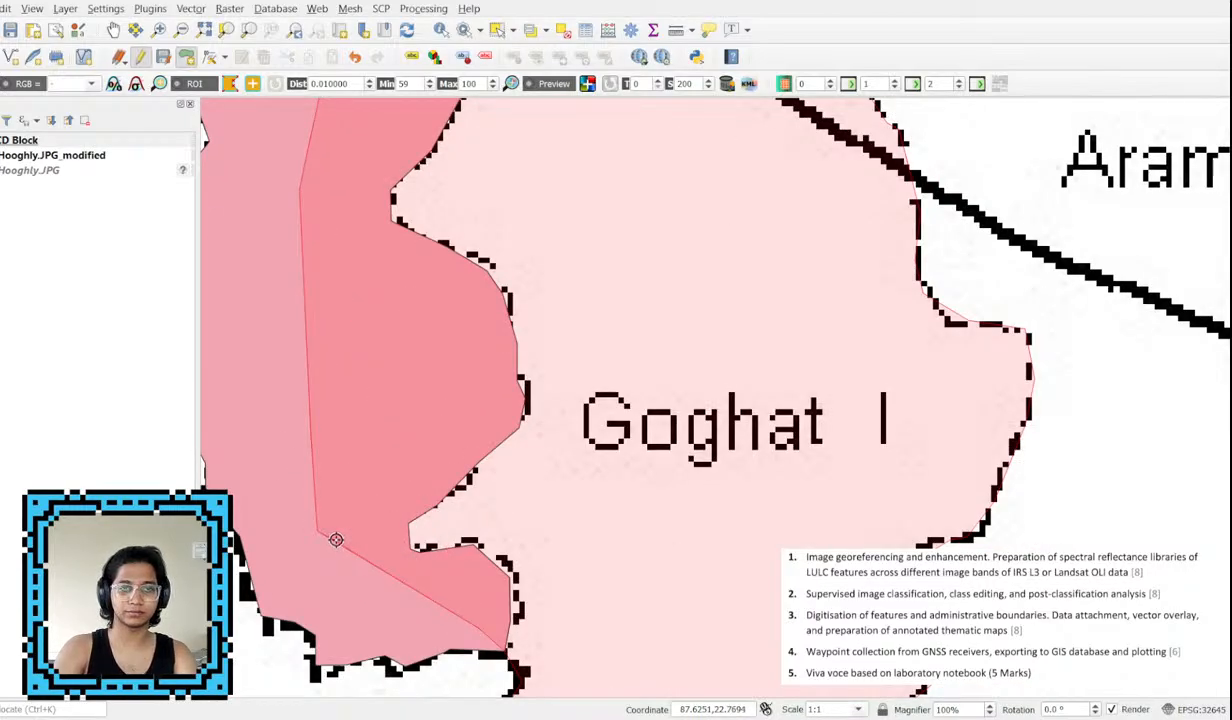
right_click(336, 540)
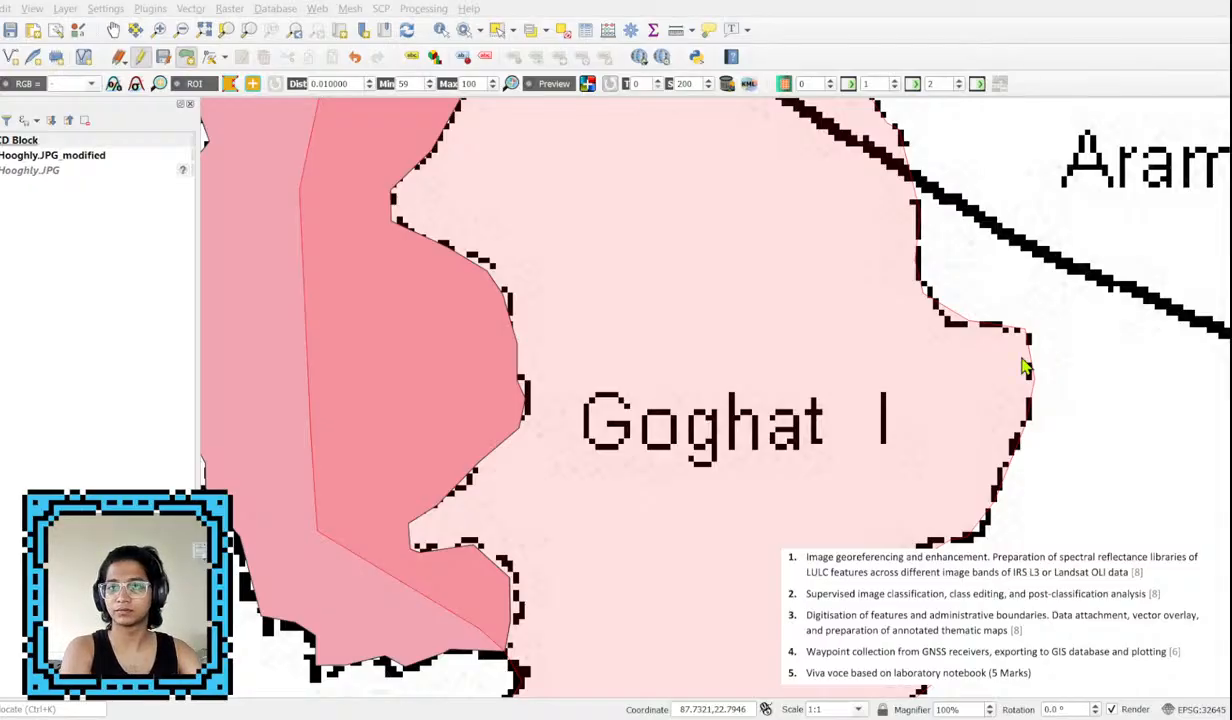
right_click(1022, 360)
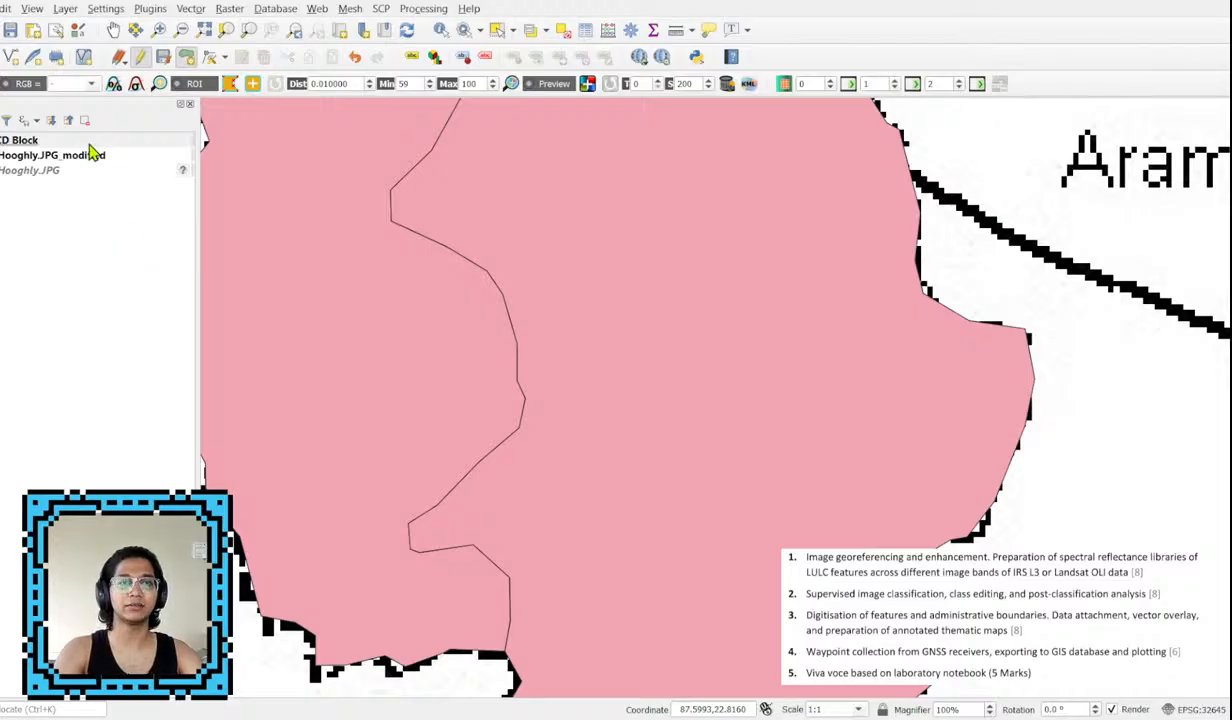
Start the Arambagh polygon in the CD Block layer at Goghat I's southeast corner and trace its southern boundary east.
click(89, 145)
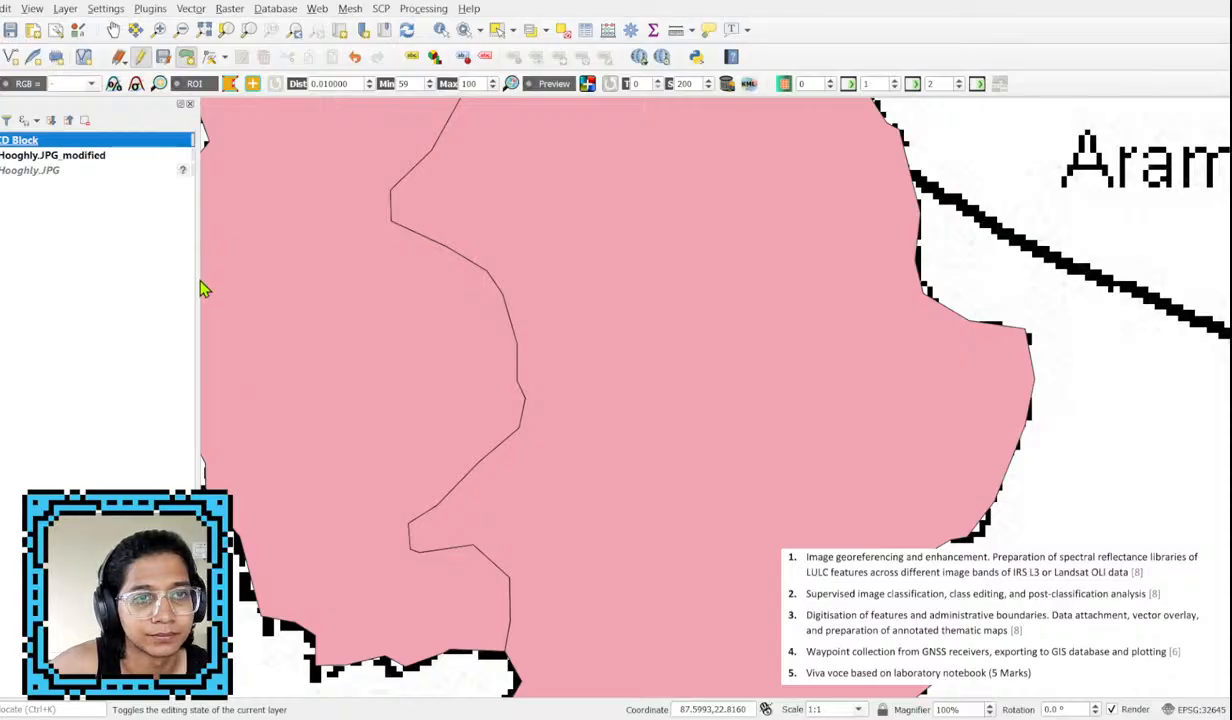
key(alt+Tab)
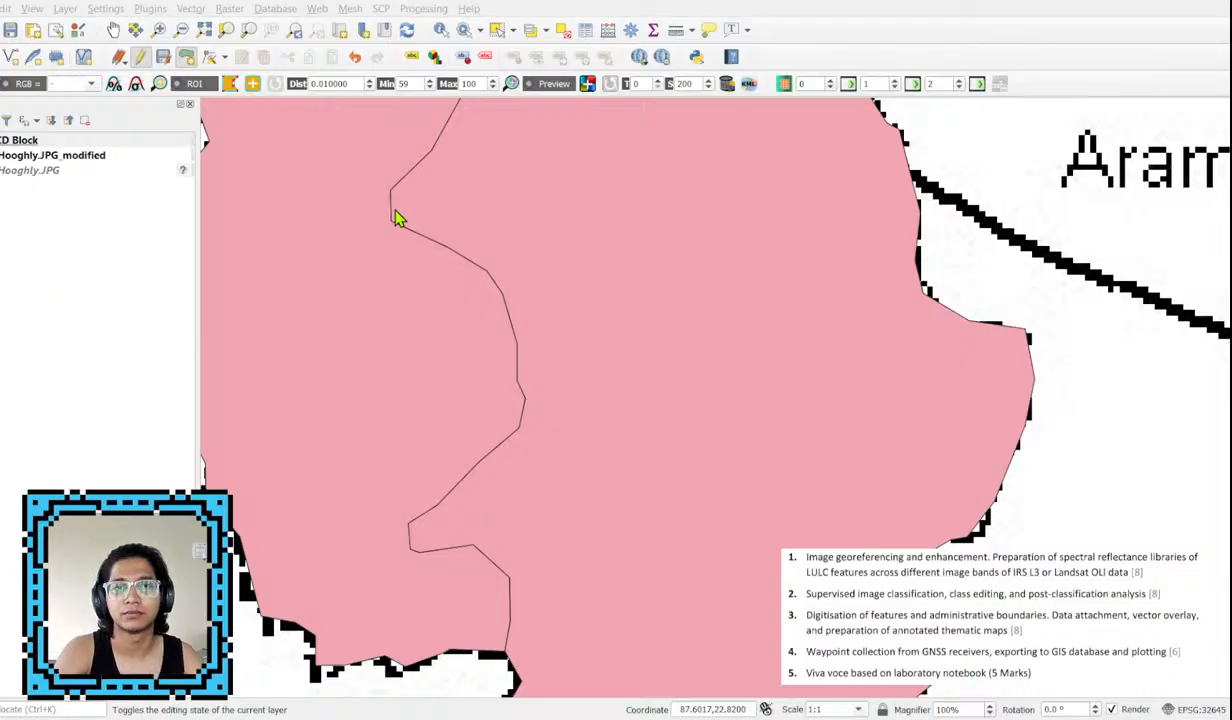
click(941, 147)
scroll(576, 358, down, 1)
drag(814, 511, 583, 309)
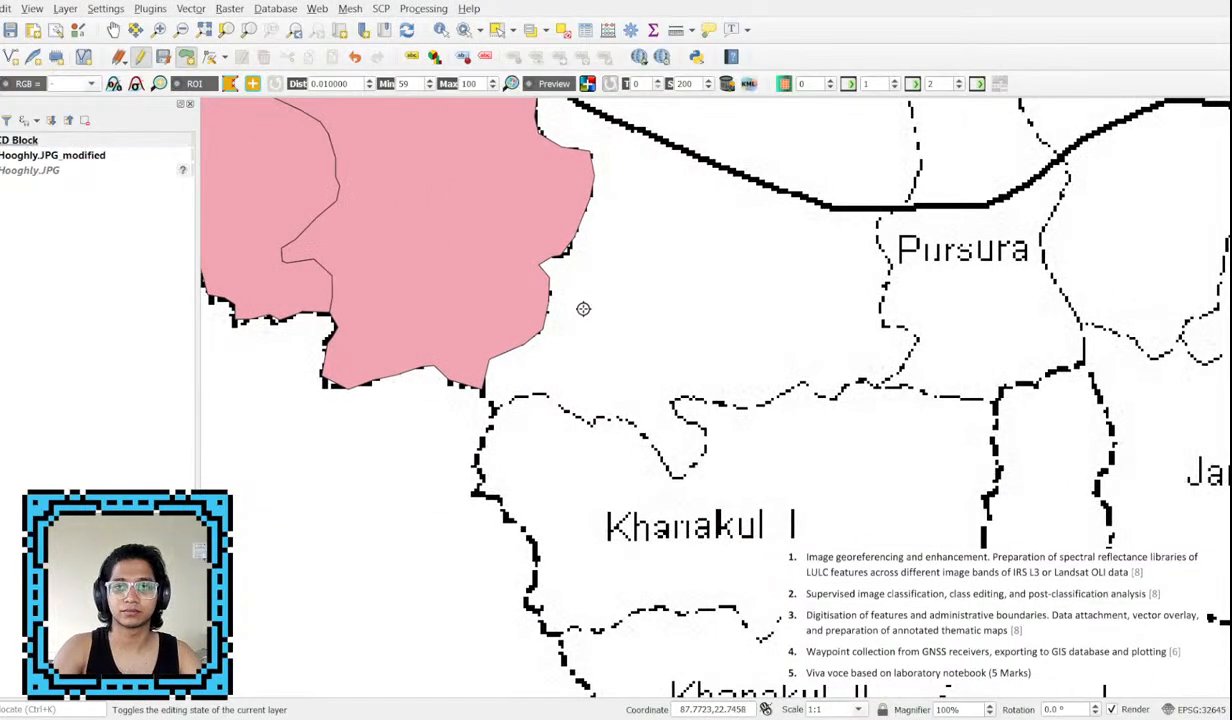
scroll(485, 392, up, 1)
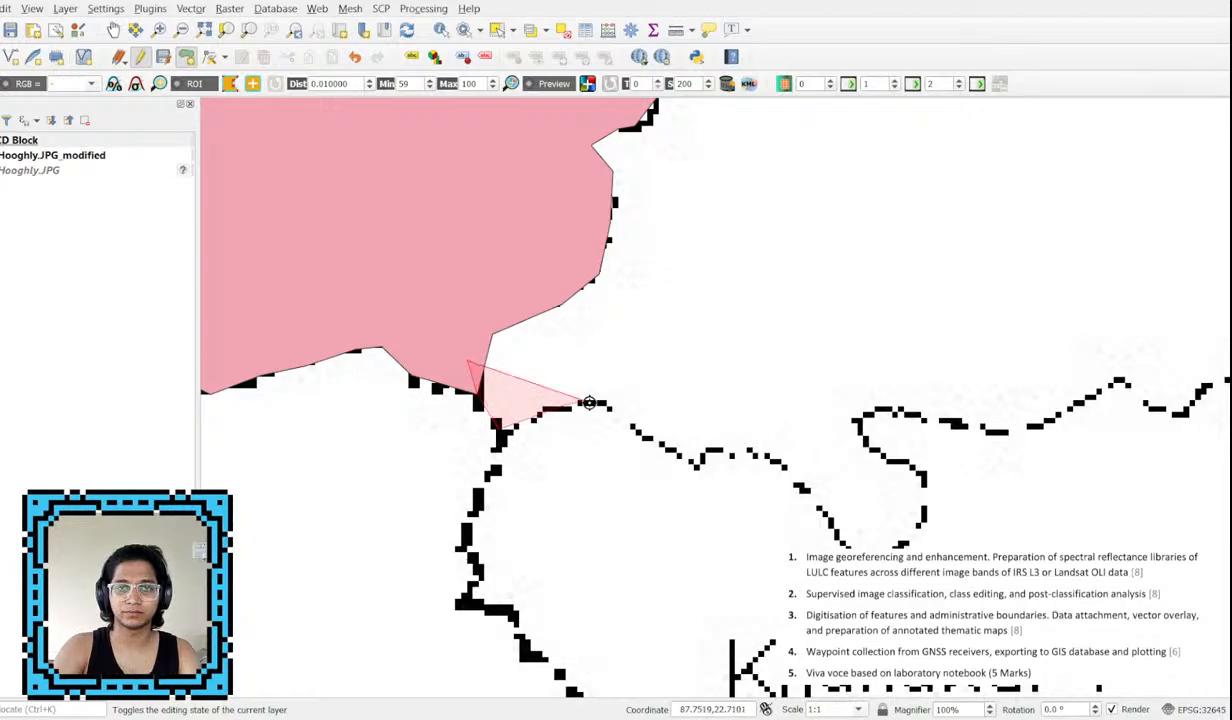
click(701, 462)
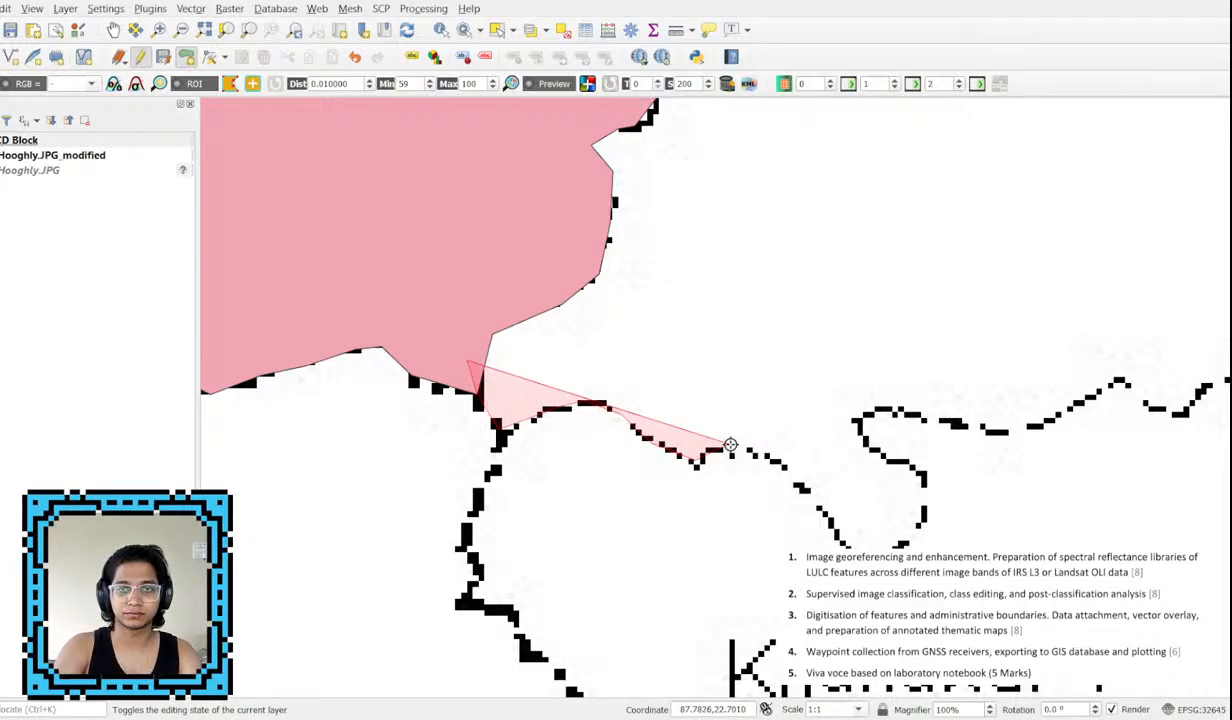
Trace the Arambagh polygon down and around the bottom of the boundary loop north of Khanakul I.
click(783, 473)
click(805, 494)
click(845, 545)
click(888, 573)
click(923, 527)
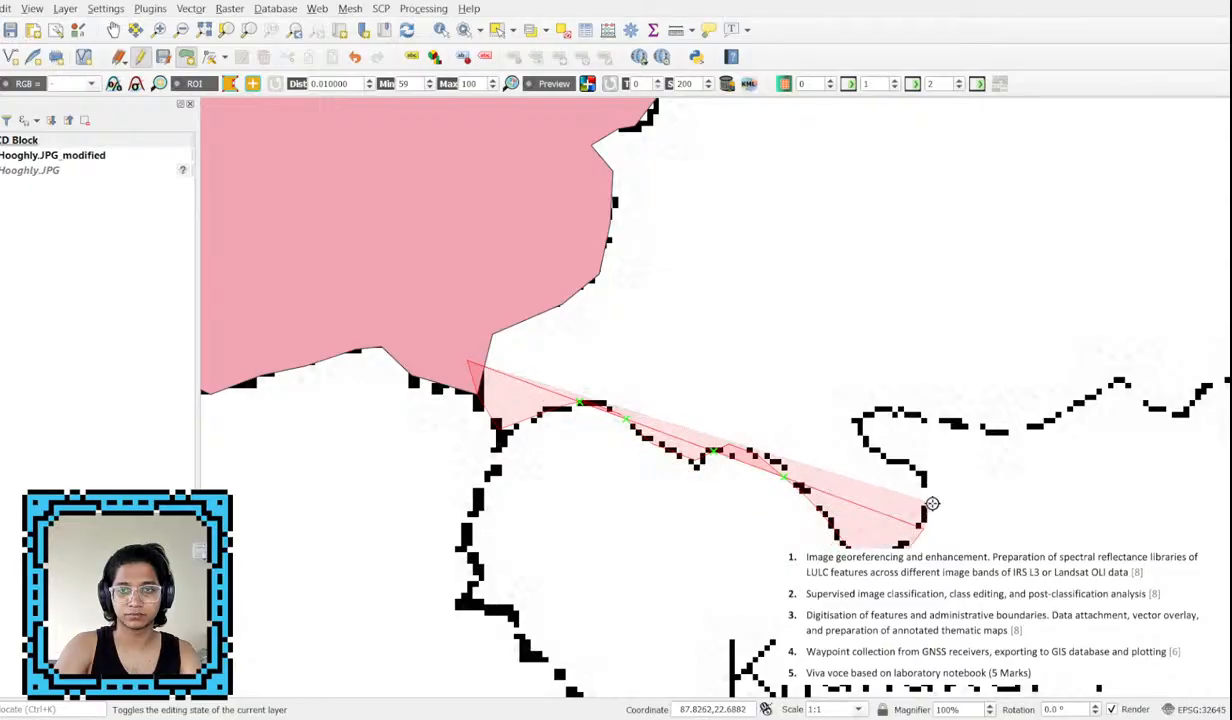
Trace the Arambagh polygon back up the loop's hooked bend and east along the Khanakul I boundary.
click(934, 490)
click(912, 465)
click(870, 441)
click(880, 409)
click(997, 433)
click(1057, 417)
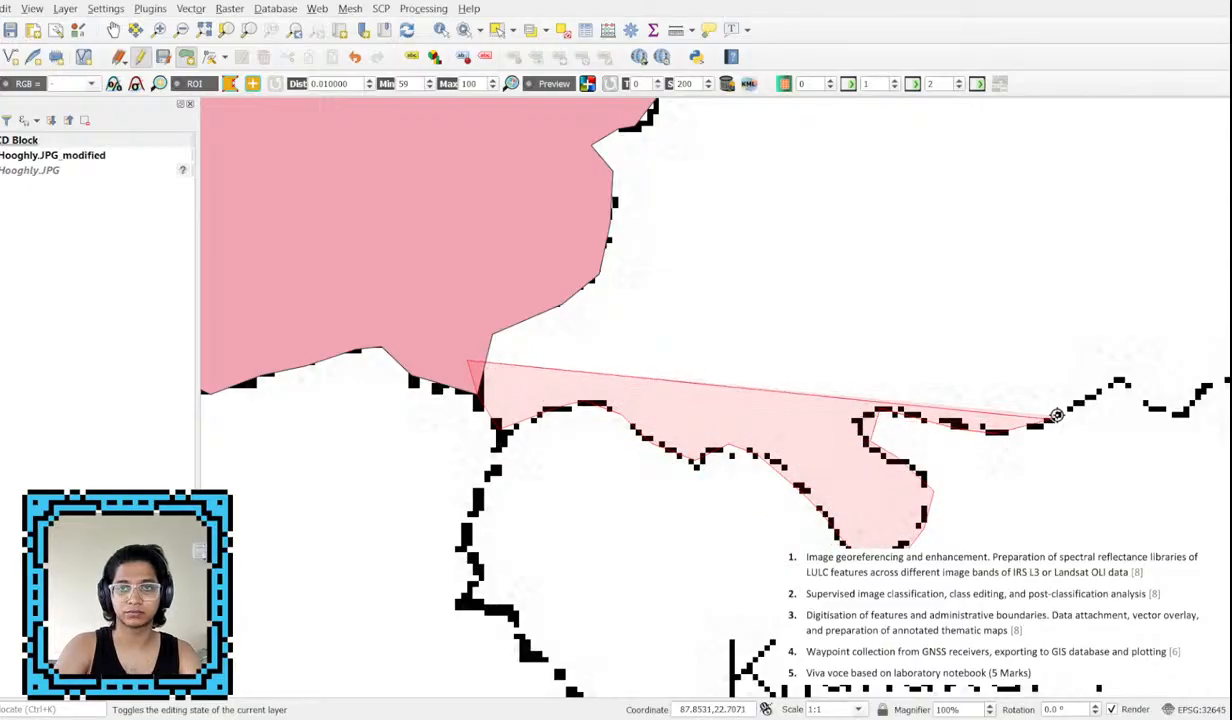
Trace the Arambagh polygon east to Pursura's southwest corner and up Pursura's western boundary to the main road.
scroll(1040, 411, down, 1)
key(Right)
key(Up)
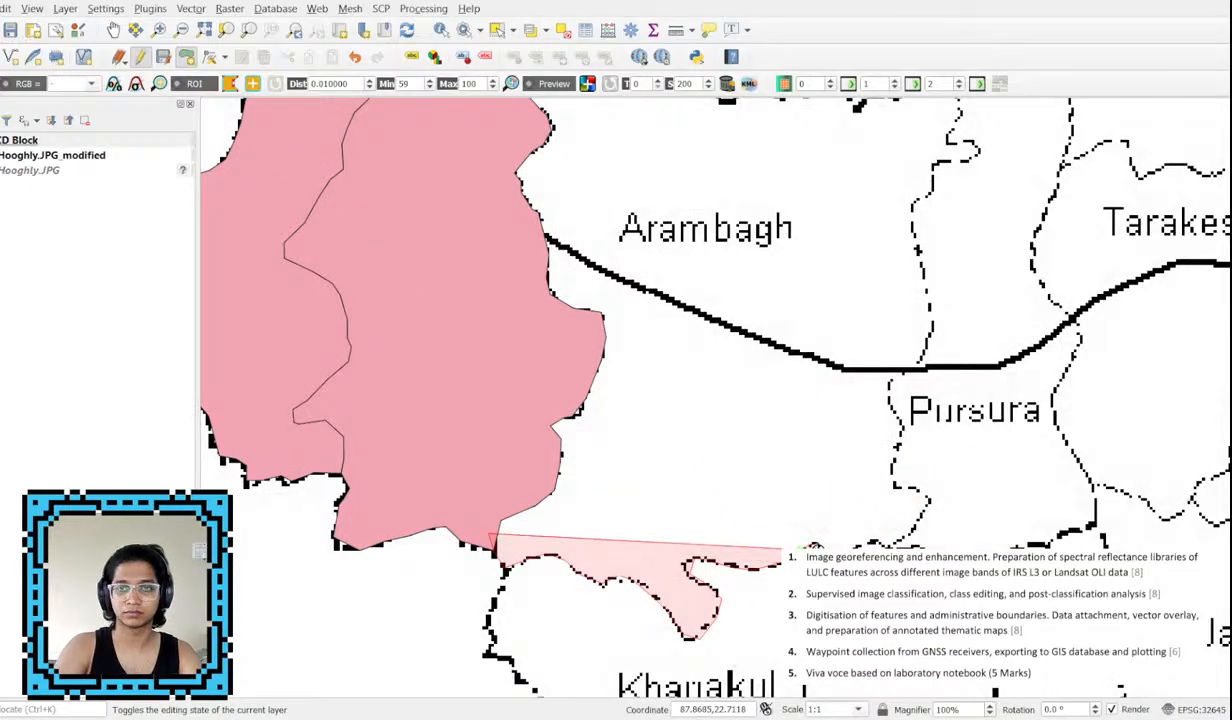
click(878, 537)
click(911, 537)
click(928, 507)
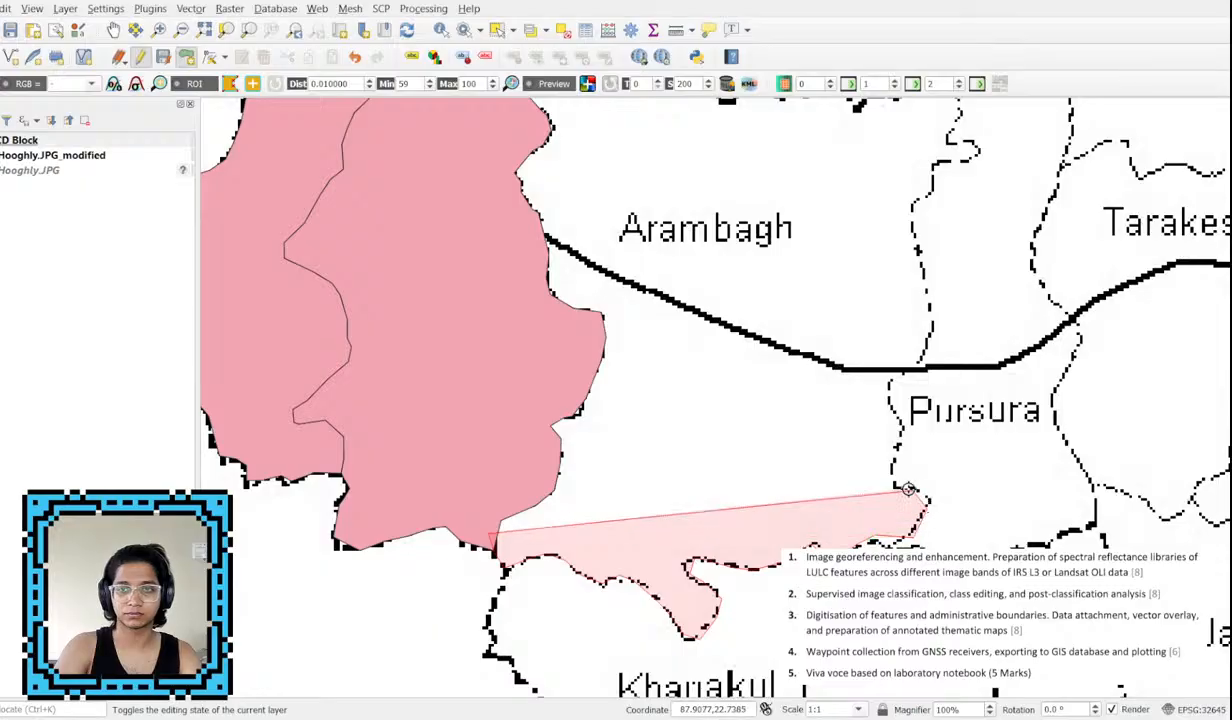
click(890, 473)
click(901, 428)
click(893, 391)
click(938, 335)
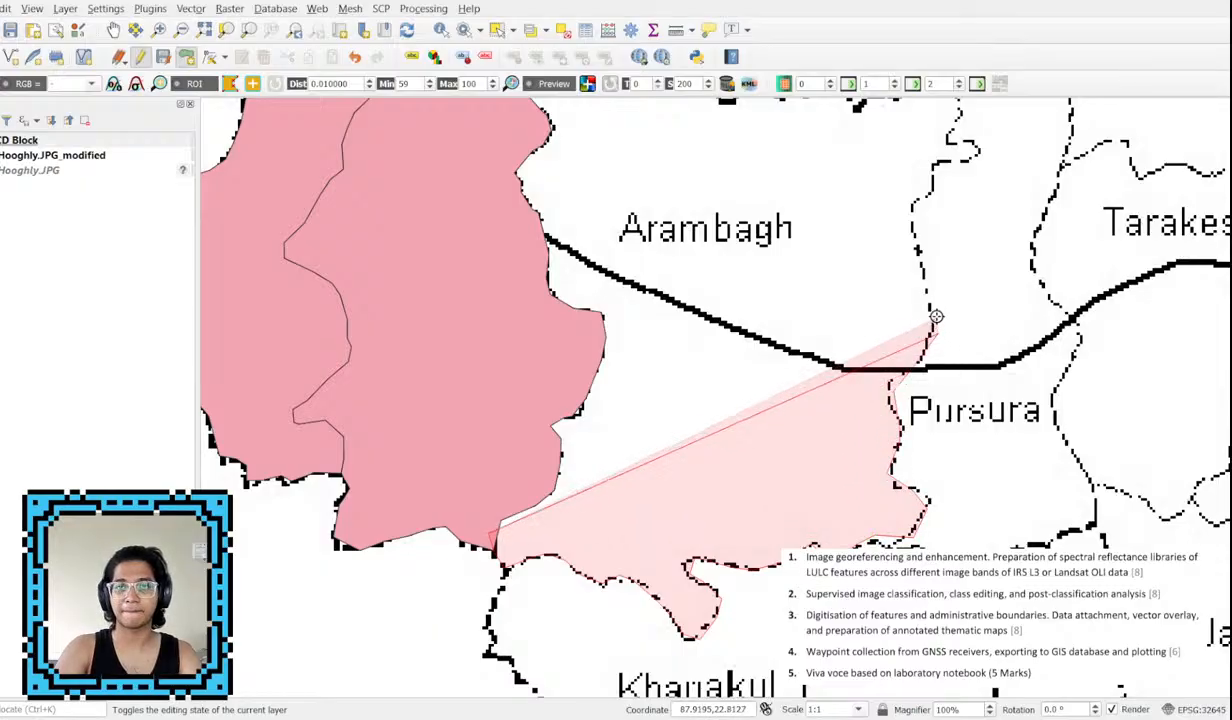
click(938, 298)
click(920, 247)
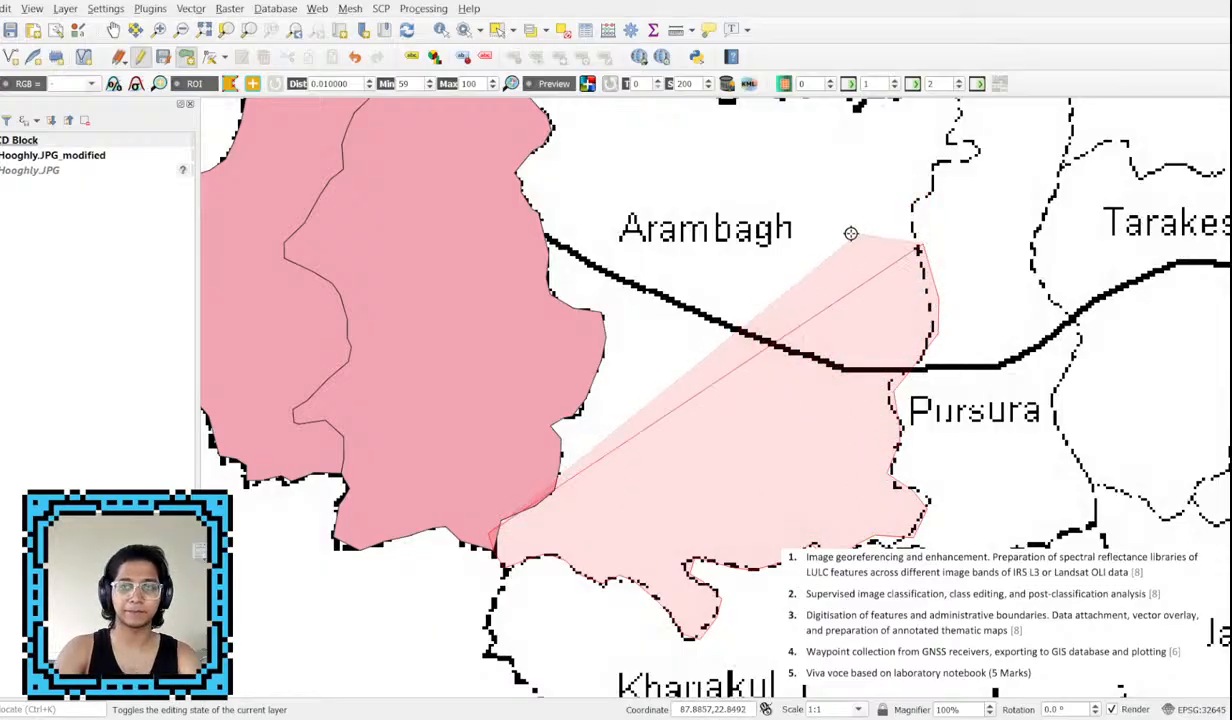
key(BackSpace)
key(BackSpace)
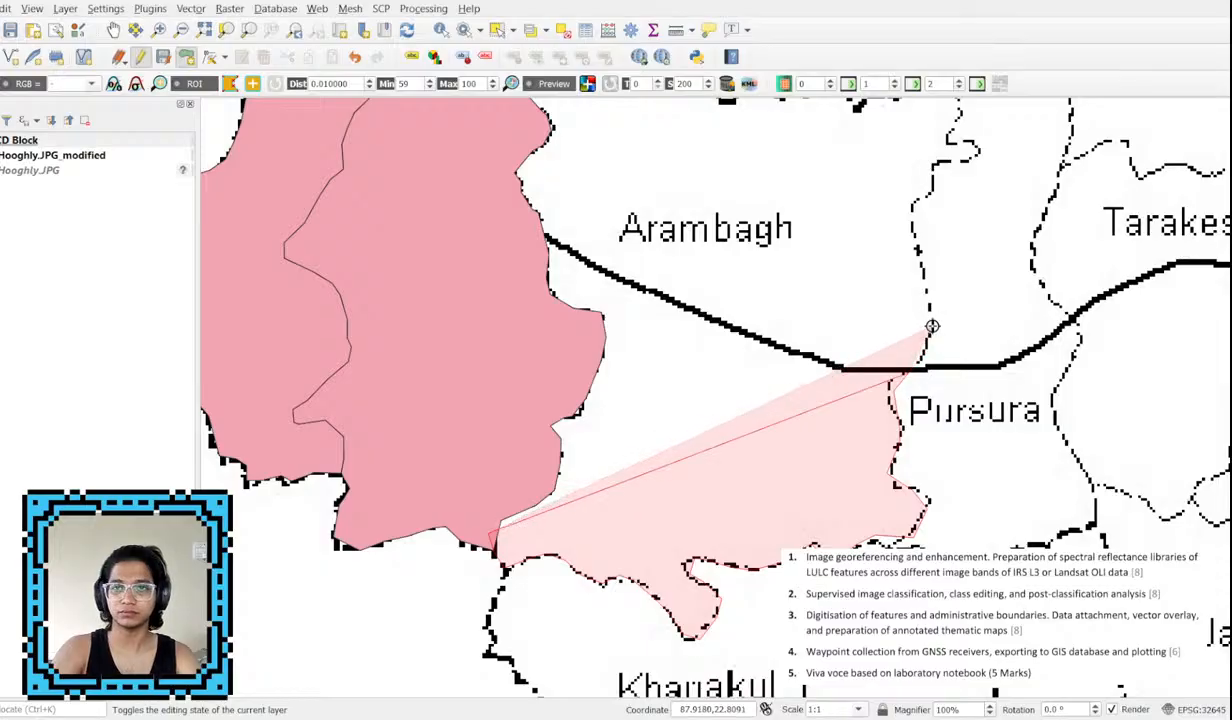
Trace the Arambagh polygon north of the main road along the eastern boundary to just below the small hook.
click(931, 294)
click(912, 236)
click(914, 205)
click(932, 188)
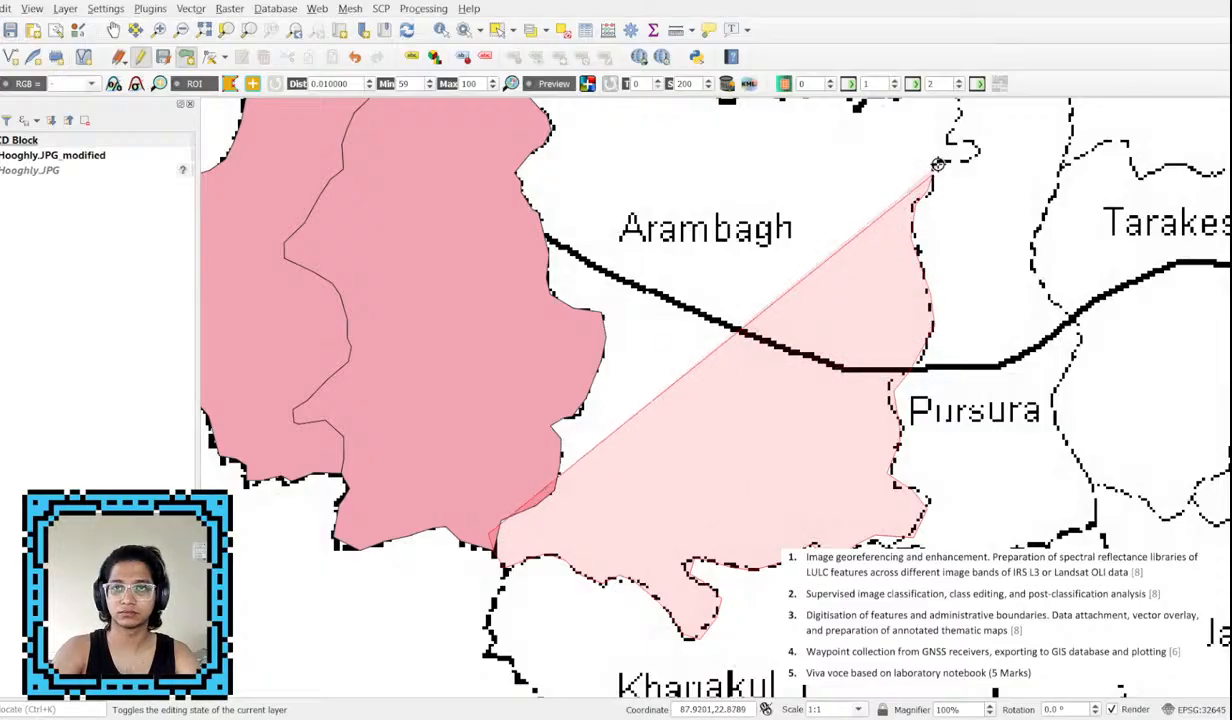
click(953, 161)
click(978, 151)
click(947, 144)
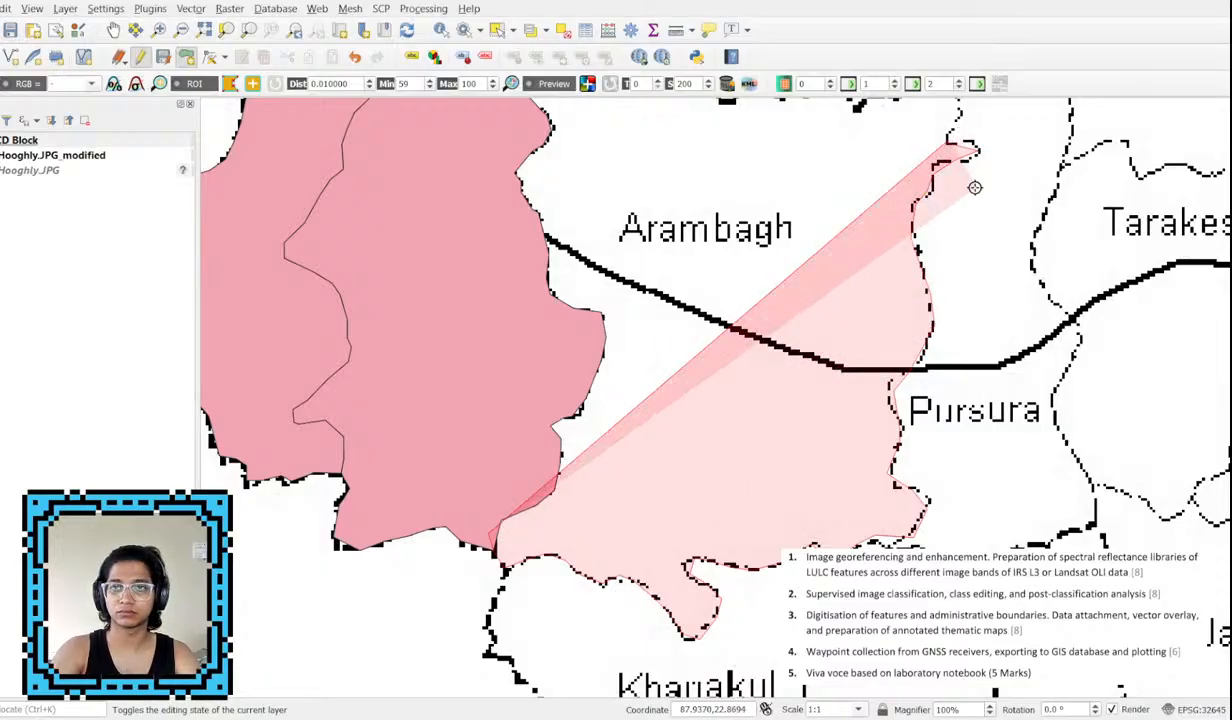
scroll(968, 178, up, 2)
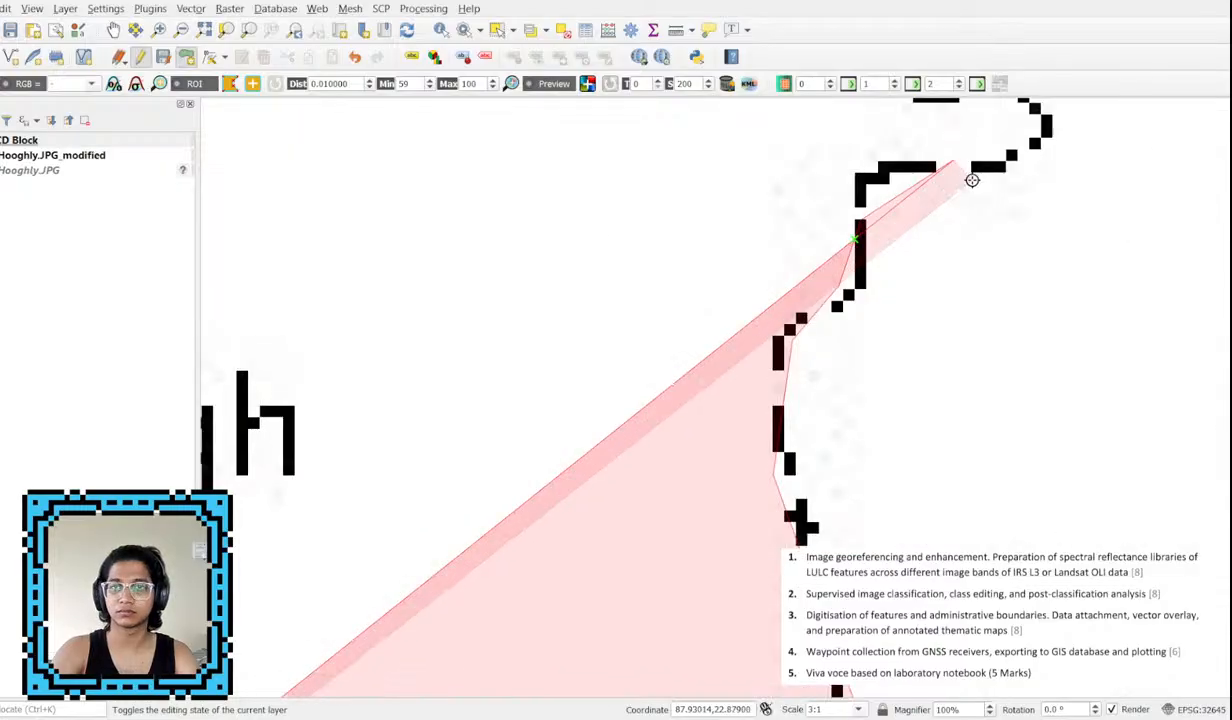
key(BackSpace)
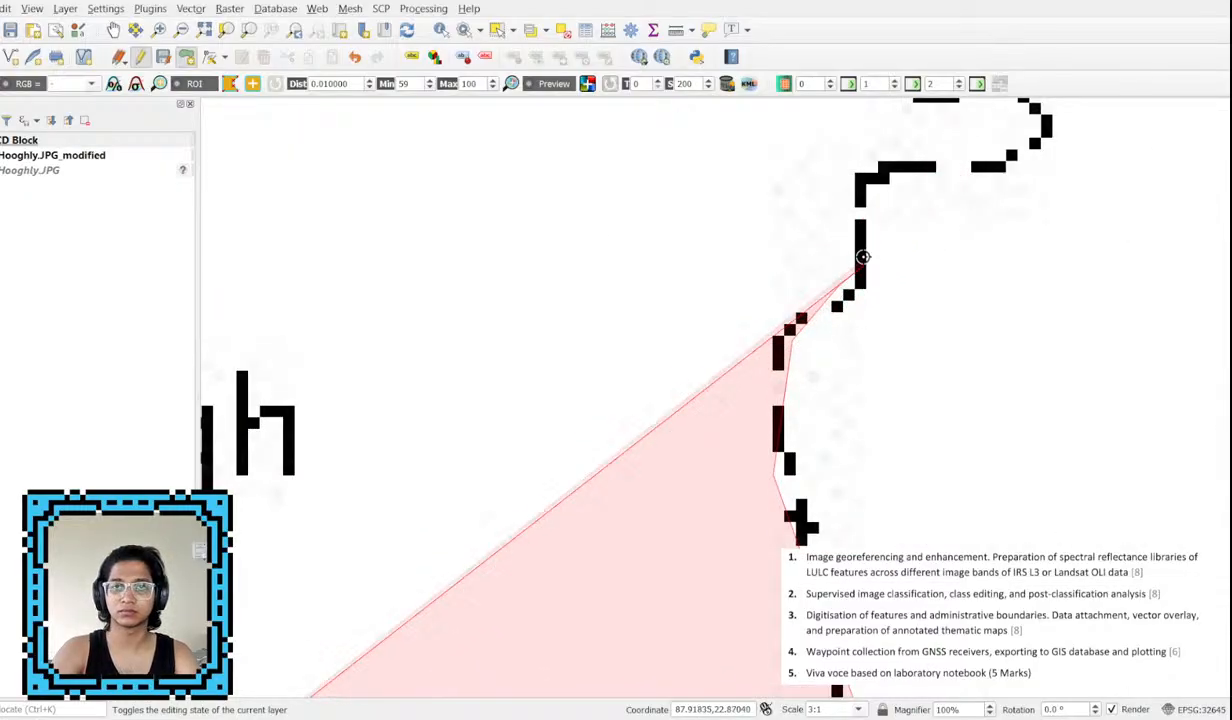
Trace the Arambagh polygon closely around the small eastward hook of the boundary northeast of the Arambagh label.
click(861, 261)
click(987, 165)
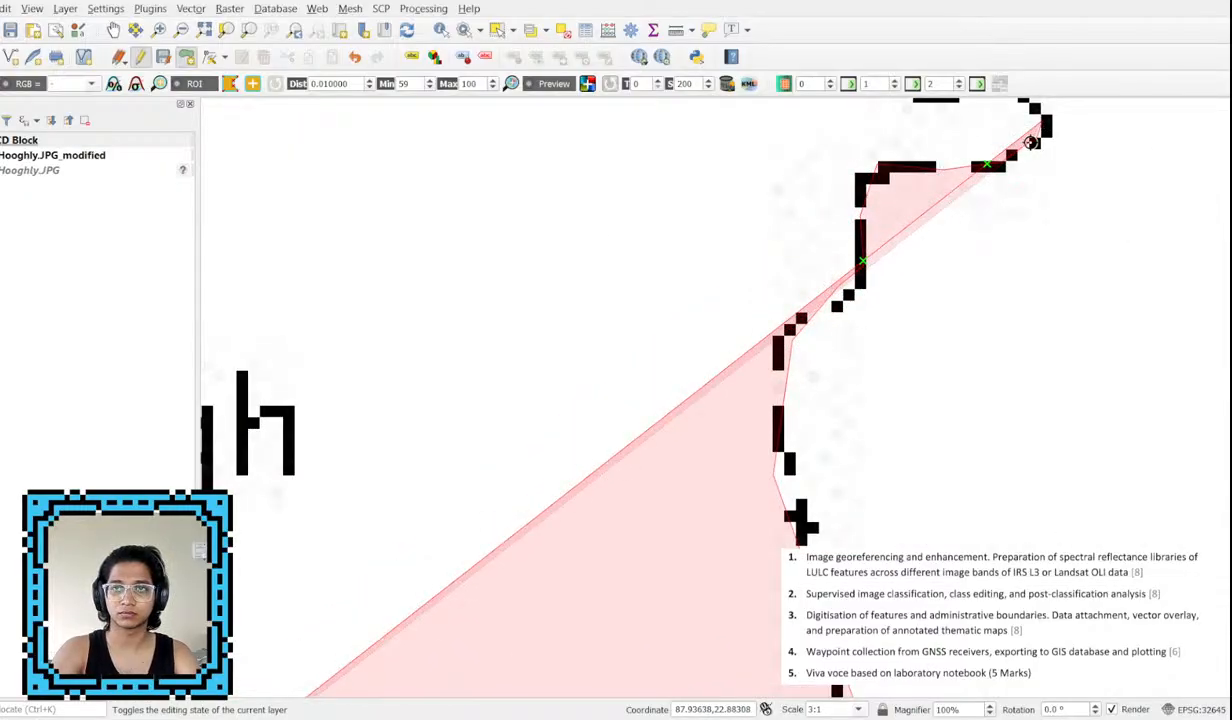
key(Up)
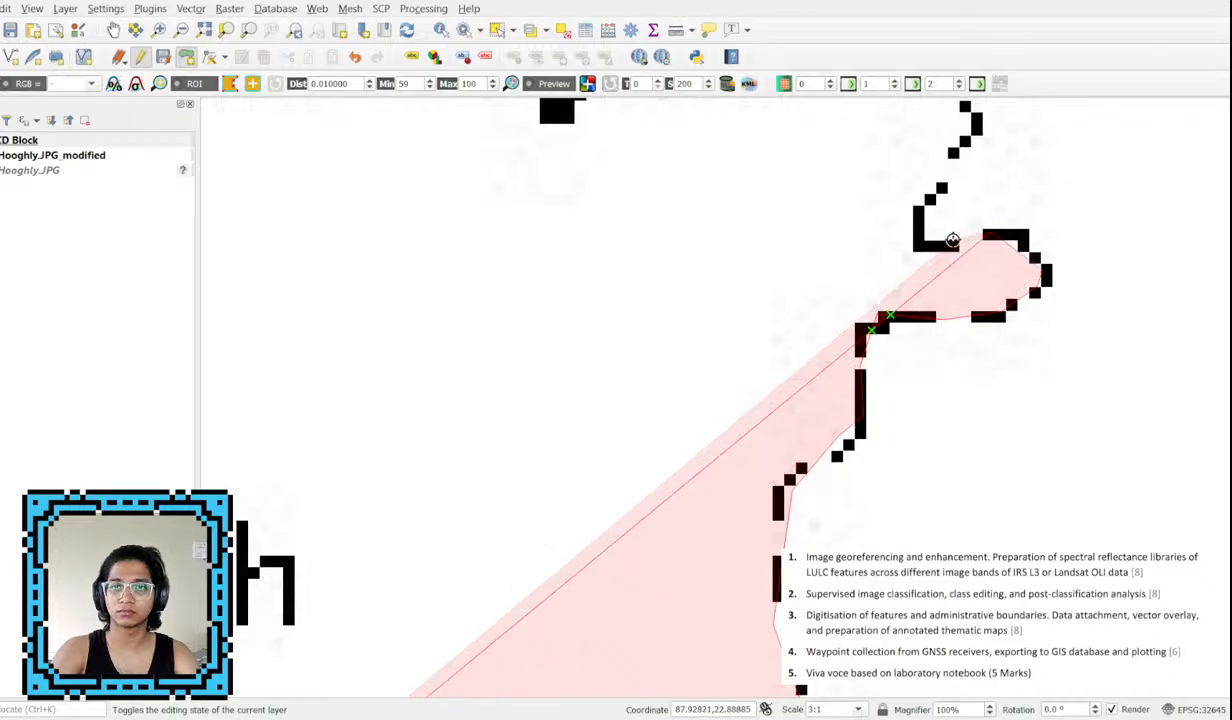
click(966, 141)
Trace the Arambagh polygon up from the hook to the junction with the thick northern district boundary.
scroll(963, 140, down, 2)
key(Up)
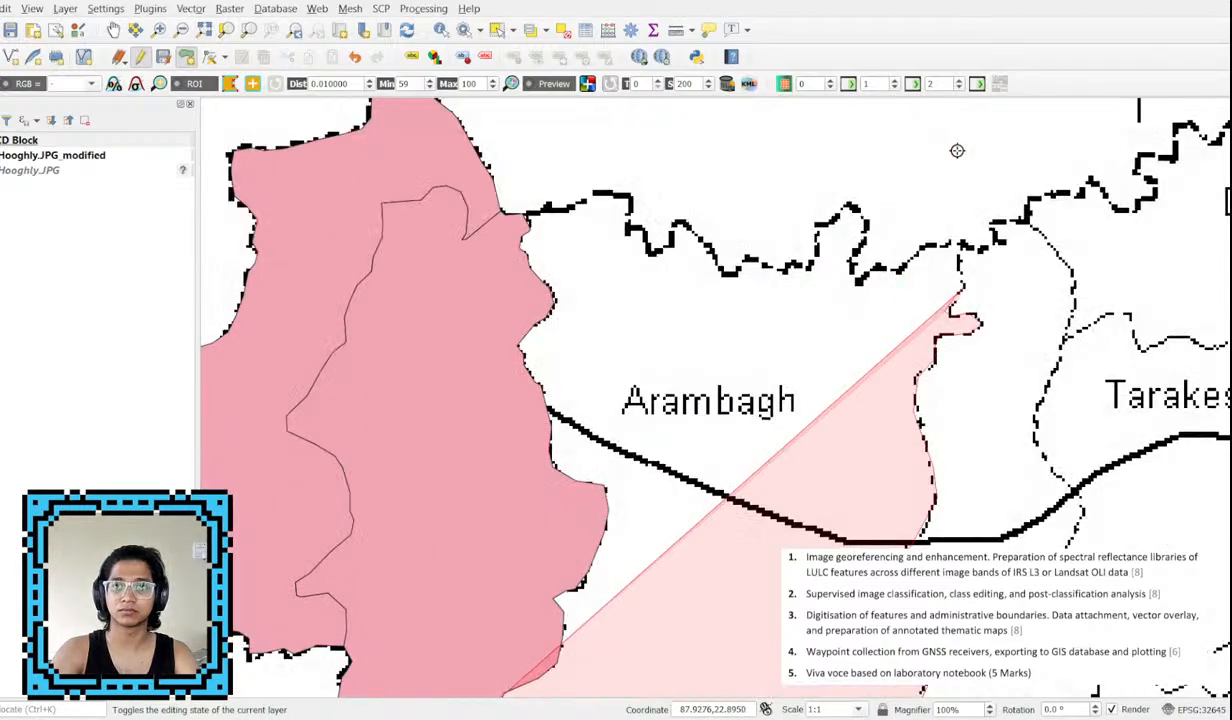
scroll(967, 316, up, 1)
scroll(967, 316, up, 1)
scroll(930, 198, down, 1)
key(Up)
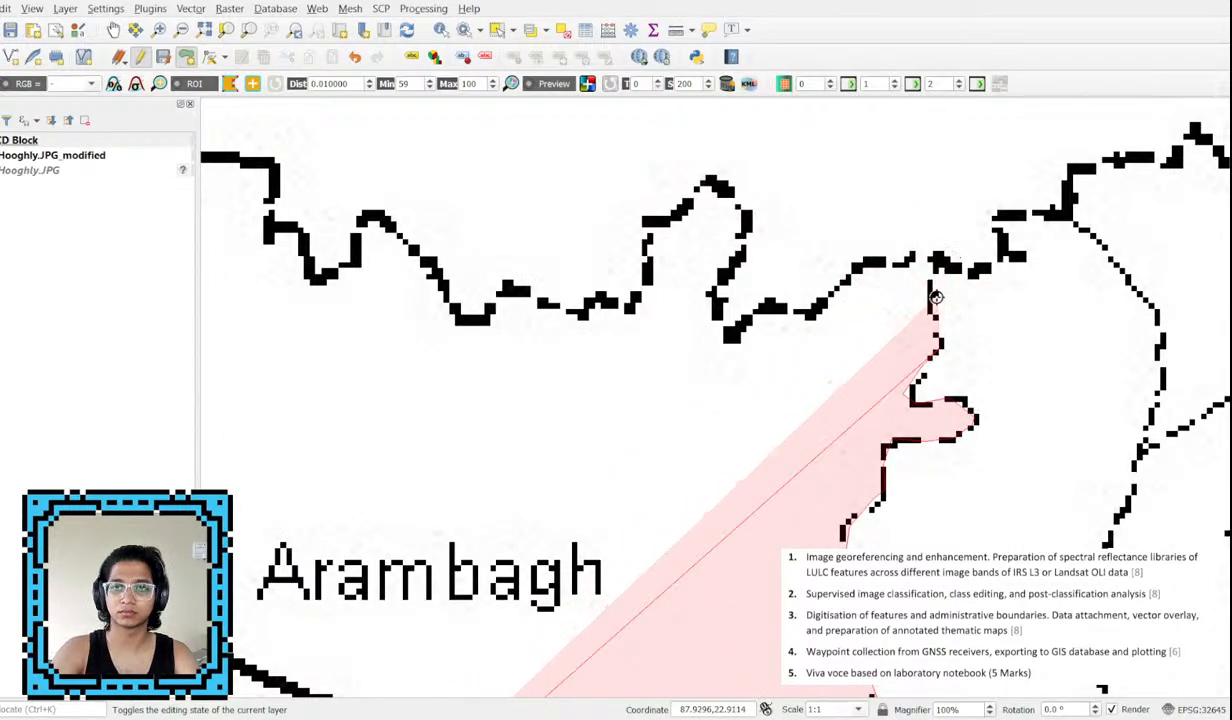
click(935, 271)
click(935, 258)
Trace the Arambagh polygon west along the northern boundary and up the eastern side of the tall peak.
click(863, 264)
click(808, 321)
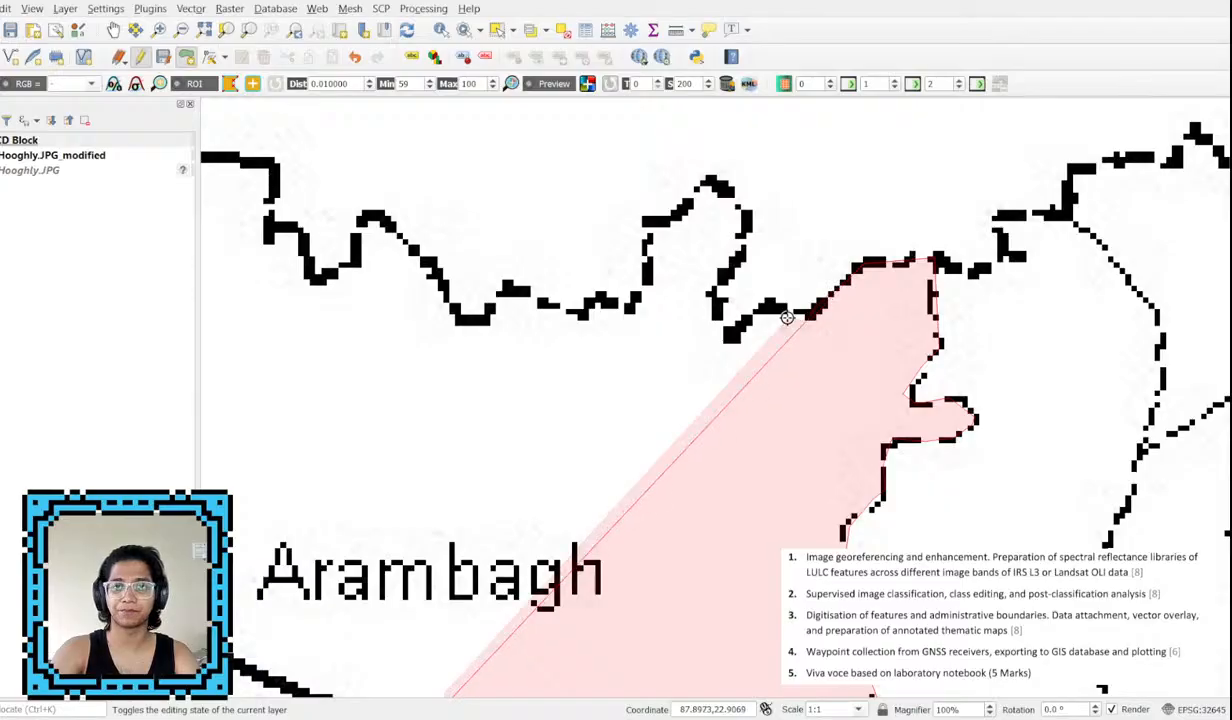
click(766, 315)
click(736, 335)
click(706, 308)
click(744, 246)
click(748, 212)
click(717, 188)
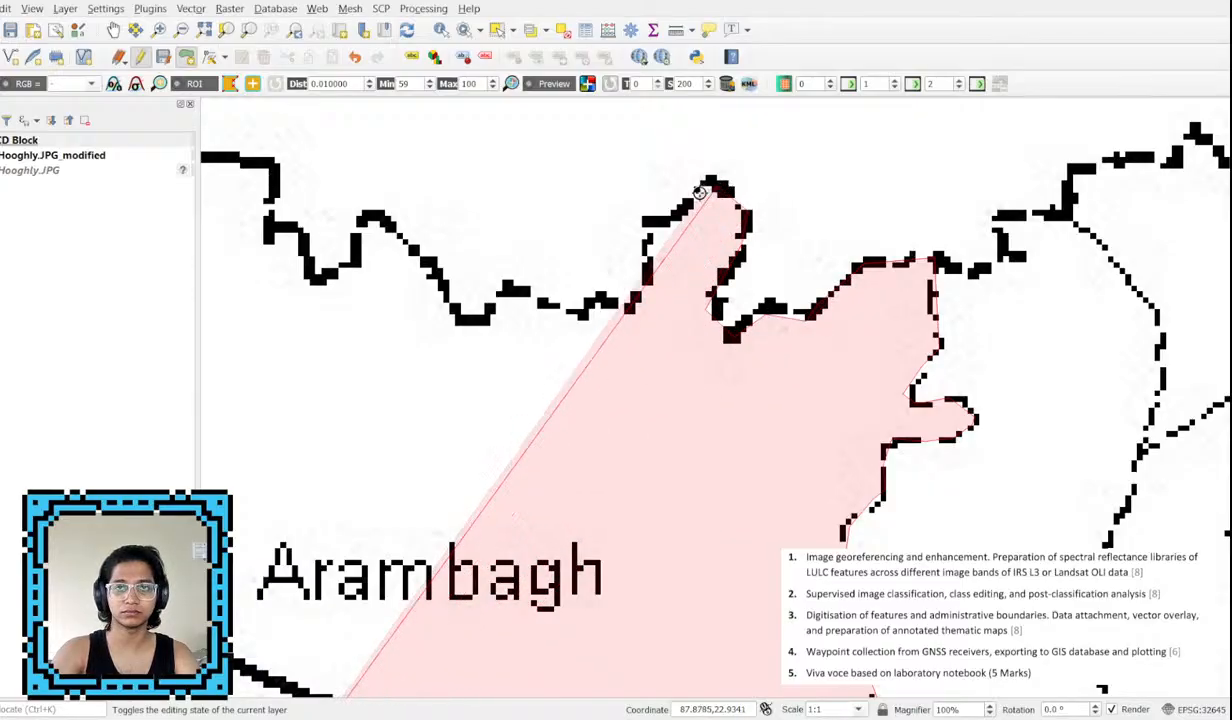
Trace the Arambagh polygon down the tall peak's western side and west along the northern boundary.
click(643, 231)
click(649, 278)
click(627, 299)
click(567, 312)
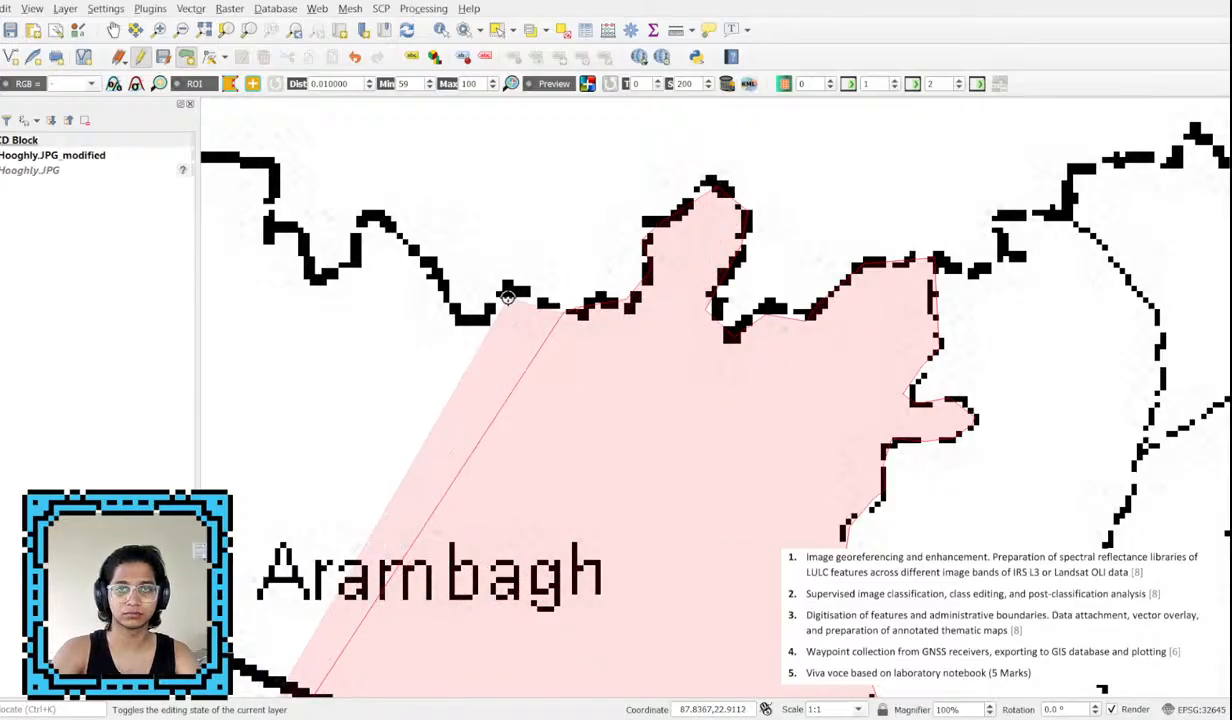
Trace the Arambagh polygon west along the northern boundary, through the dip and over the next small peak.
click(491, 307)
click(458, 320)
click(424, 264)
click(371, 212)
click(352, 238)
key(Left)
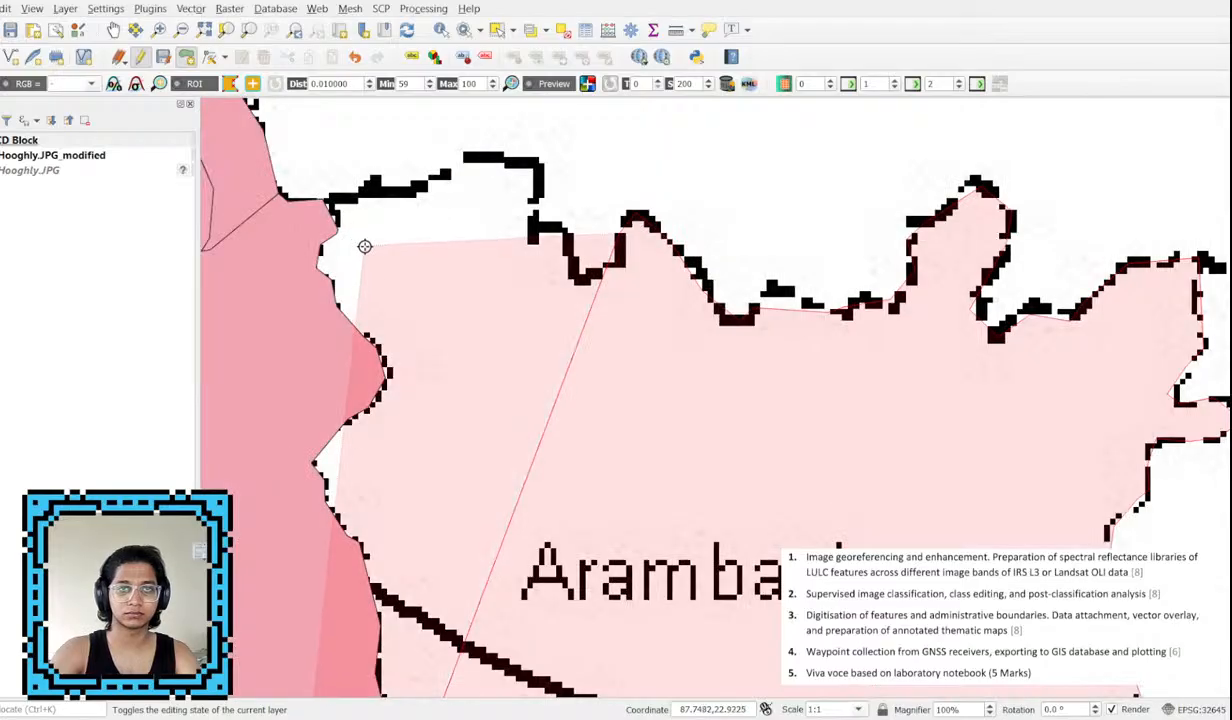
Trace the Arambagh polygon through the next dip, up the short vertical stretch and west to the Goghat I polygon's northeastern corner.
click(579, 276)
click(568, 243)
click(544, 226)
click(538, 181)
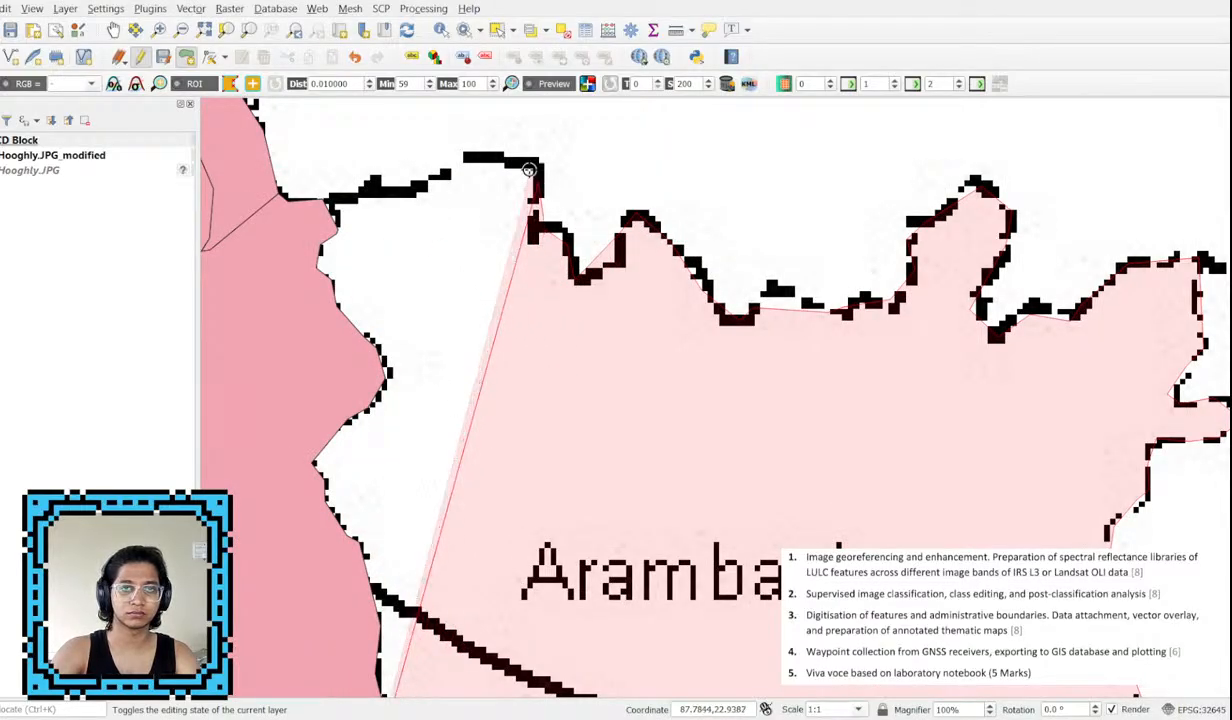
click(522, 166)
click(421, 185)
click(371, 192)
click(338, 198)
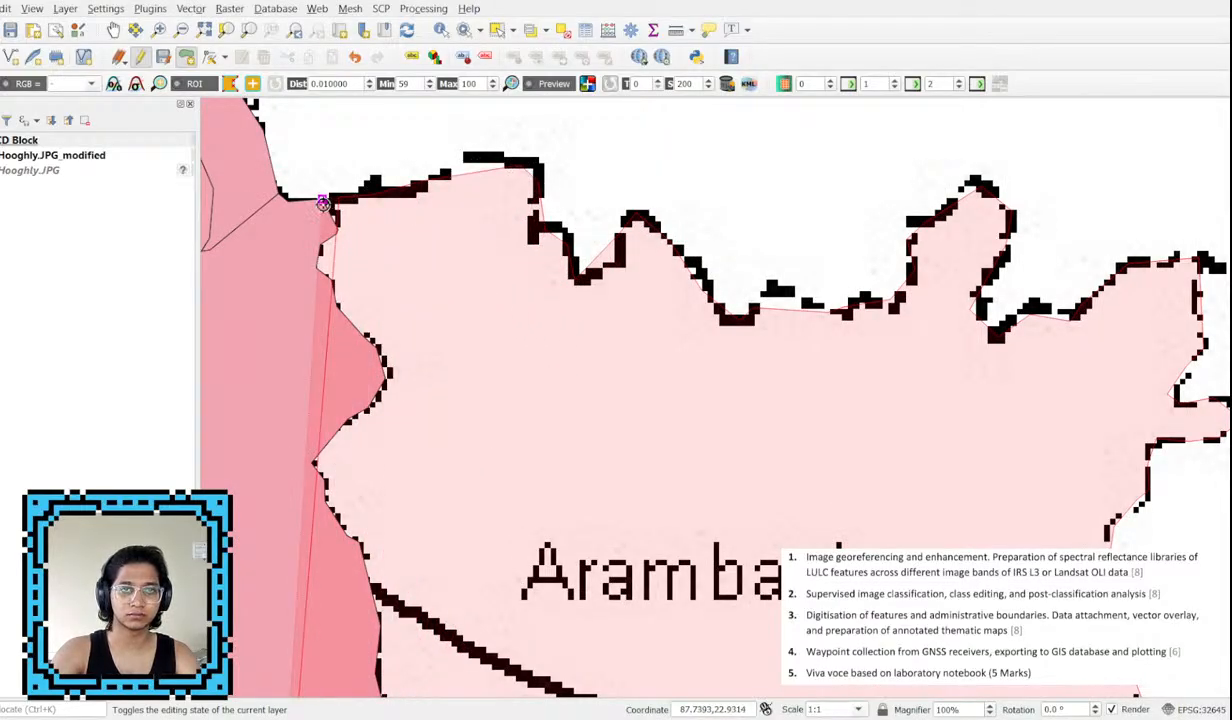
Close the Arambagh polygon with vertices inside the Goghat I polygon down to its southern corner and finish the feature.
scroll(242, 333, down, 3)
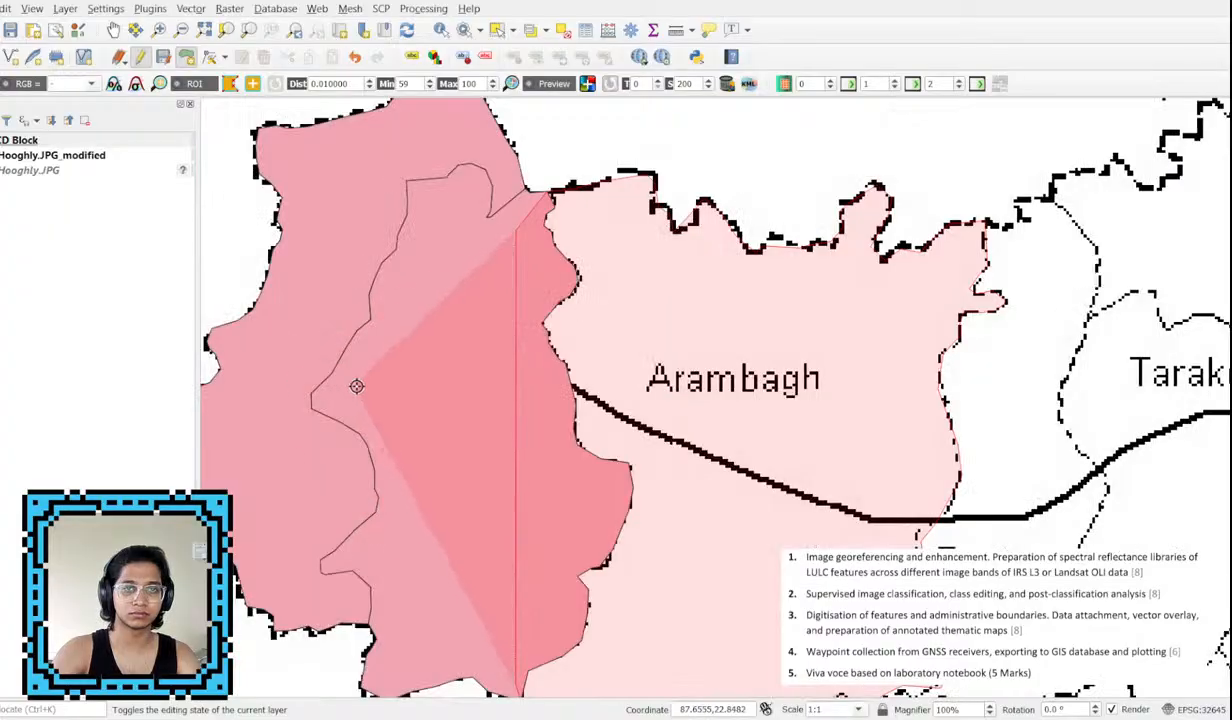
key(Down)
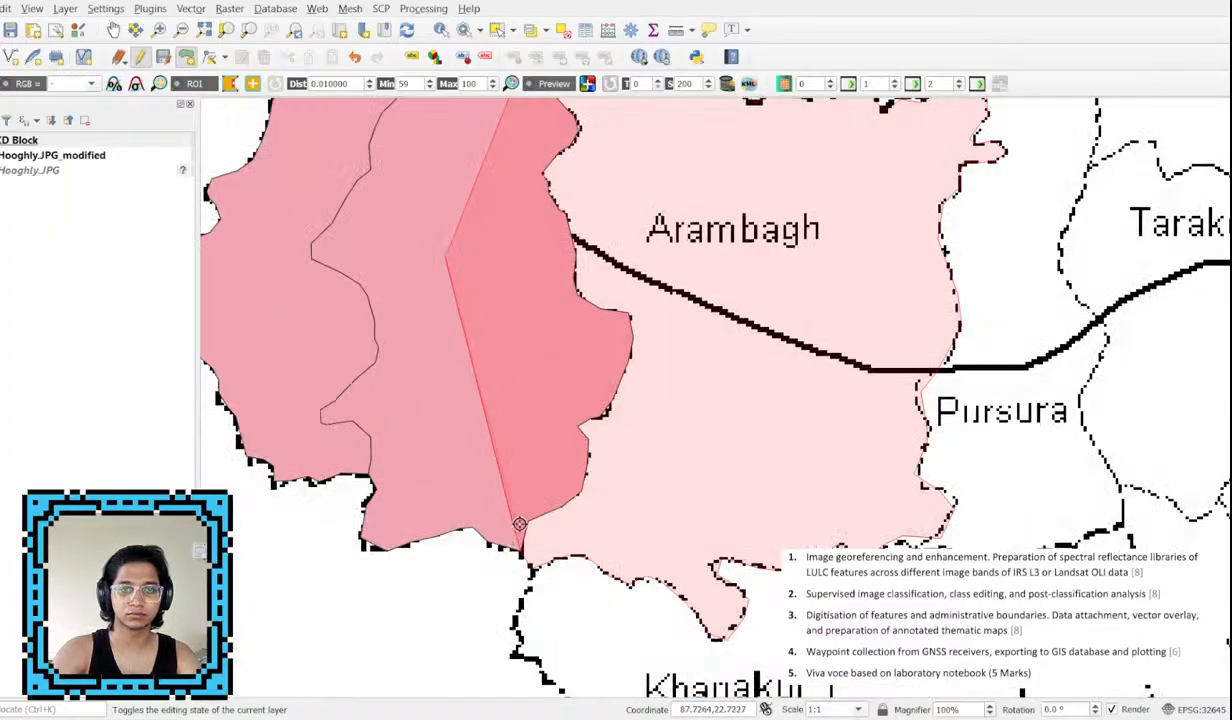
right_click(516, 468)
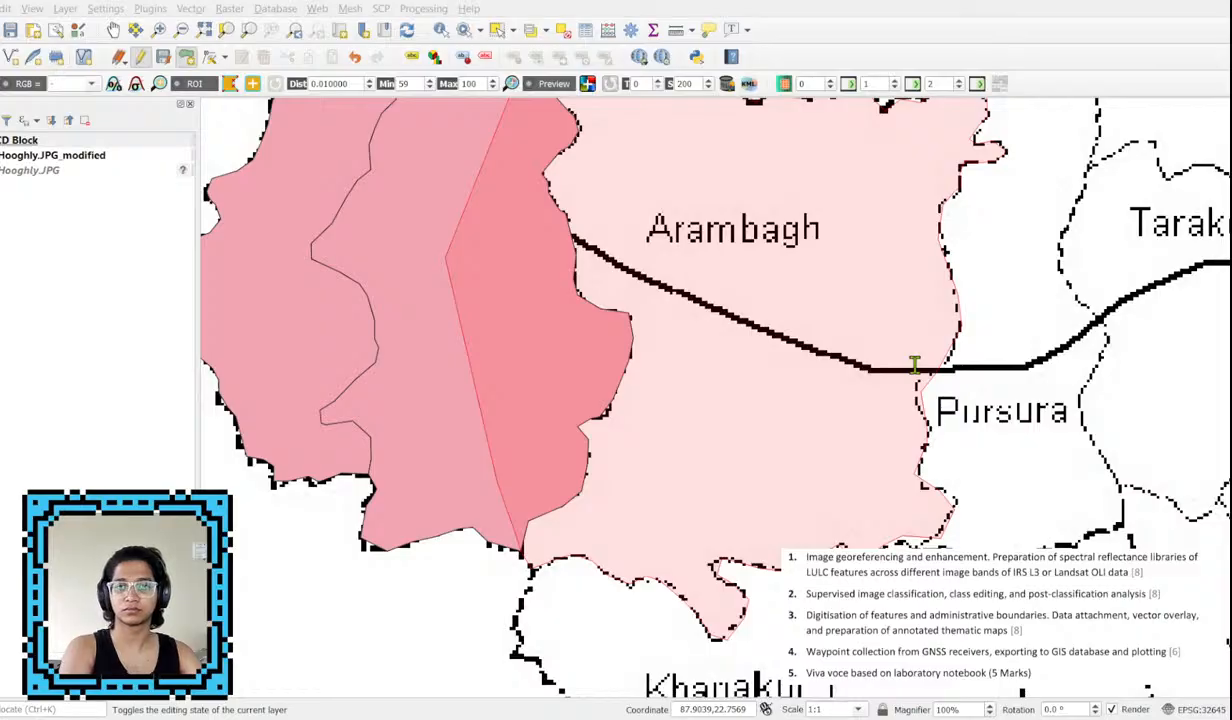
Start the Khanakul I polygon at Arambagh's southwestern corner and trace the upper part of its western boundary southward.
scroll(682, 564, down, 2)
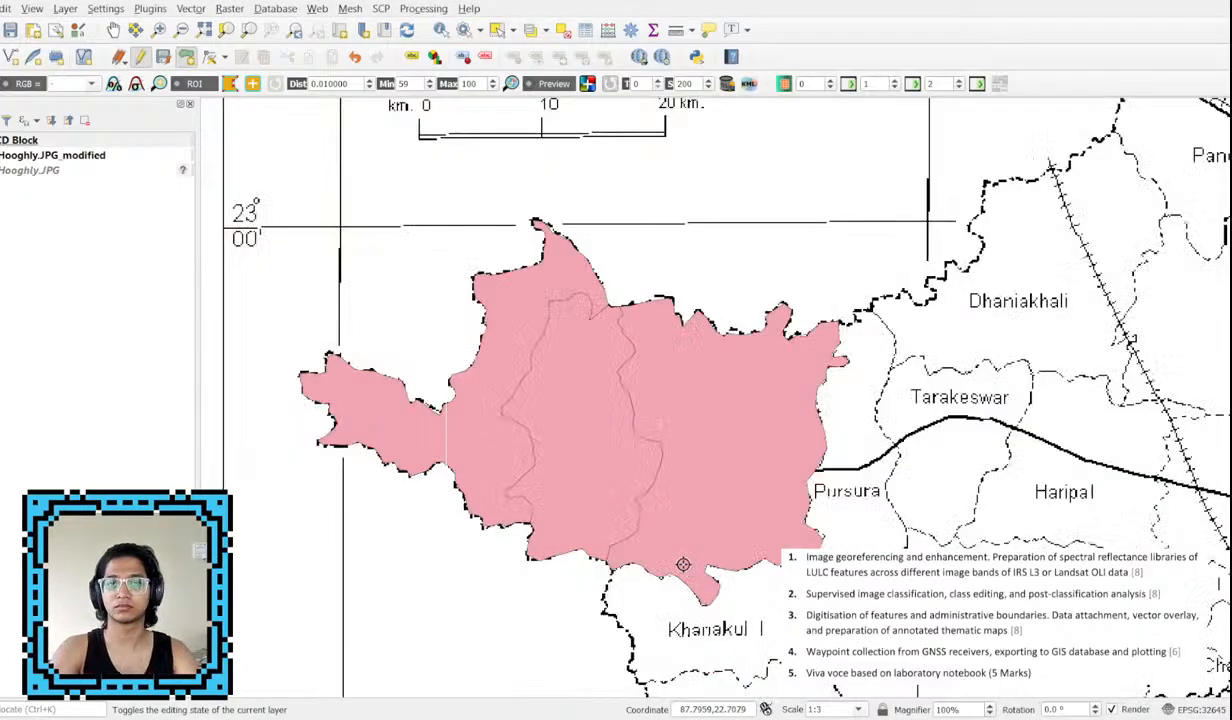
scroll(665, 580, up, 3)
key(Down)
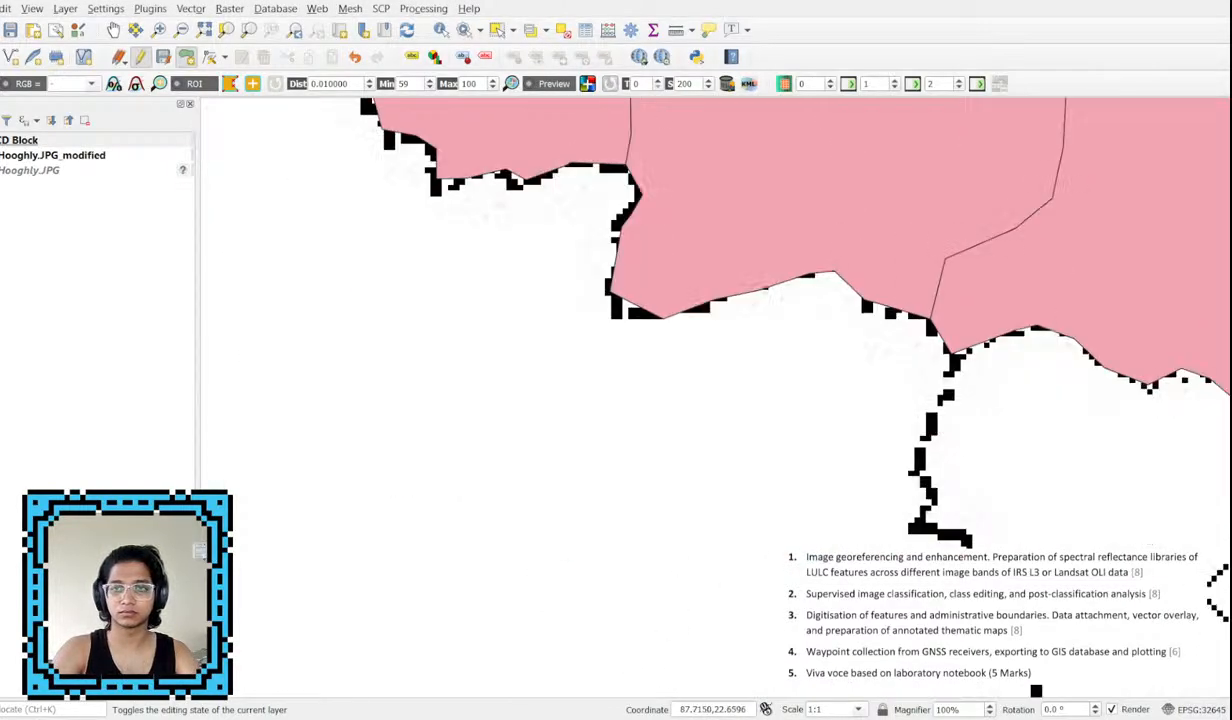
key(Right)
key(Right)
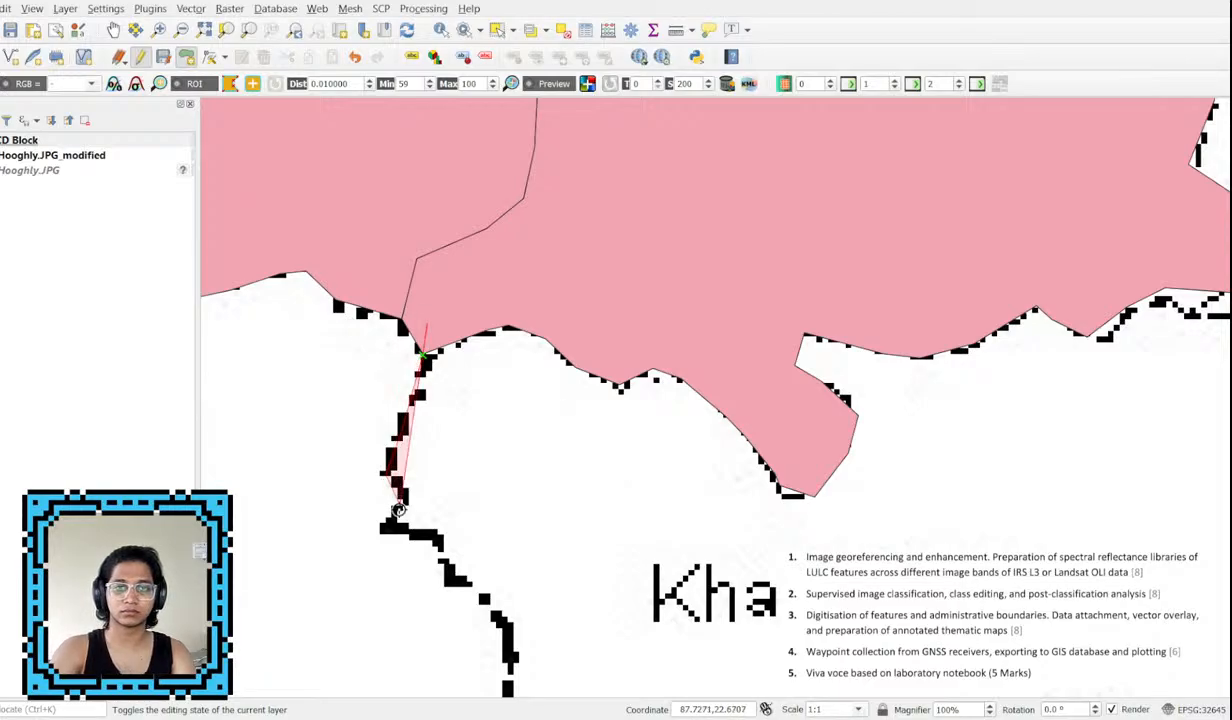
click(400, 538)
key(Down)
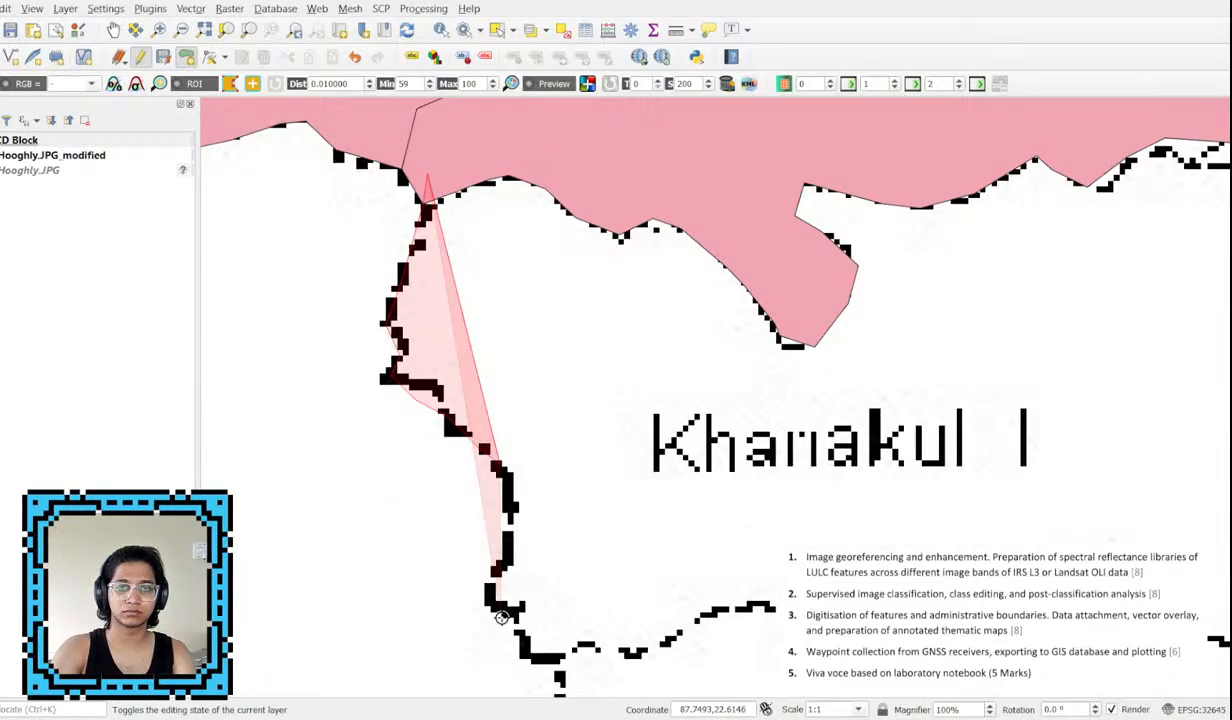
Trace the Khanakul I polygon down to its southwestern corner and onto the start of its southern boundary.
click(503, 556)
click(495, 587)
click(523, 642)
click(556, 661)
click(587, 645)
click(628, 656)
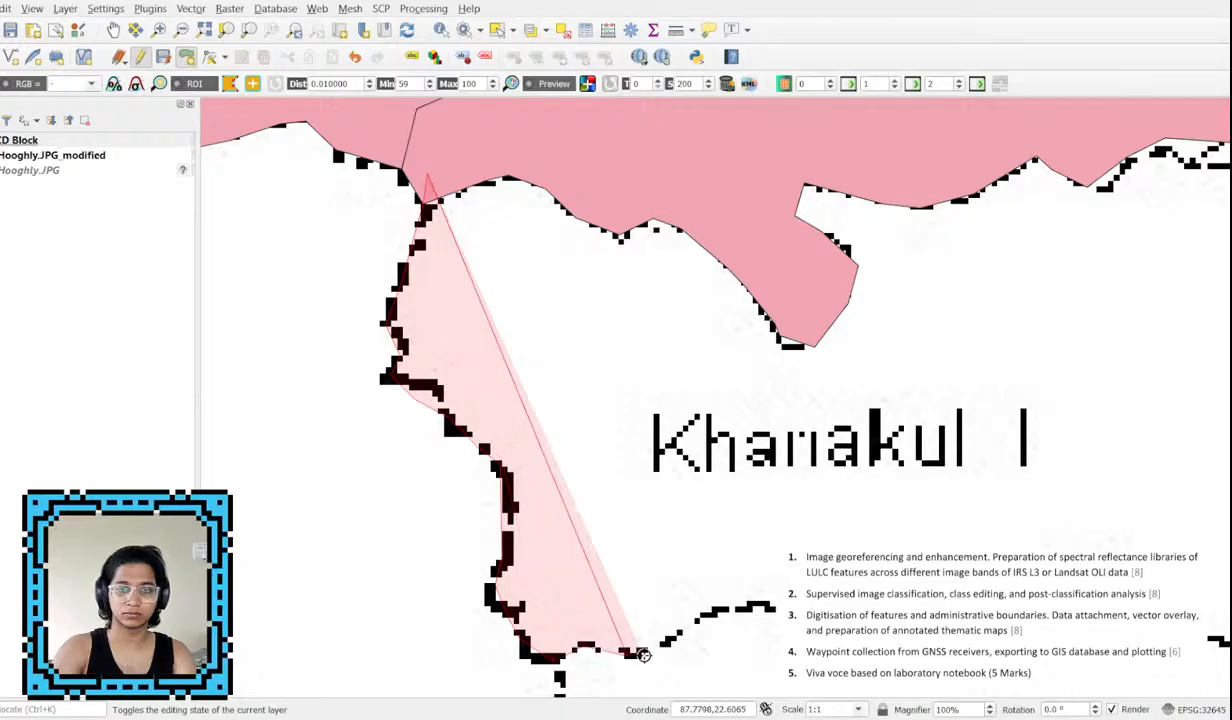
Trace the Khanakul I polygon east along the southern boundary below the Khanakul I label.
click(669, 641)
click(729, 617)
click(843, 615)
click(915, 626)
click(955, 646)
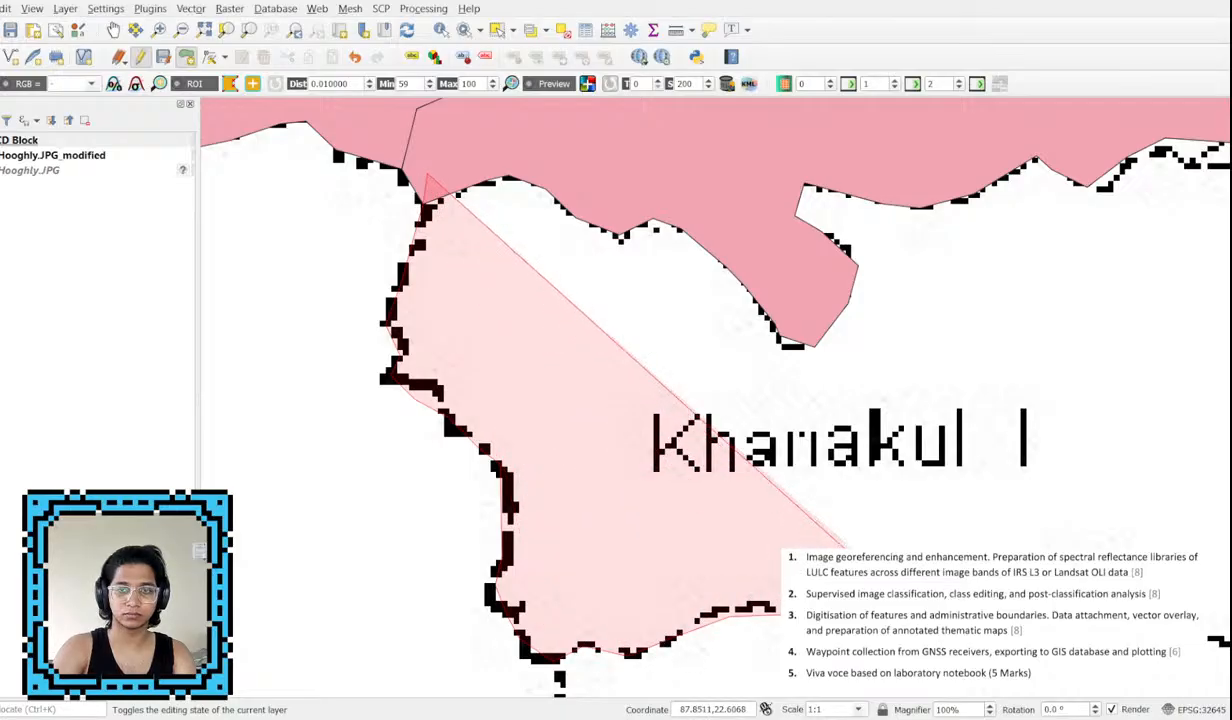
key(Right)
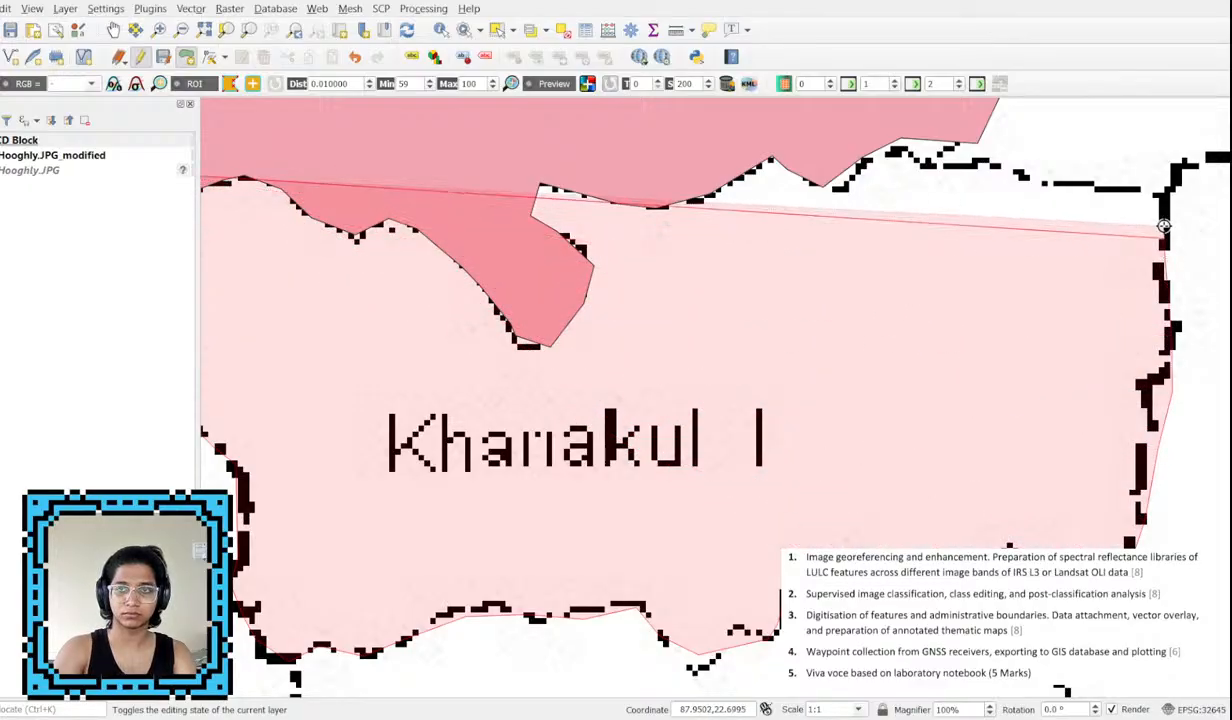
Trace the Khanakul I polygon from its northeastern corner to Arambagh, close it with vertices inside Arambagh and finish the feature.
click(1159, 200)
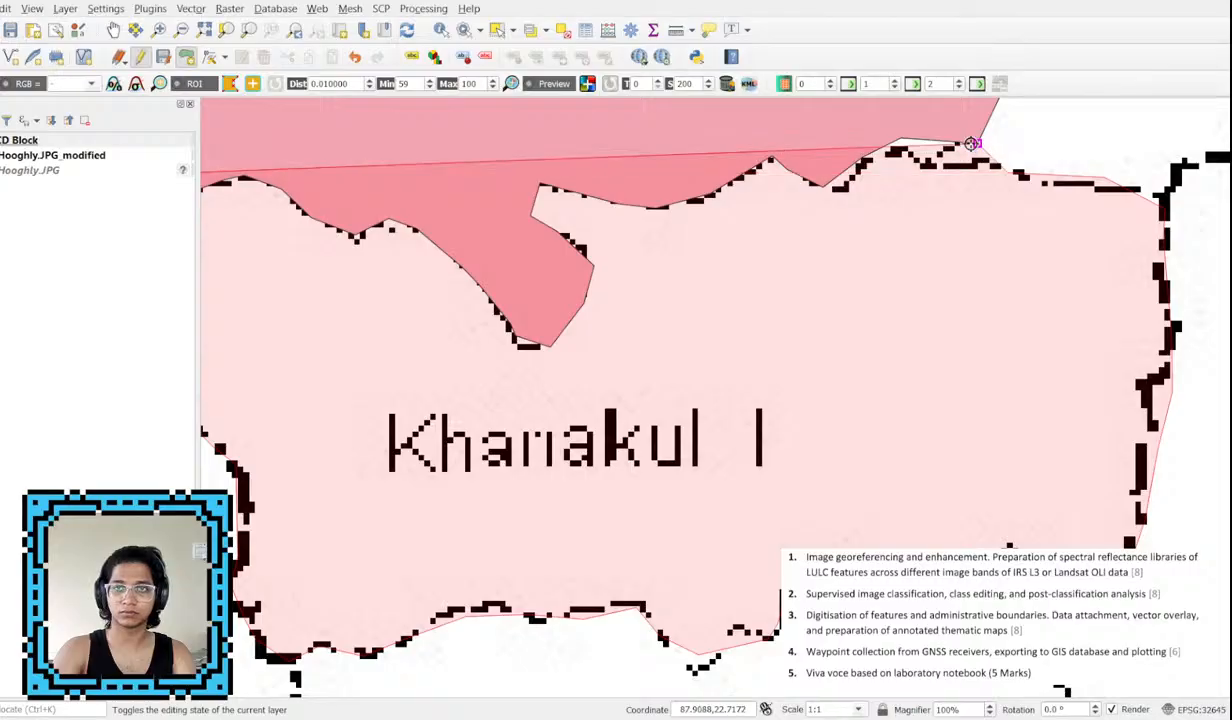
key(Up)
click(643, 236)
key(Left)
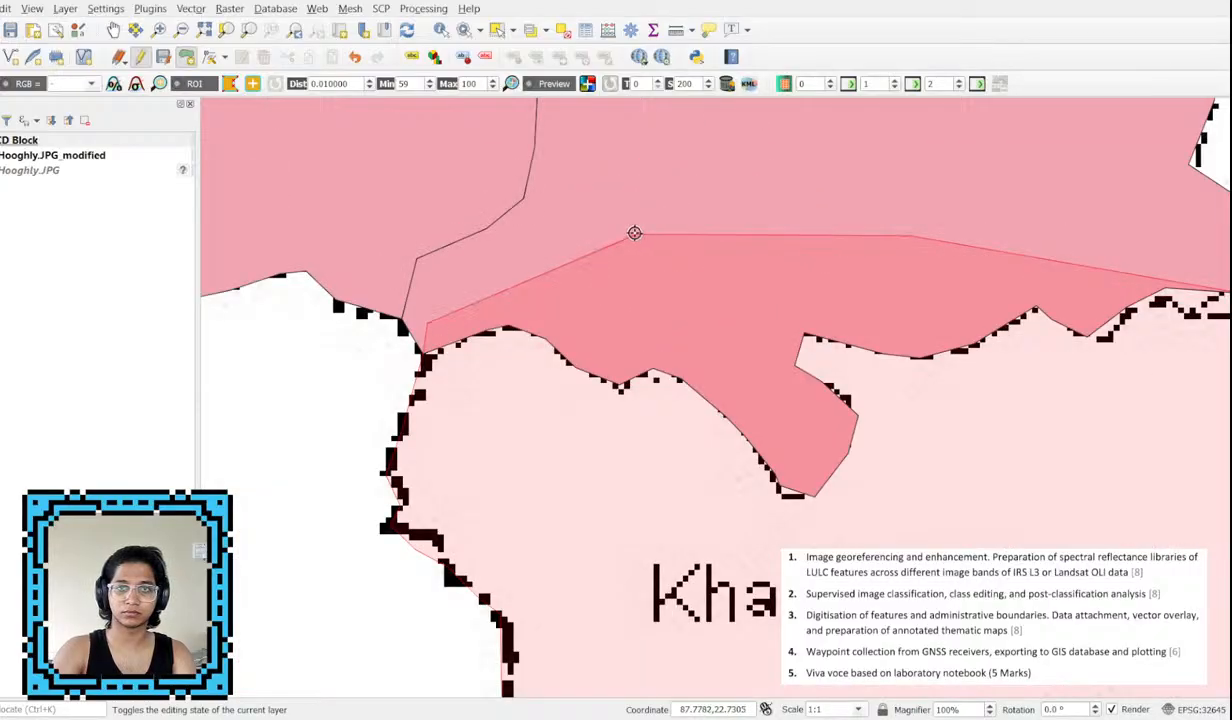
right_click(634, 233)
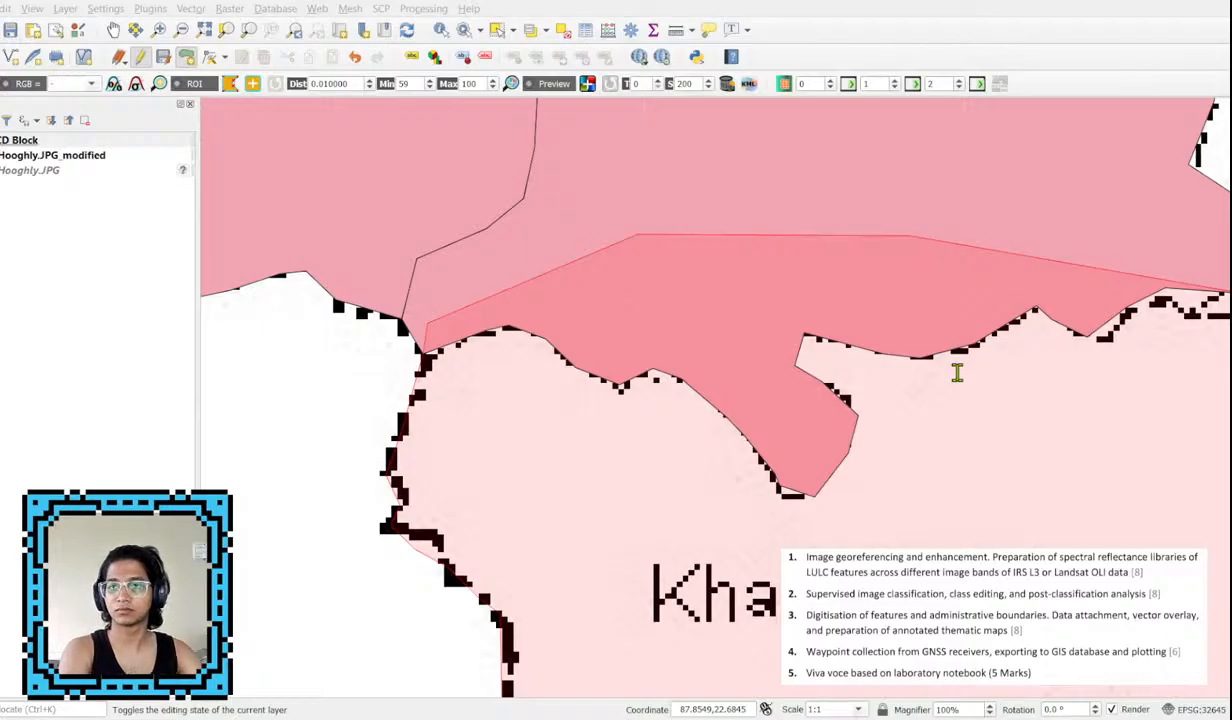
Start the Khanakul II polygon at Khanakul I's southeastern edge and trace its eastern boundary down to the southeastern bulge.
scroll(877, 421, down, 3)
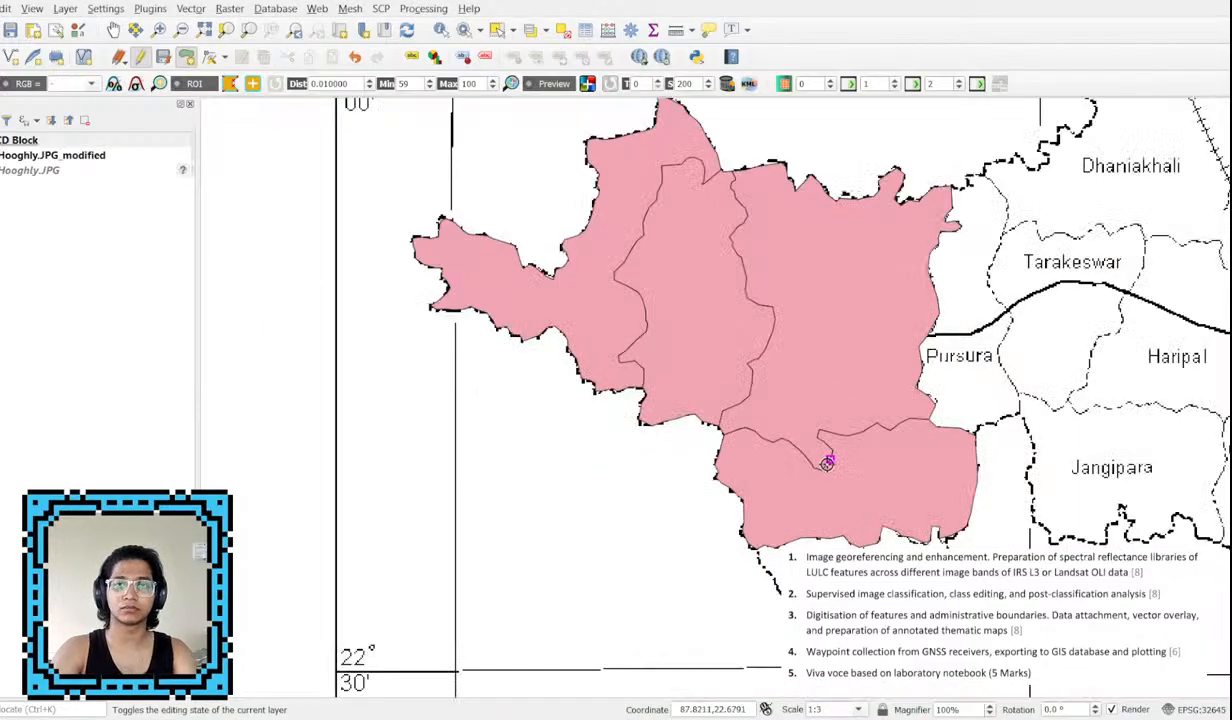
key(Right)
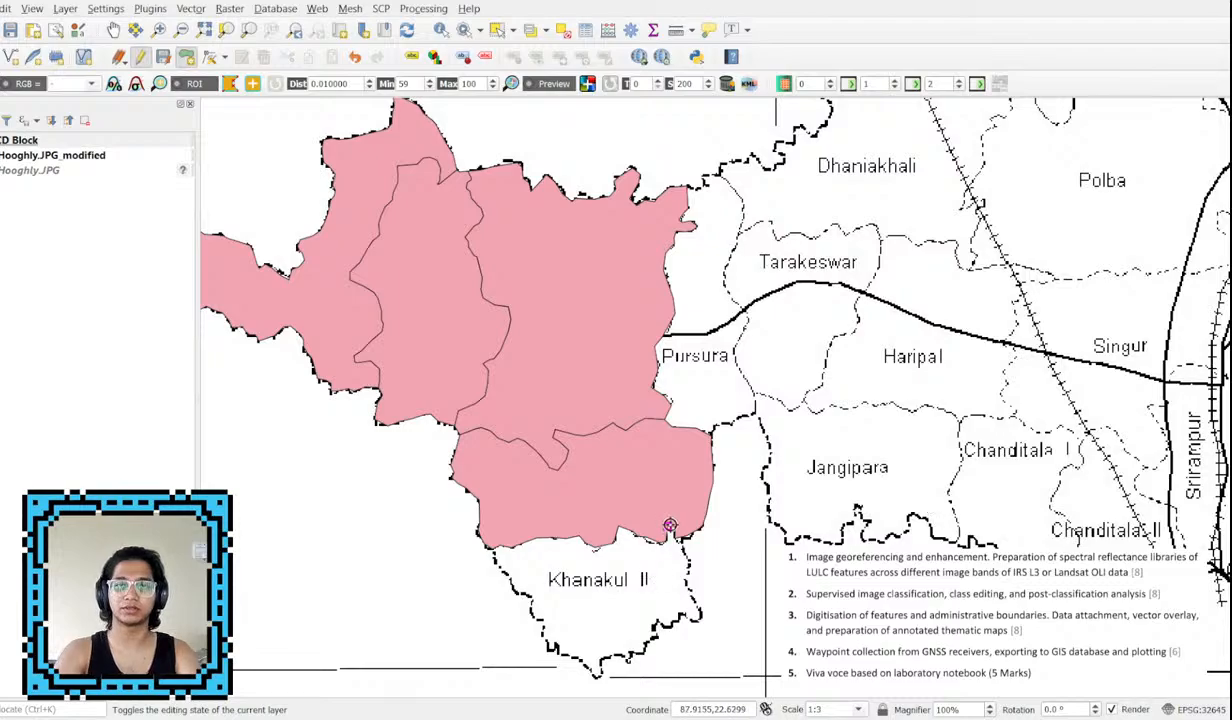
scroll(669, 525, up, 2)
drag(679, 553, 679, 355)
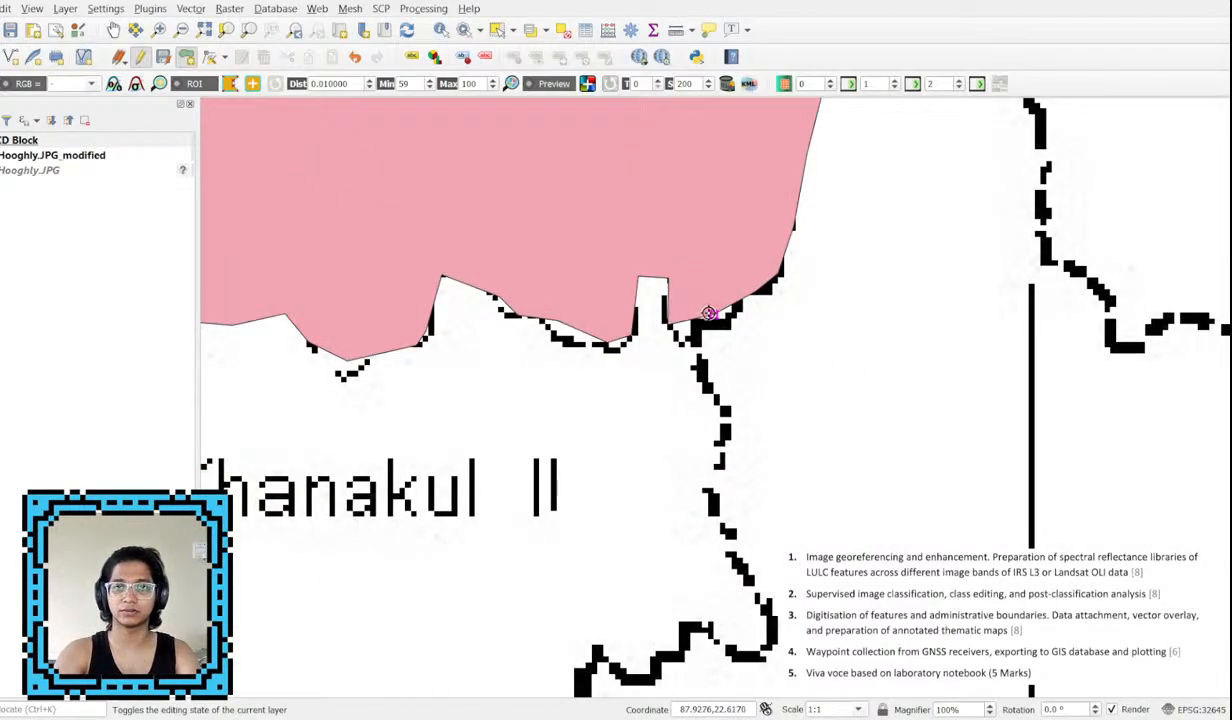
click(716, 385)
click(729, 463)
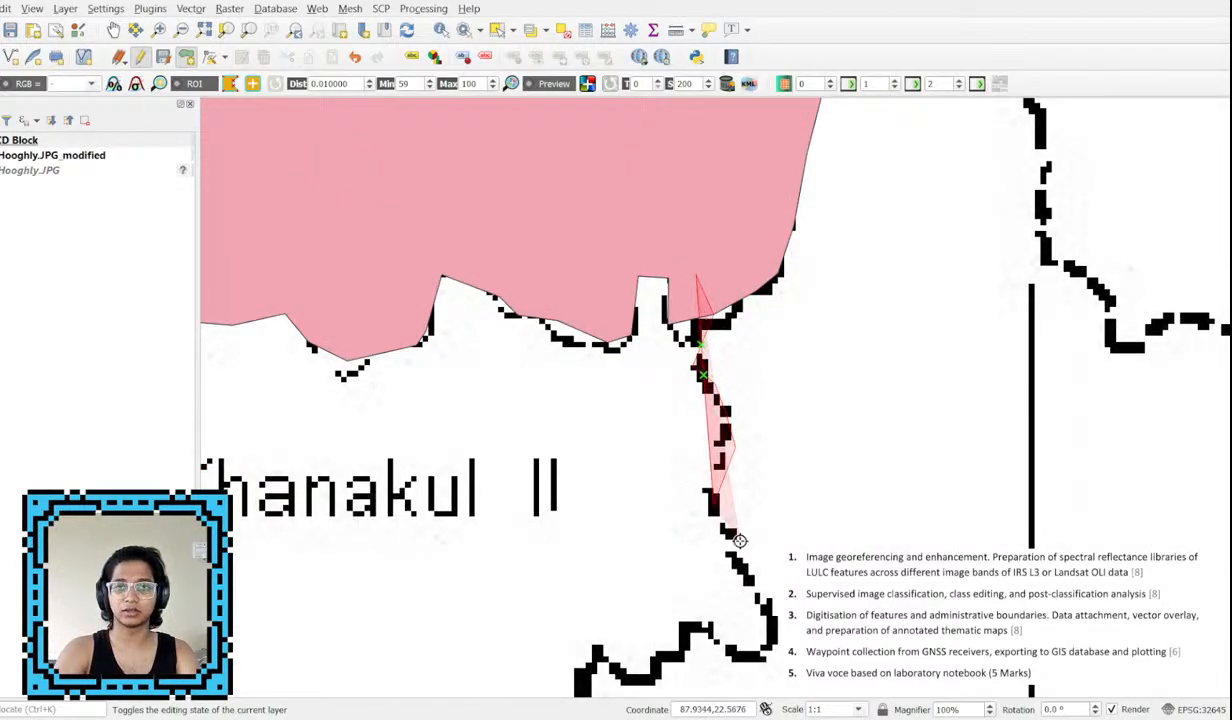
click(744, 553)
key(Down)
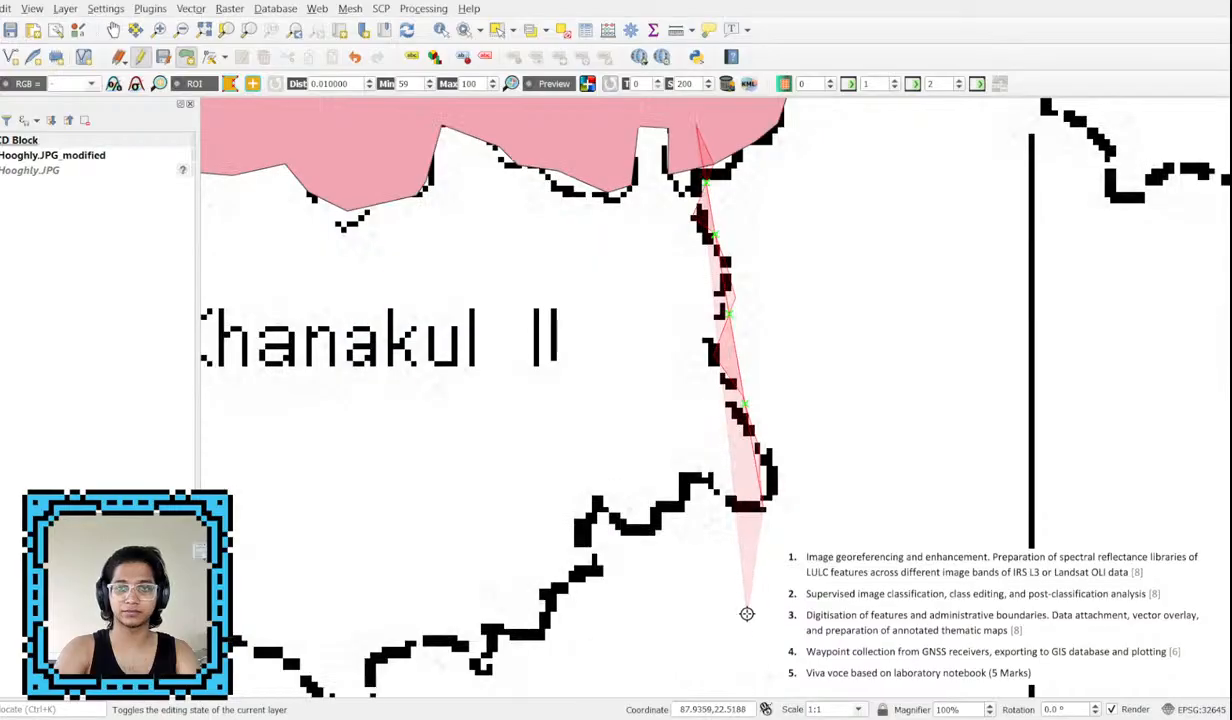
Trace the Khanakul II polygon west from the southeastern bulge over the small hump of the southern boundary.
click(728, 504)
click(712, 485)
click(671, 488)
click(677, 512)
click(631, 531)
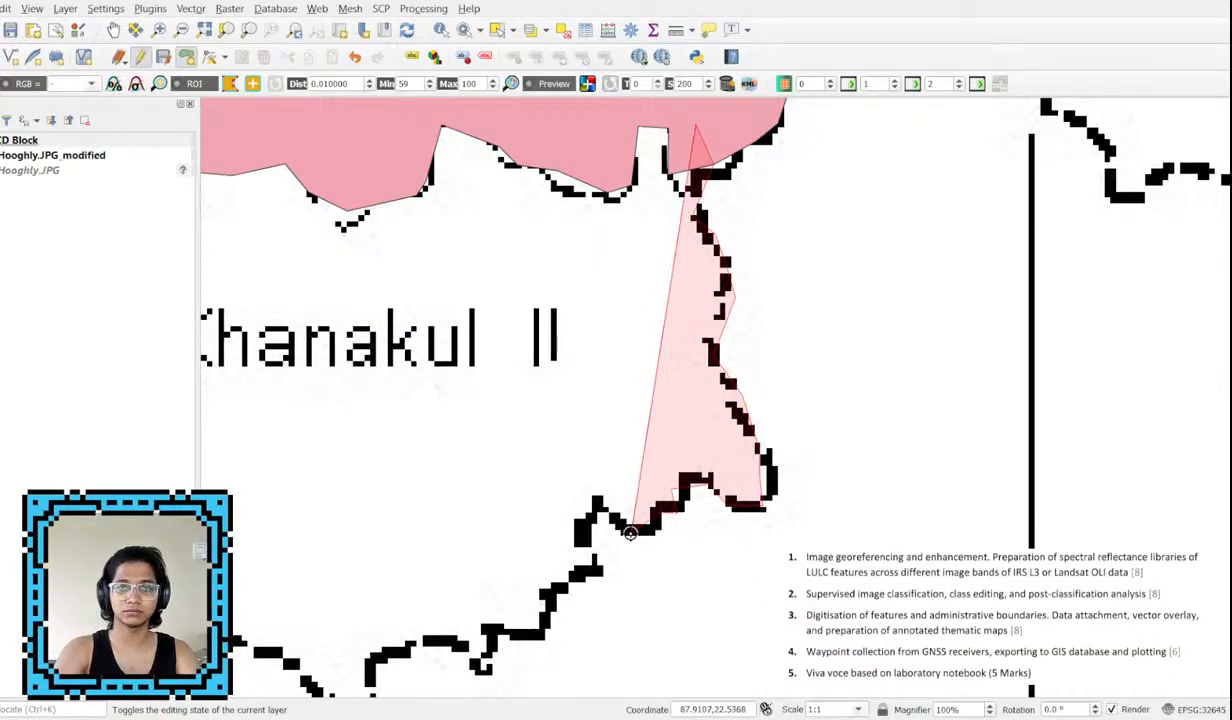
Trace the Khanakul II polygon around the next peak and down the stepped southern boundary southwestward.
click(607, 511)
click(591, 552)
click(577, 592)
click(555, 597)
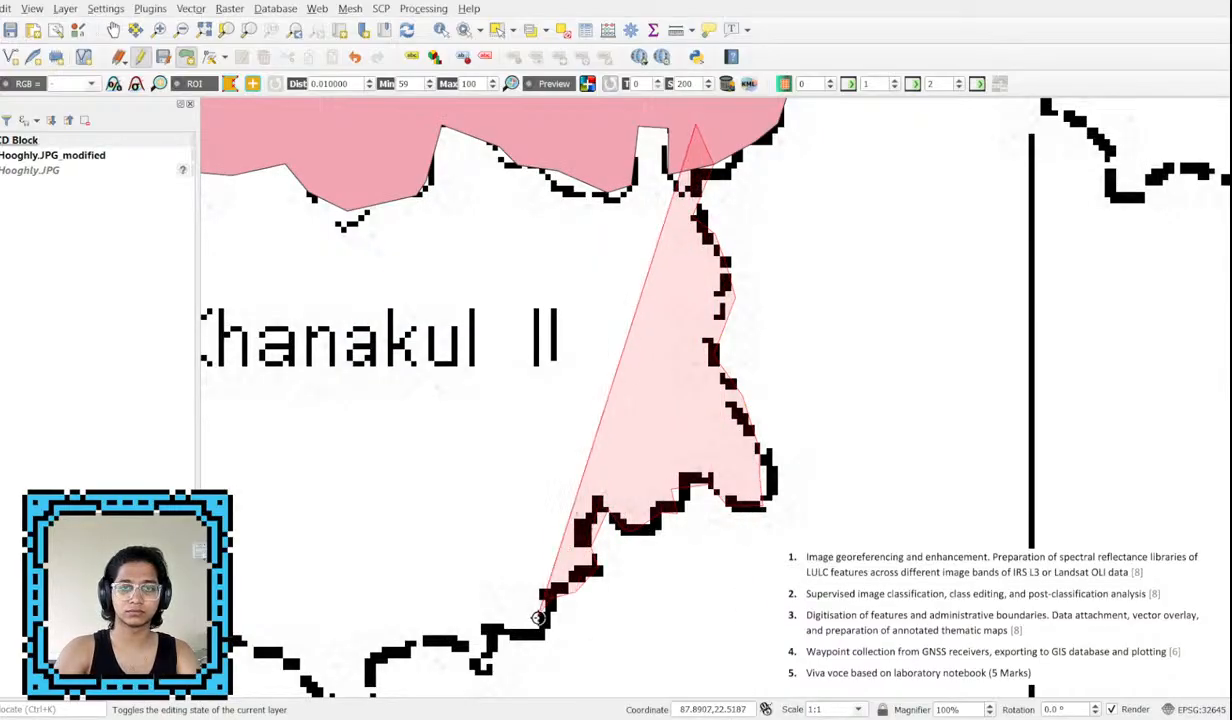
Trace the Khanakul II polygon west along the southern boundary to the bend above its southern tip.
click(543, 621)
click(493, 631)
click(465, 645)
click(420, 648)
click(371, 665)
key(Down)
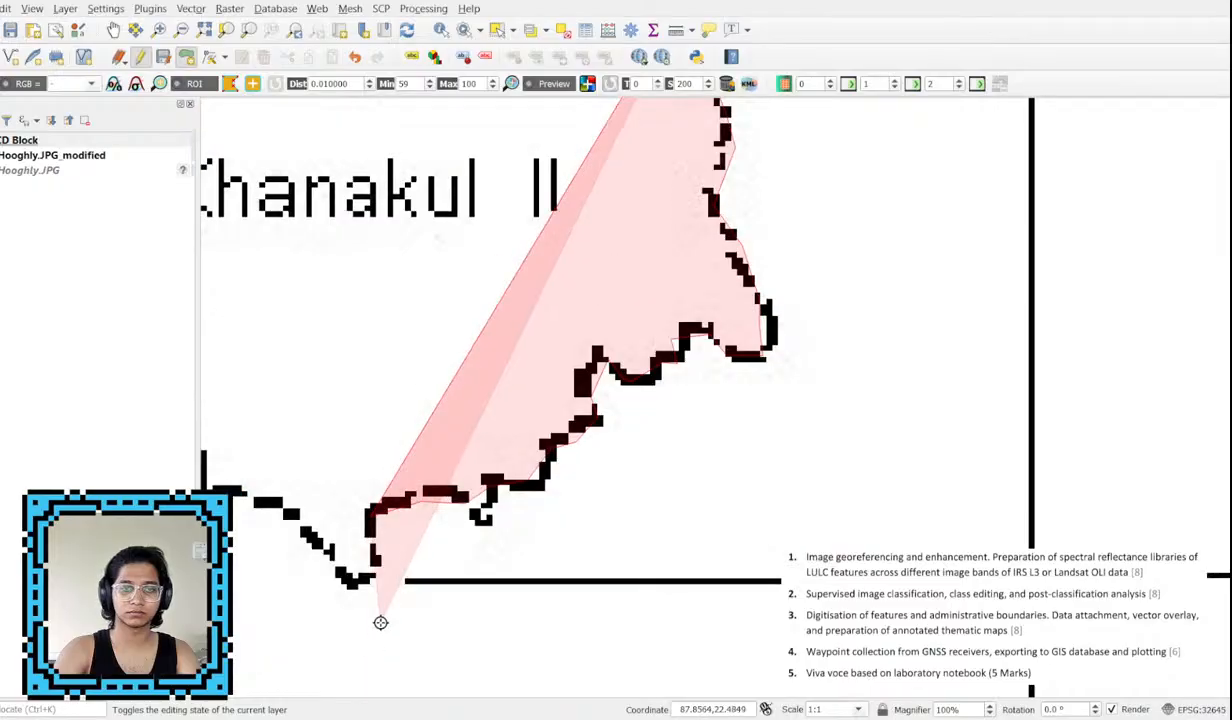
click(353, 584)
click(266, 518)
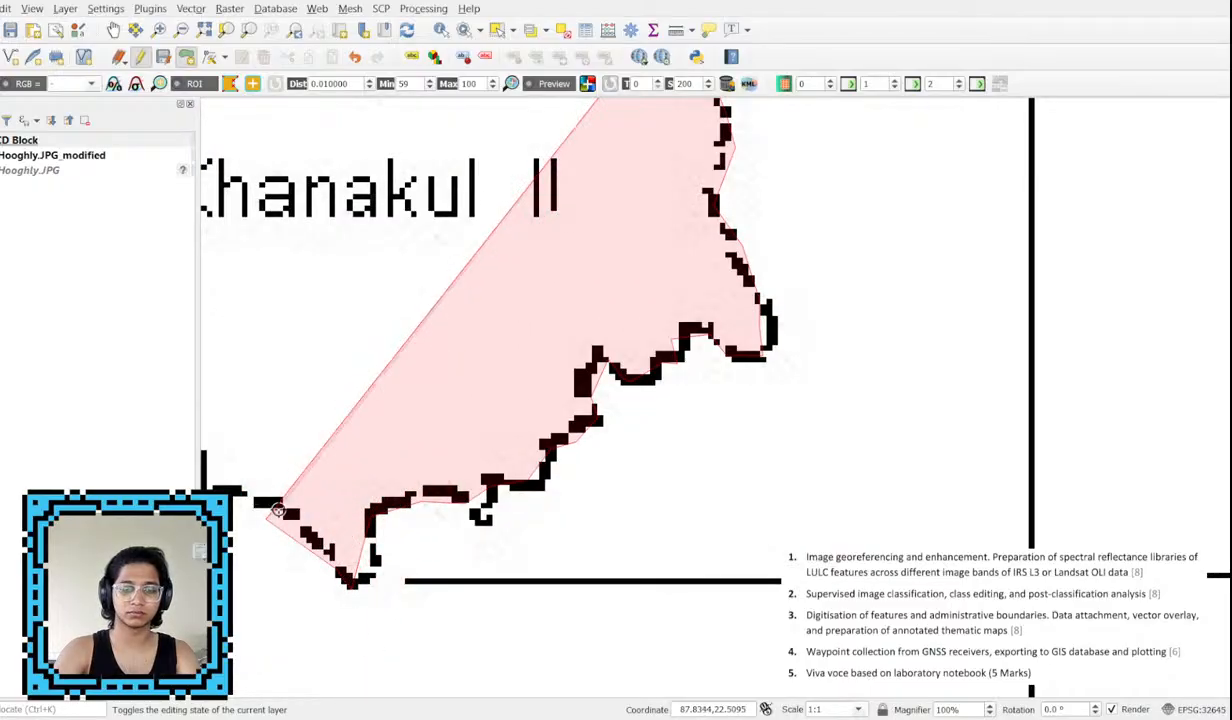
key(BackSpace)
key(BackSpace)
Trace the Khanakul II polygon closely around its southern tip and up the boundary to the northwest.
click(368, 512)
click(368, 567)
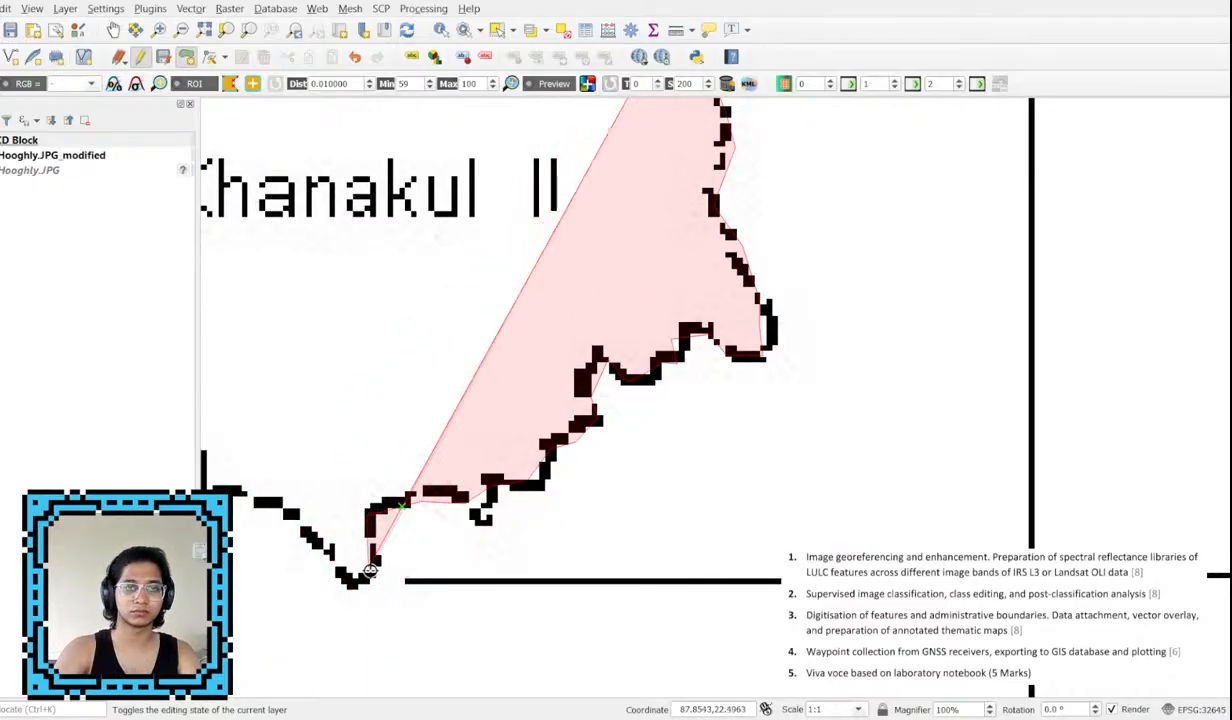
click(348, 575)
click(287, 515)
click(254, 496)
key(Left)
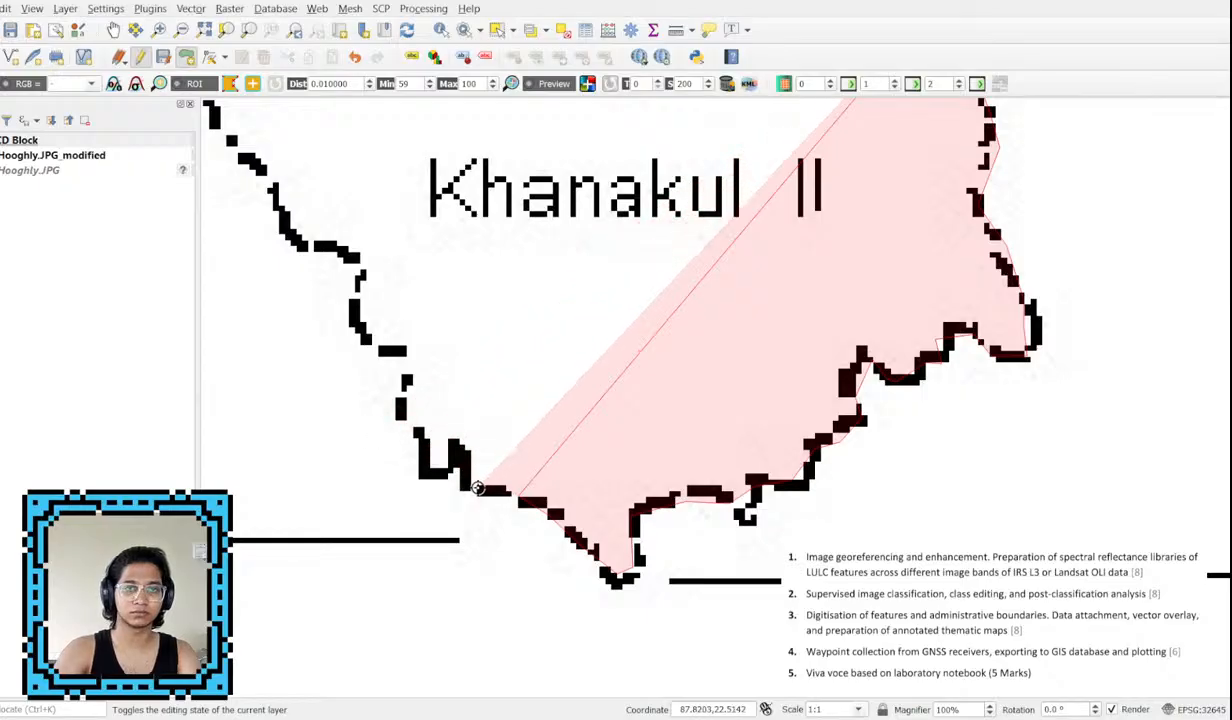
Trace the Khanakul II polygon around the small notch in the southwestern boundary.
click(478, 487)
click(456, 451)
click(433, 473)
click(430, 433)
click(400, 403)
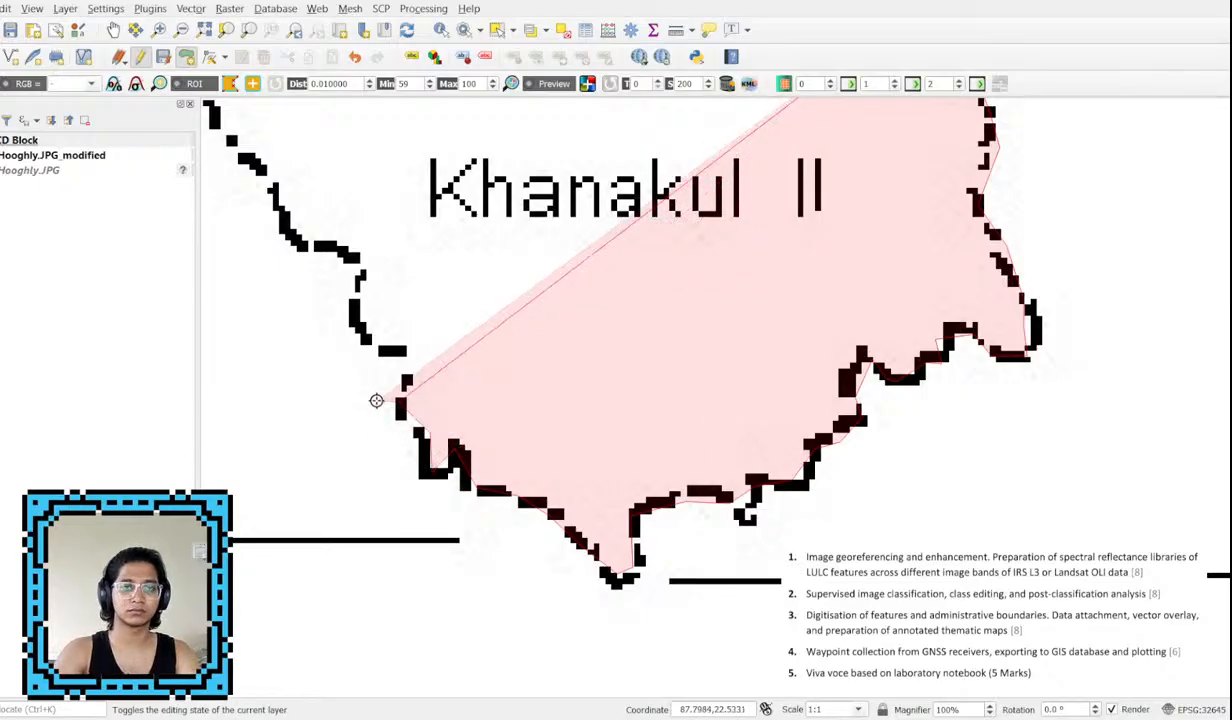
Trace the Khanakul II polygon up the stepped western boundary to just southwest of the Khanakul II label.
click(402, 382)
click(387, 350)
click(366, 339)
click(361, 297)
click(290, 236)
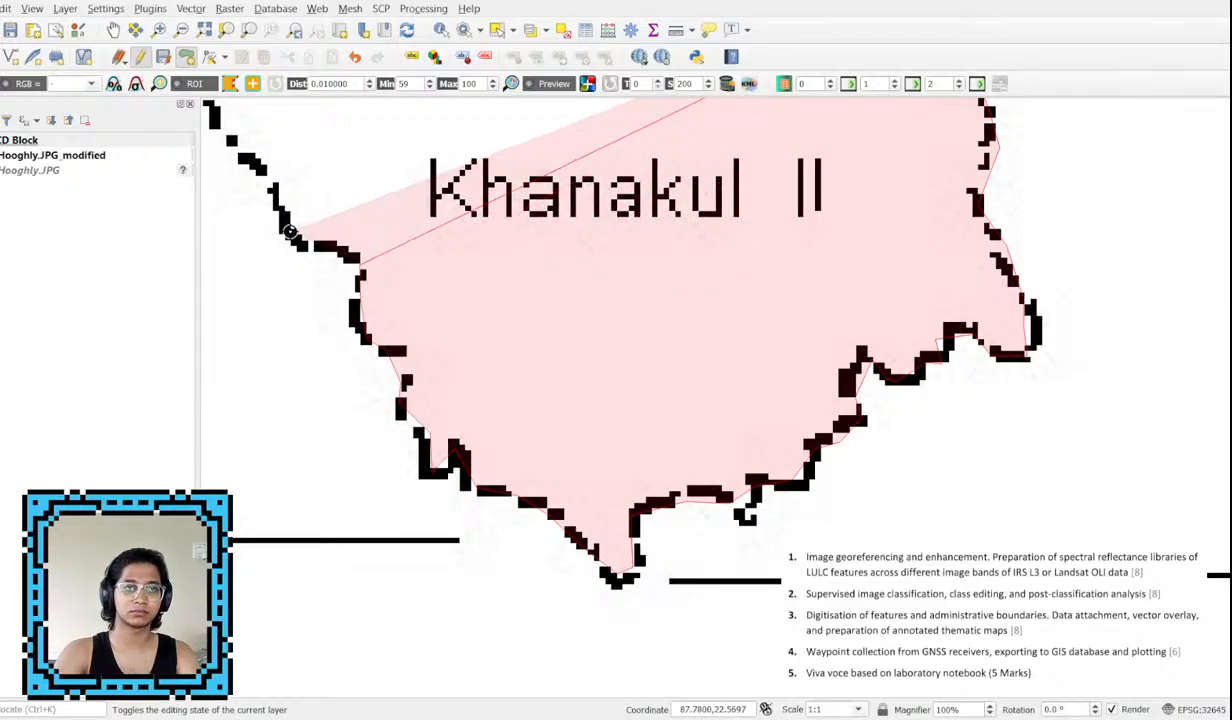
Trace the Khanakul II polygon up the rest of the western boundary to Khanakul I's southwestern corner.
click(275, 196)
key(Up)
key(Up)
key(Left)
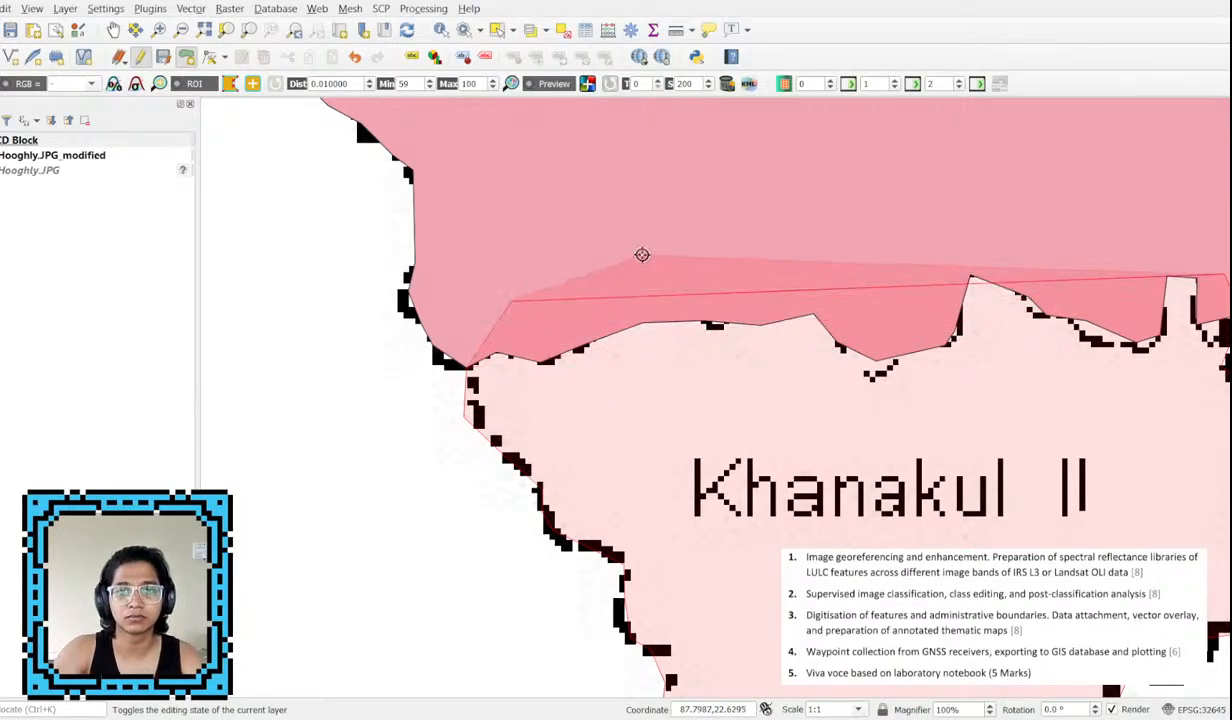
Close the Khanakul II polygon eastward with vertices inside Khanakul I, finish it and save the feature.
key(Right)
key(Up)
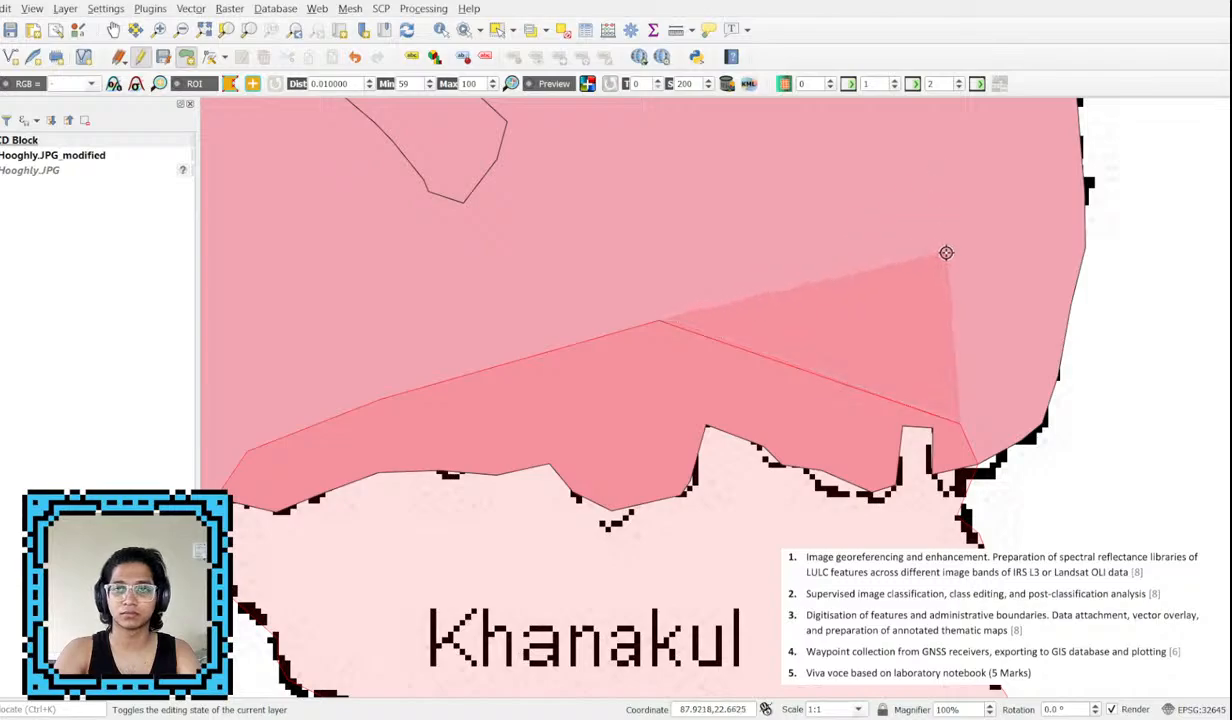
click(946, 253)
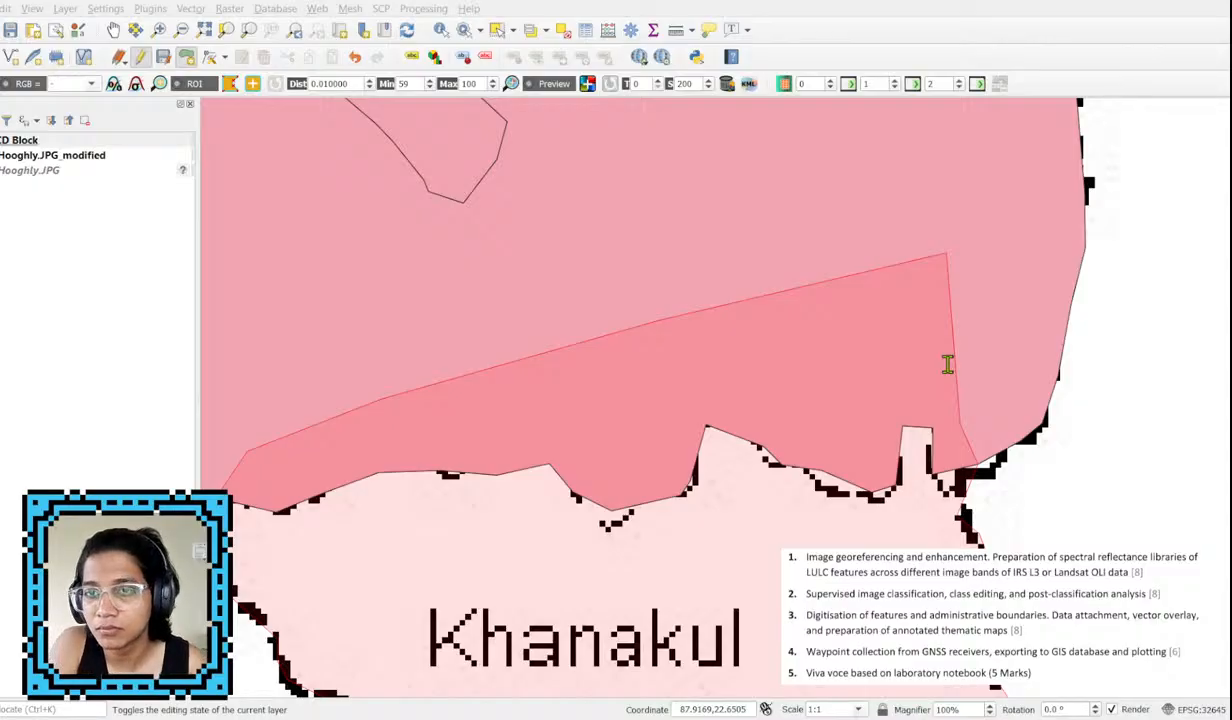
key(Return)
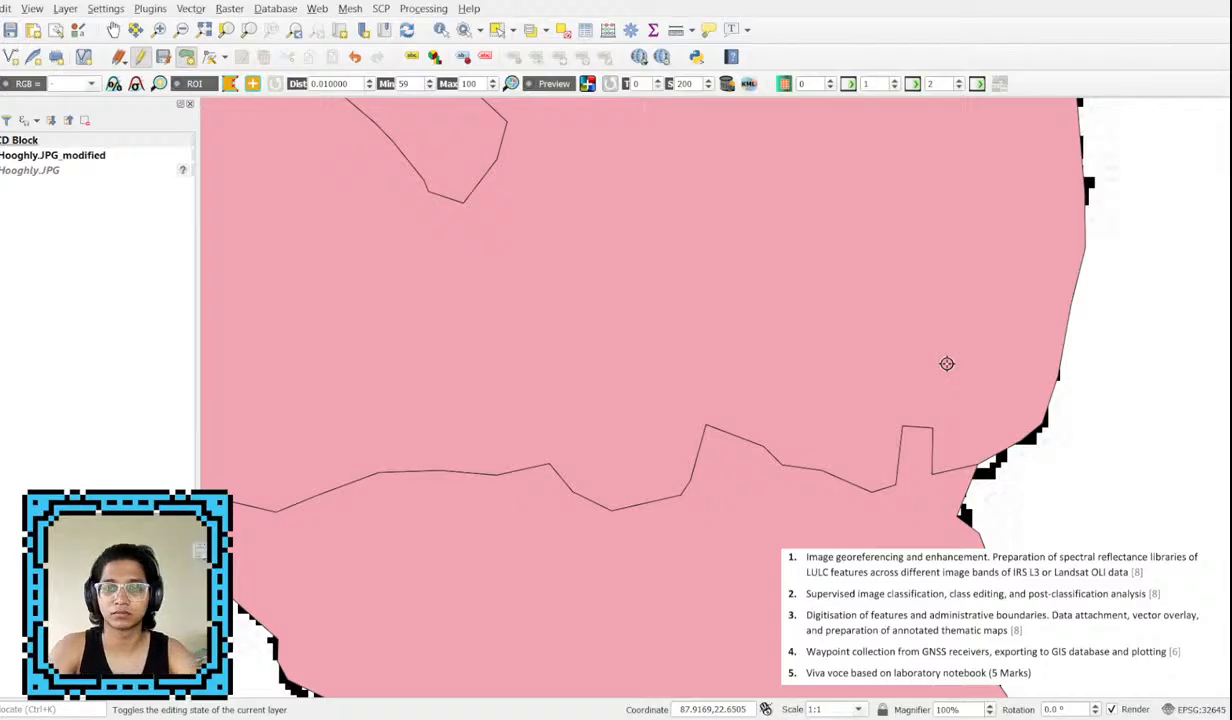
Start the Pursura polygon at Khanakul I's northeastern corner and trace its southeastern boundary northeast to the three-way boundary junction.
scroll(947, 363, down, 2)
scroll(997, 318, up, 2)
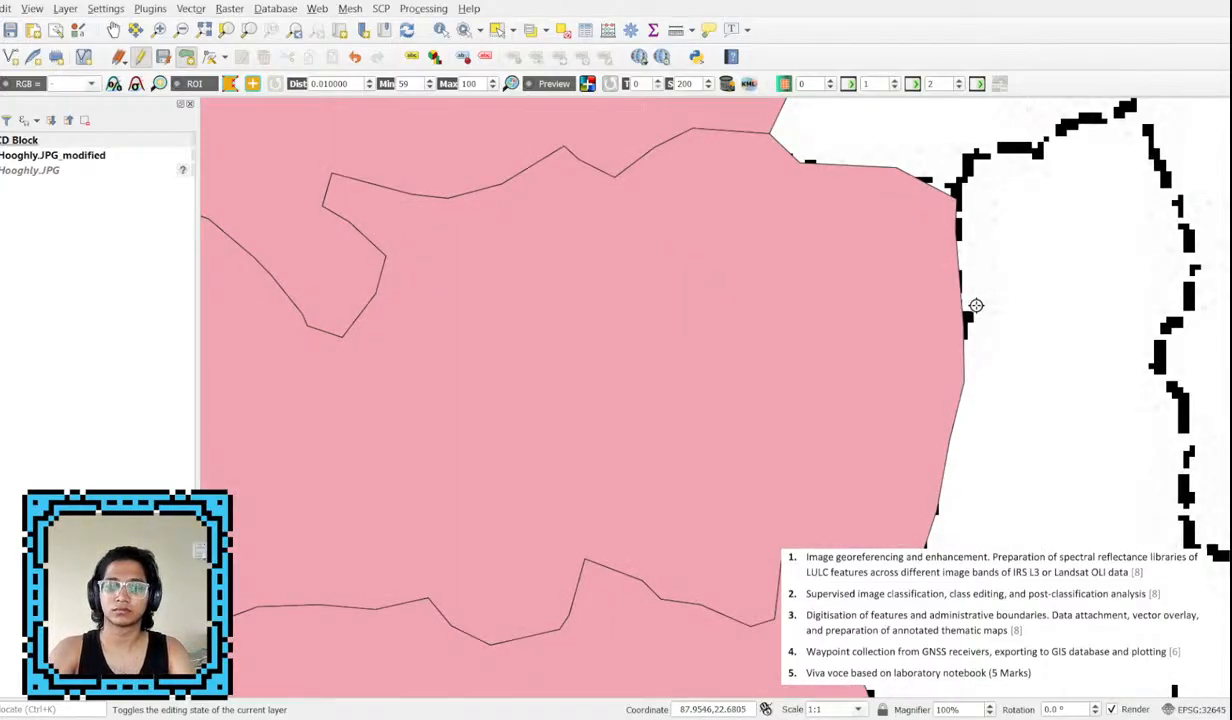
key(Up)
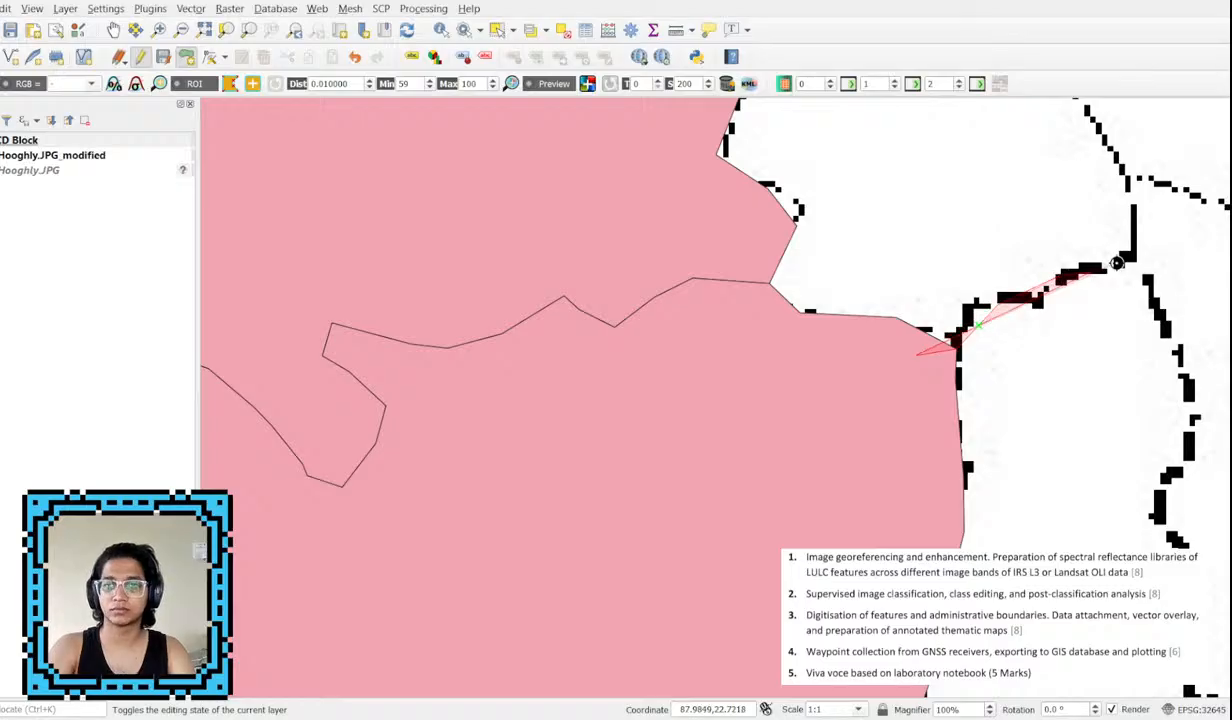
click(1087, 271)
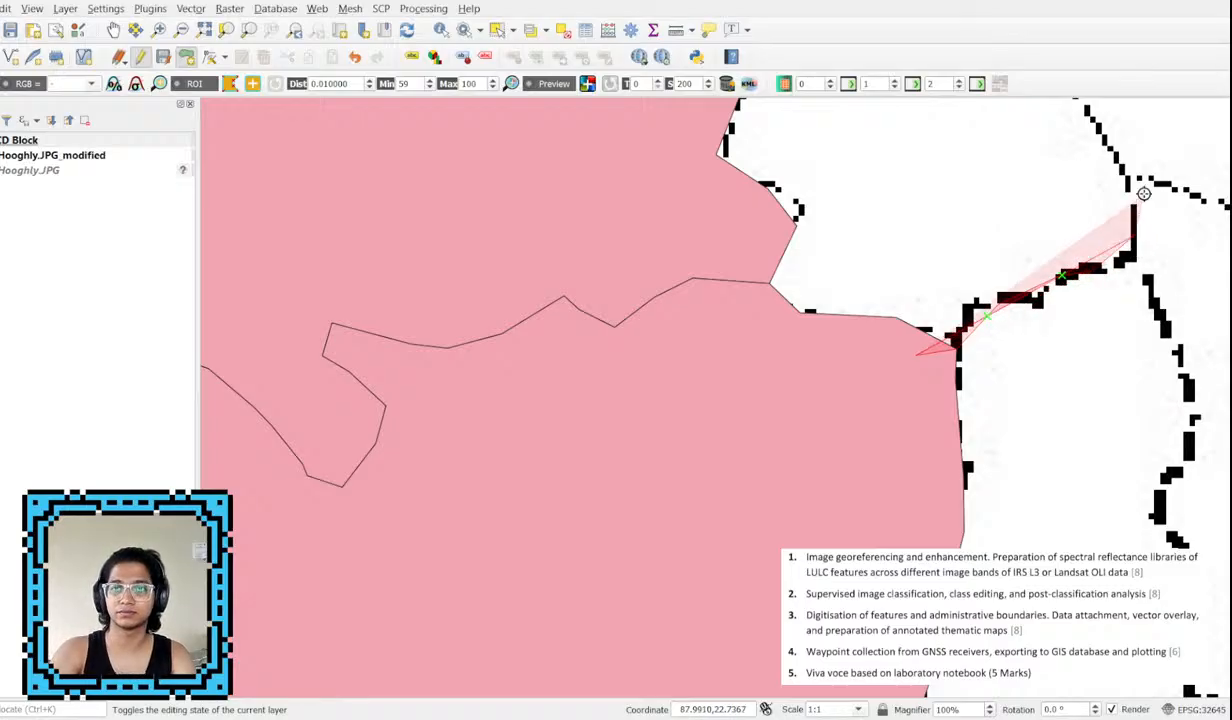
key(Up)
Trace the Pursura polygon up its eastern boundary, past the Pursura label and the road crossing, to Tarakeswar's northwestern corner.
click(1047, 152)
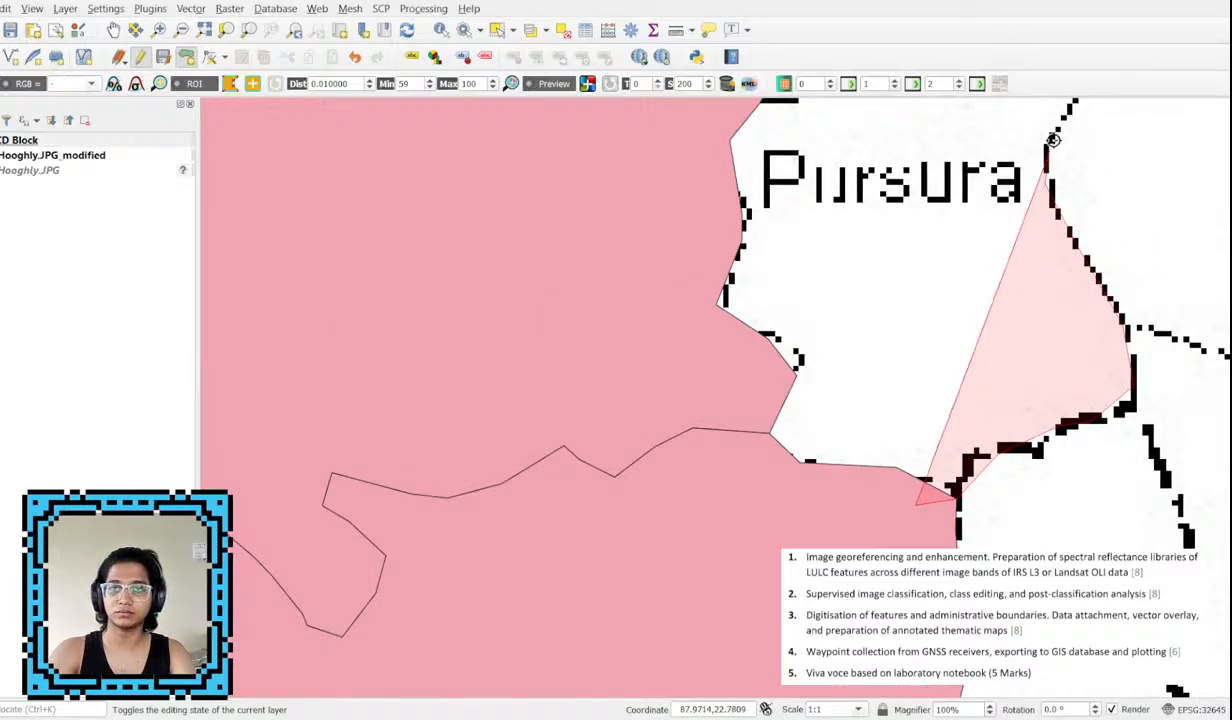
key(Up)
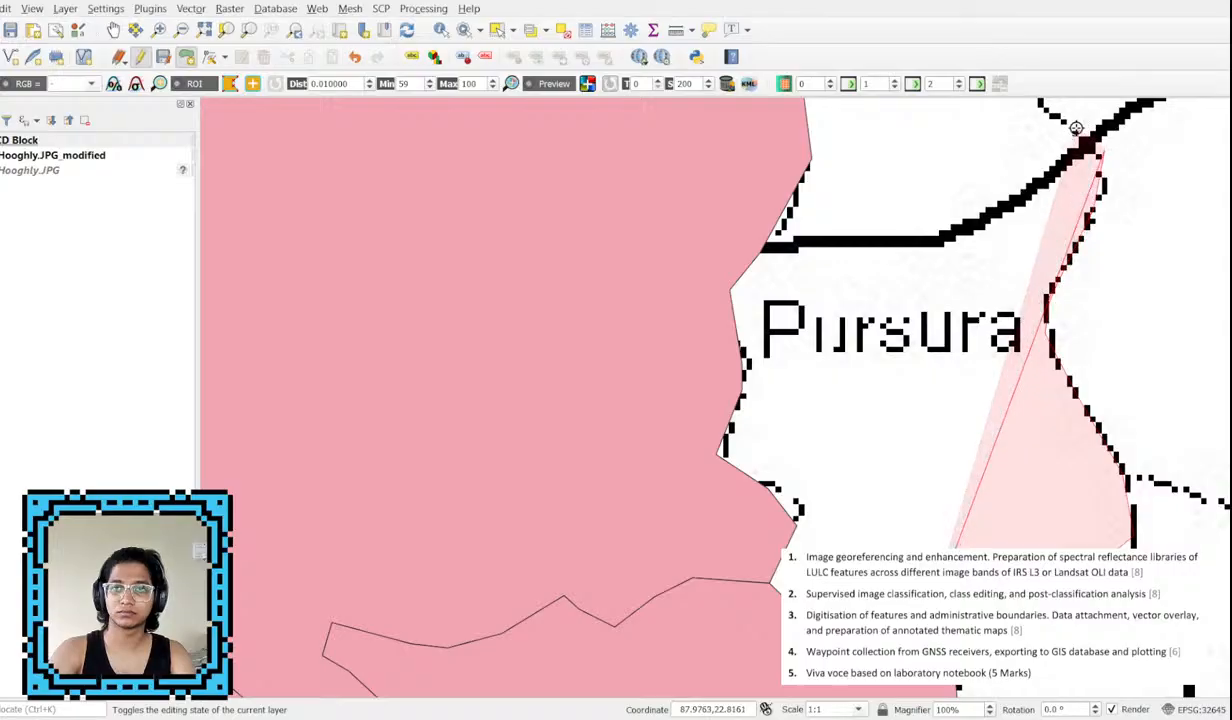
key(Up)
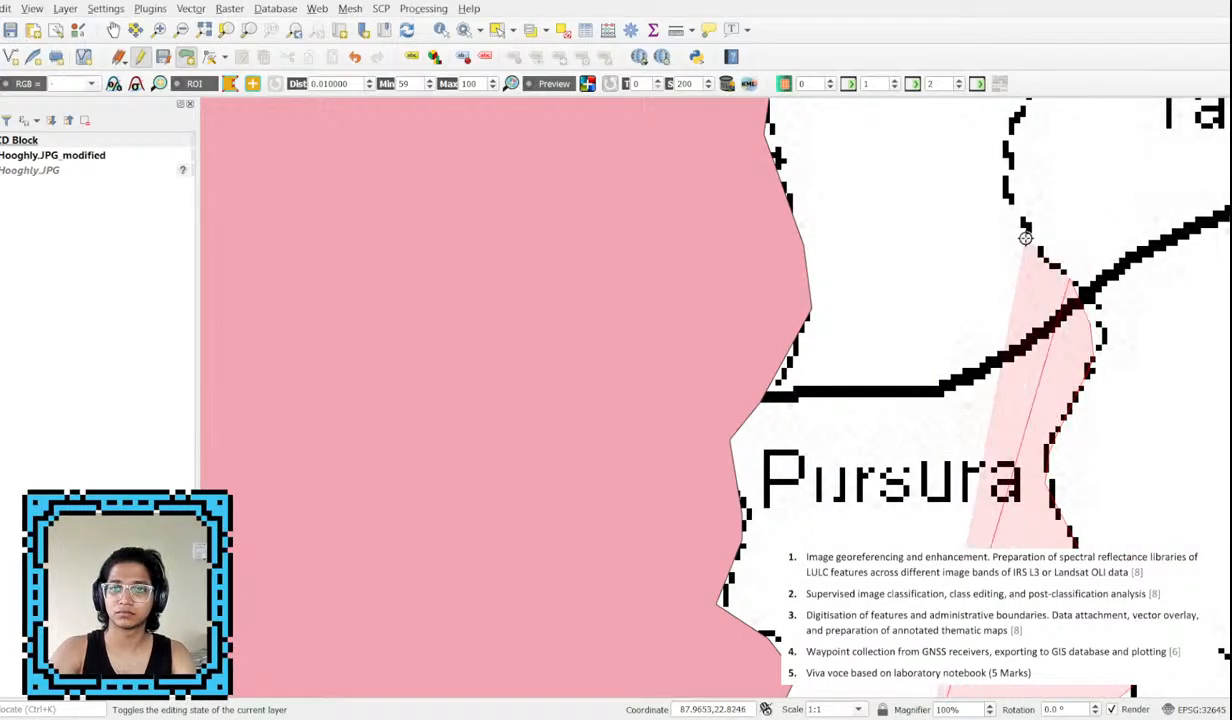
click(1009, 180)
key(Up)
click(1068, 123)
key(Up)
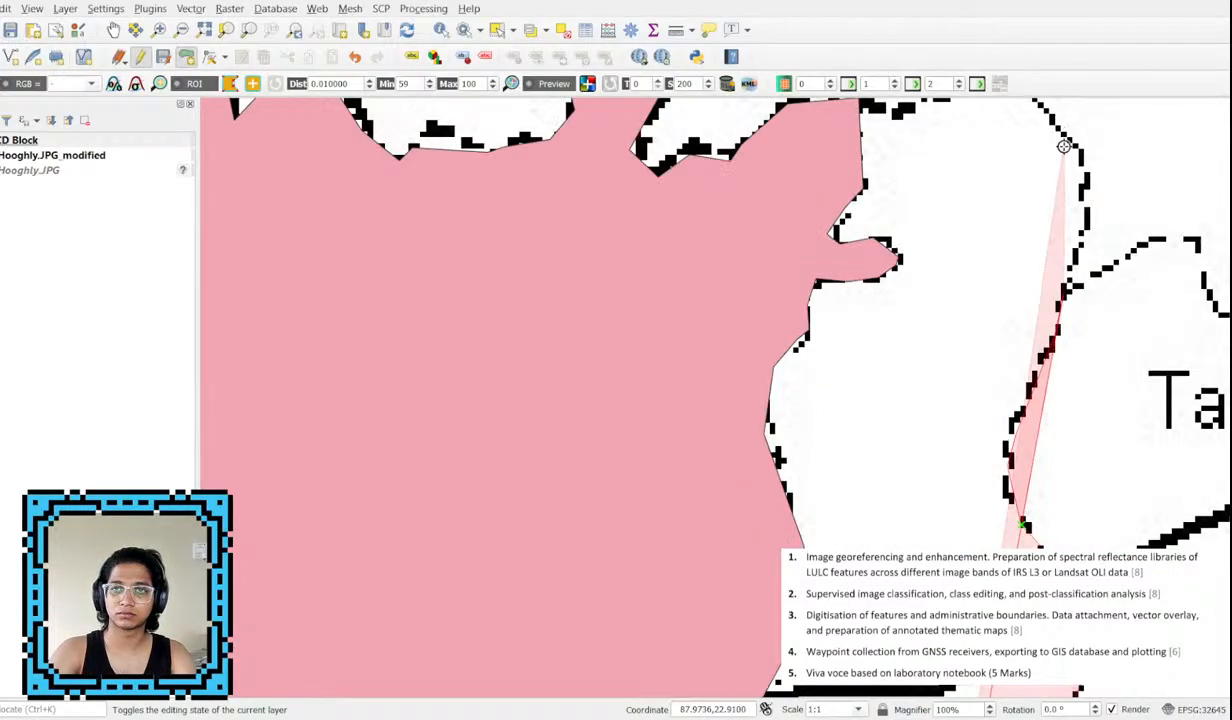
Trace the Pursura polygon around its northeastern bend and west along the stepped northern boundary to near Arambagh's northeastern corner.
click(1080, 152)
key(Up)
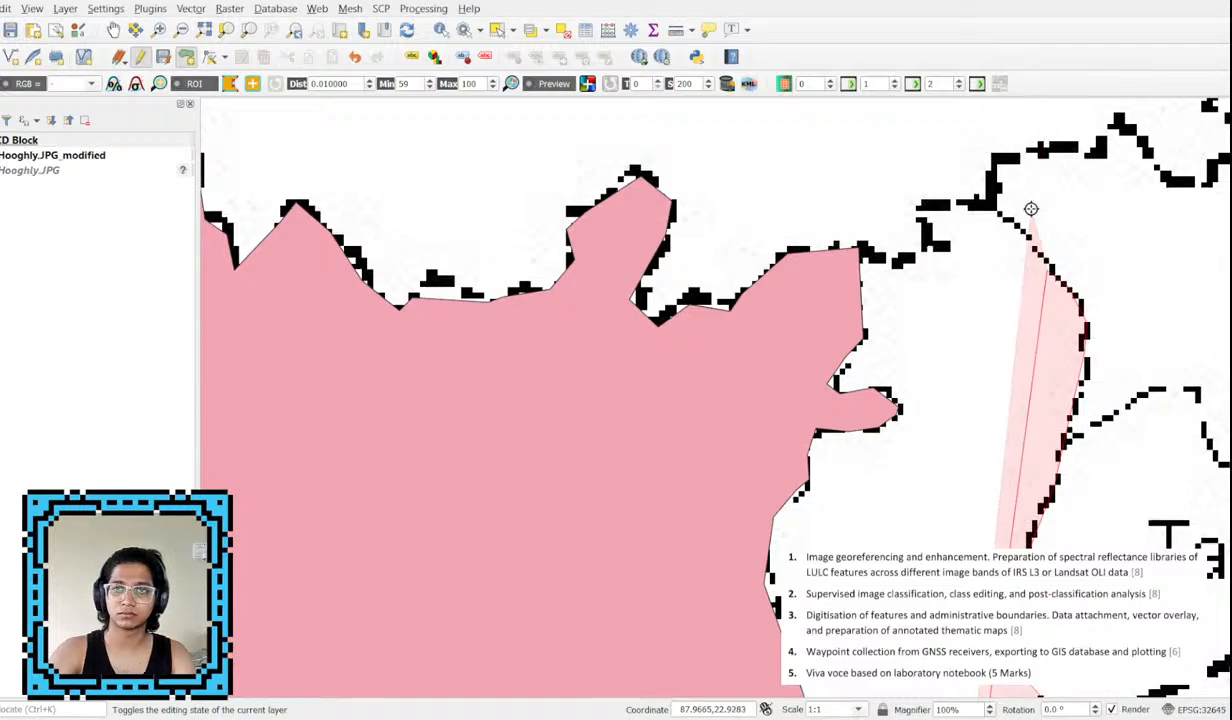
click(925, 218)
click(925, 256)
click(878, 262)
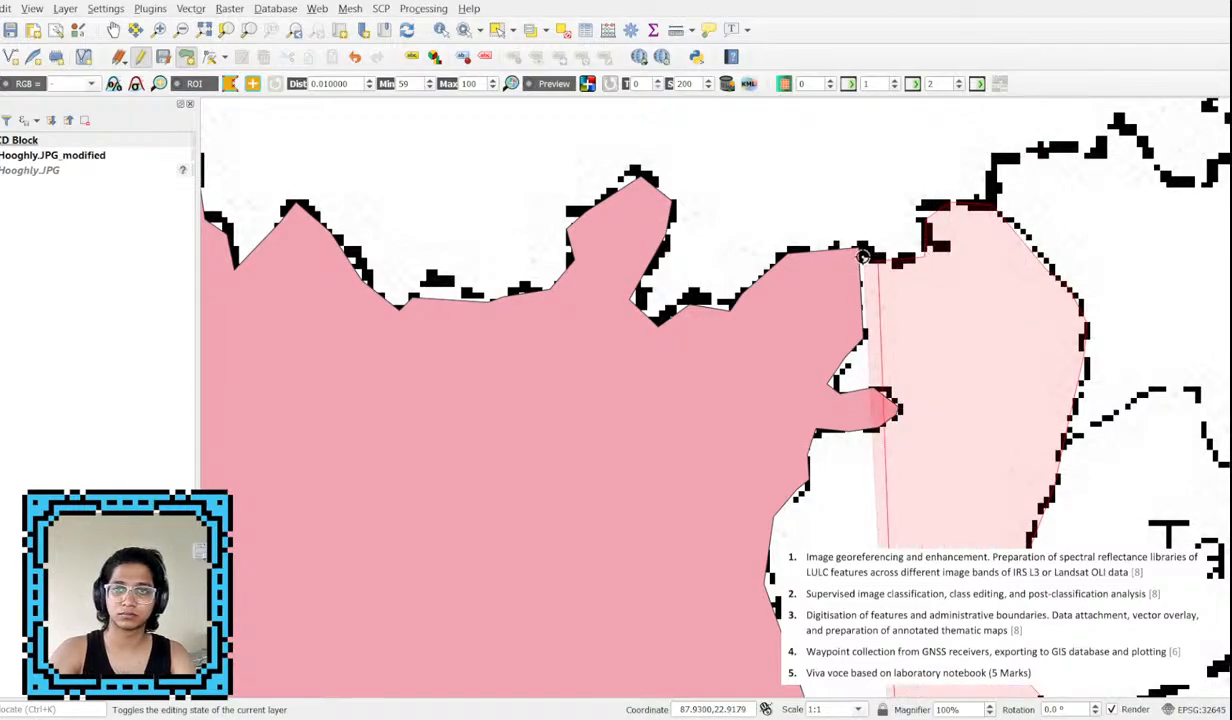
Close the Pursura polygon southward with vertices inside Arambagh and Khanakul I, finish it and save the feature.
key(Down)
key(Down)
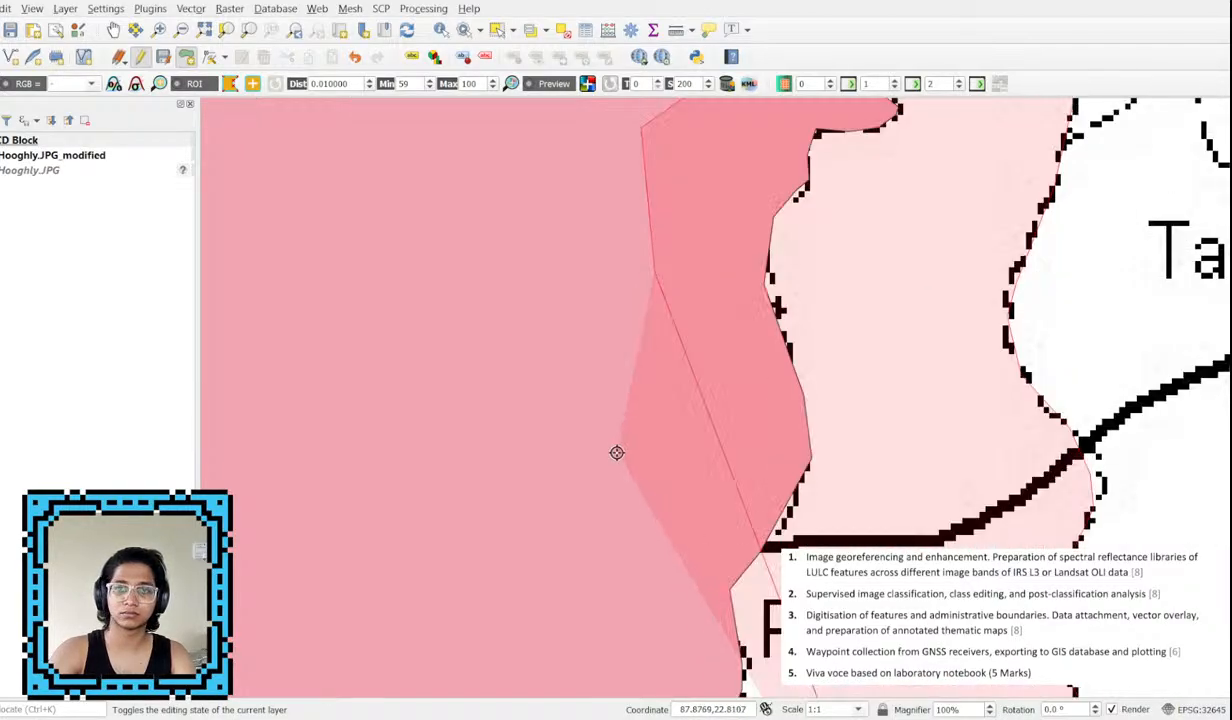
key(Down)
key(Down)
click(610, 465)
key(Down)
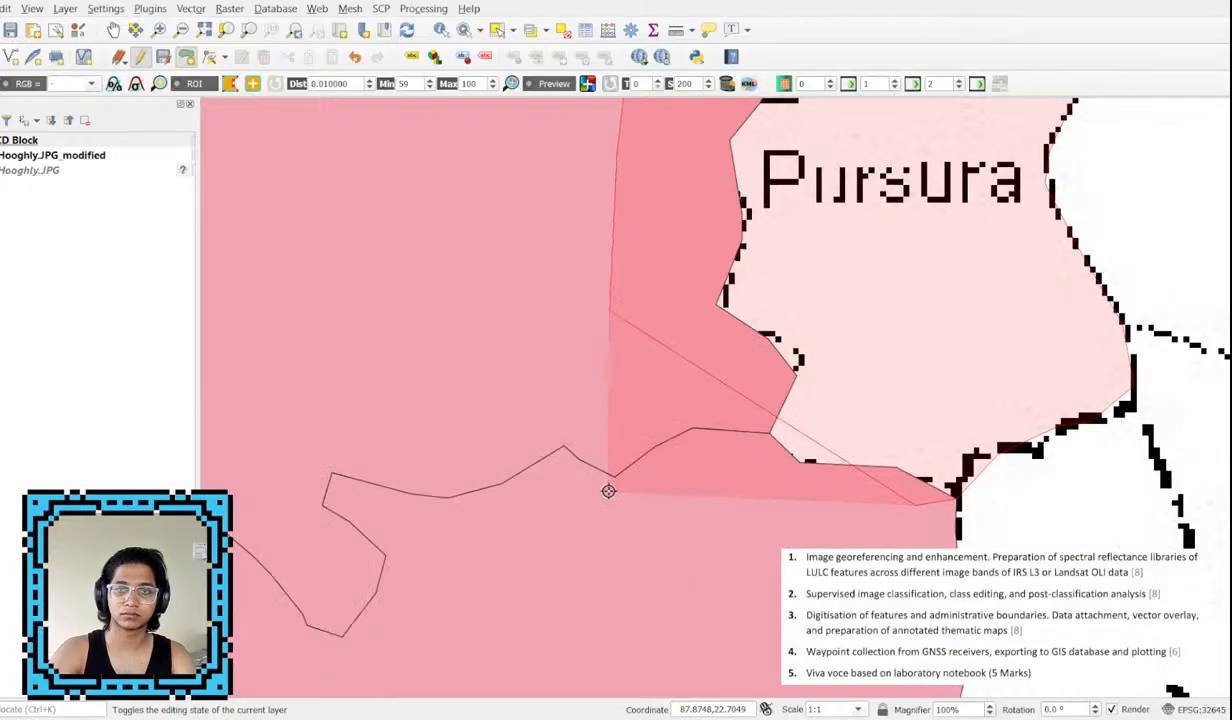
key(Down)
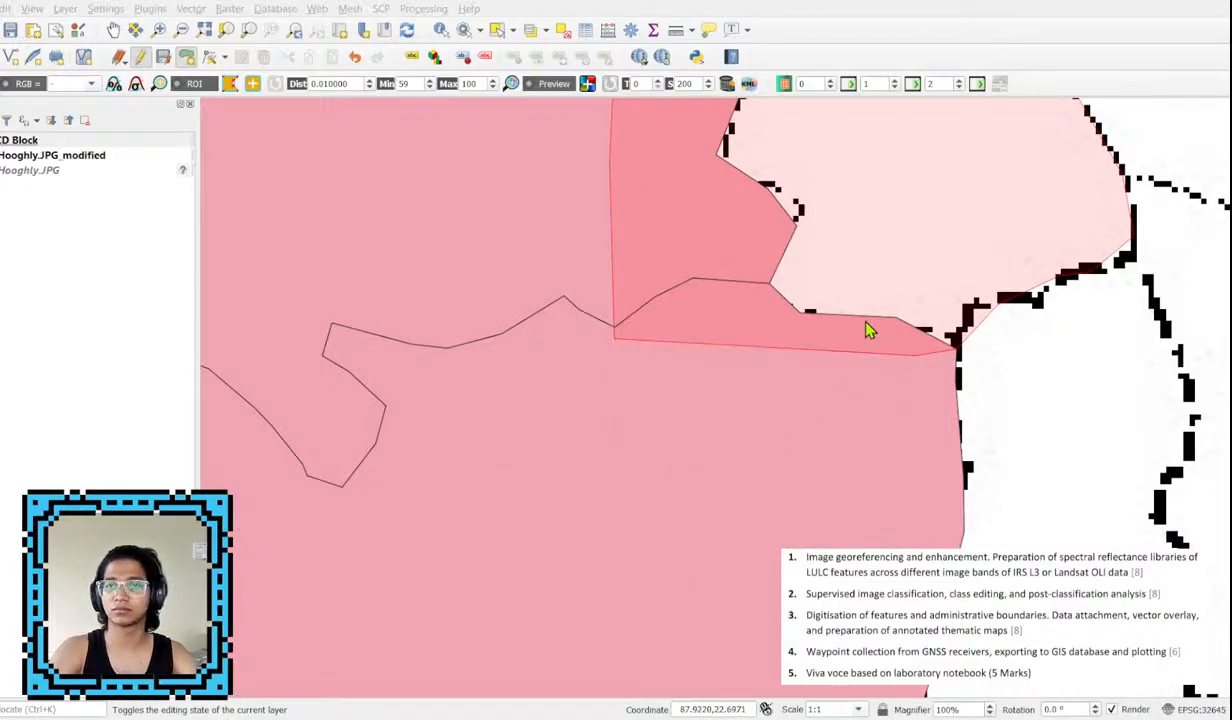
scroll(796, 302, down, 2)
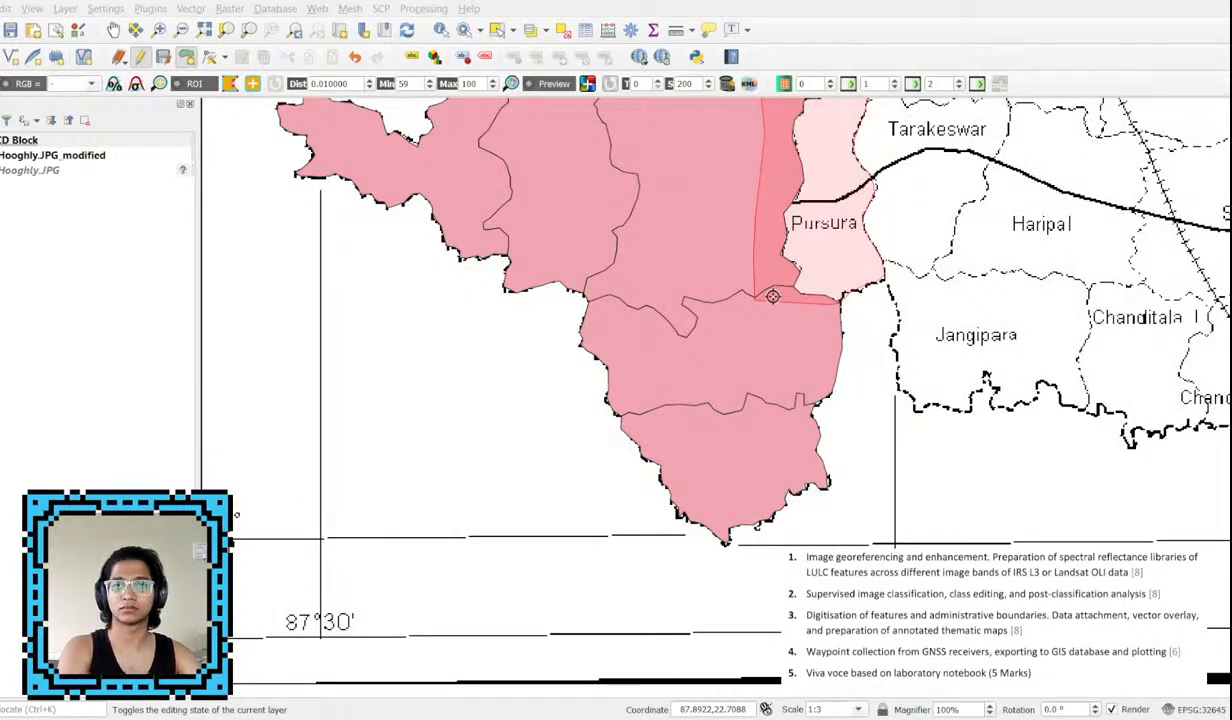
right_click(772, 296)
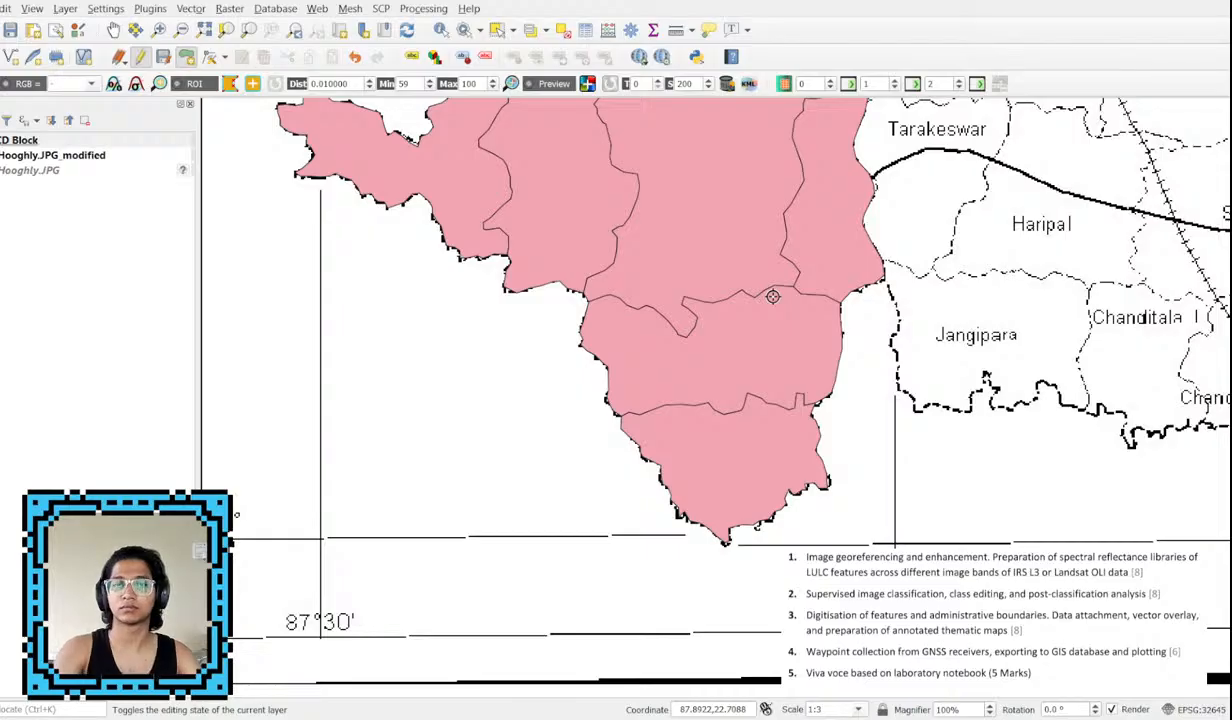
Hide the Hooghly.JPG_modified raster so that only the digitised CD Block polygons are displayed.
click(0, 155)
scroll(641, 326, up, 1)
scroll(623, 334, down, 1)
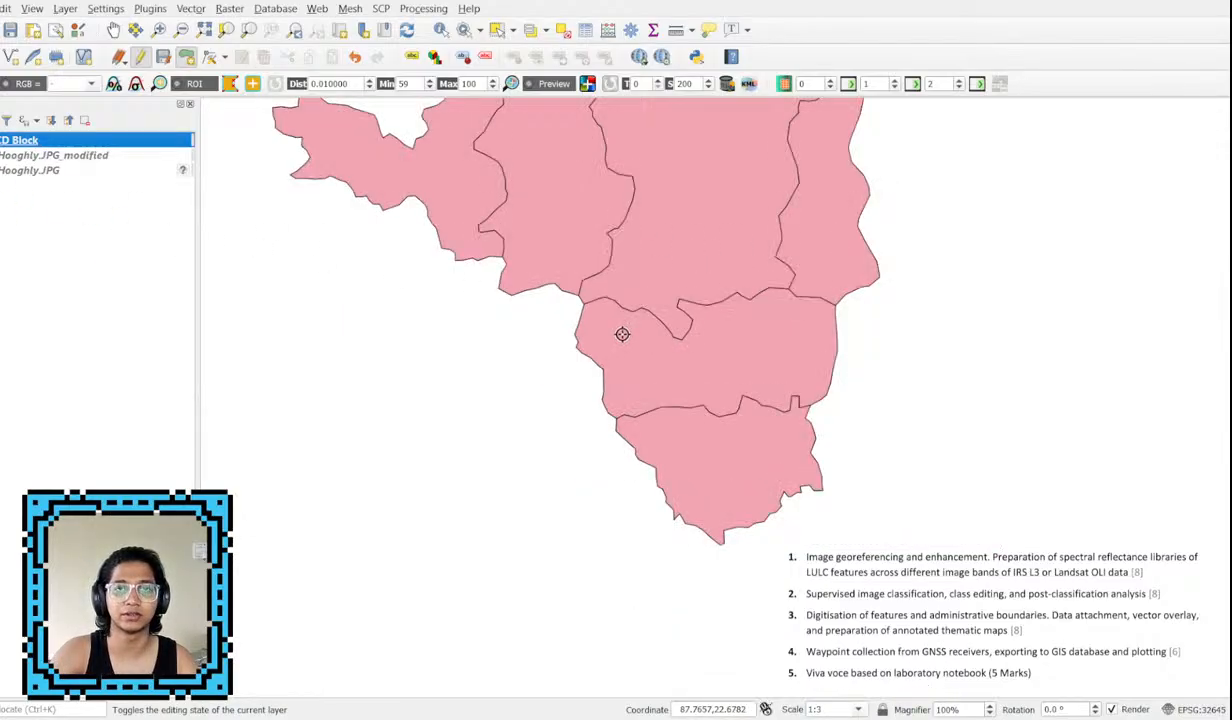
Save the CD Block edits, label the polygons with their block names and fit all the blocks in the view.
click(487, 294)
click(36, 143)
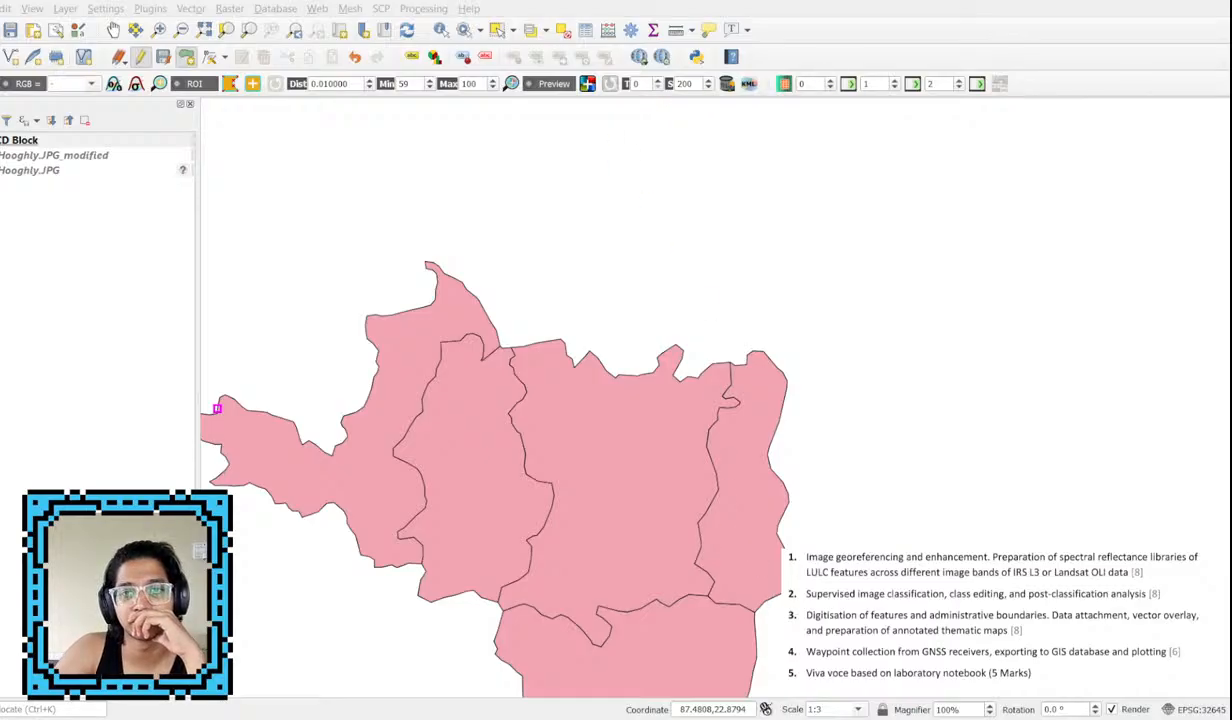
click(657, 607)
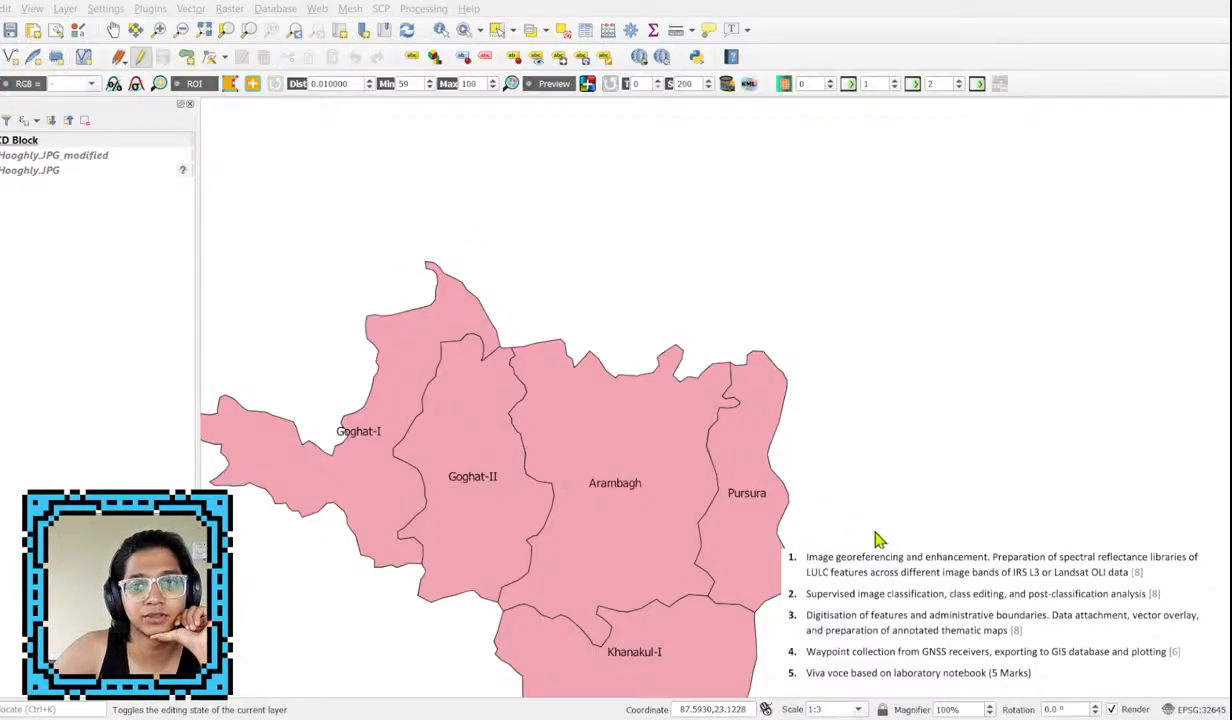
click(938, 152)
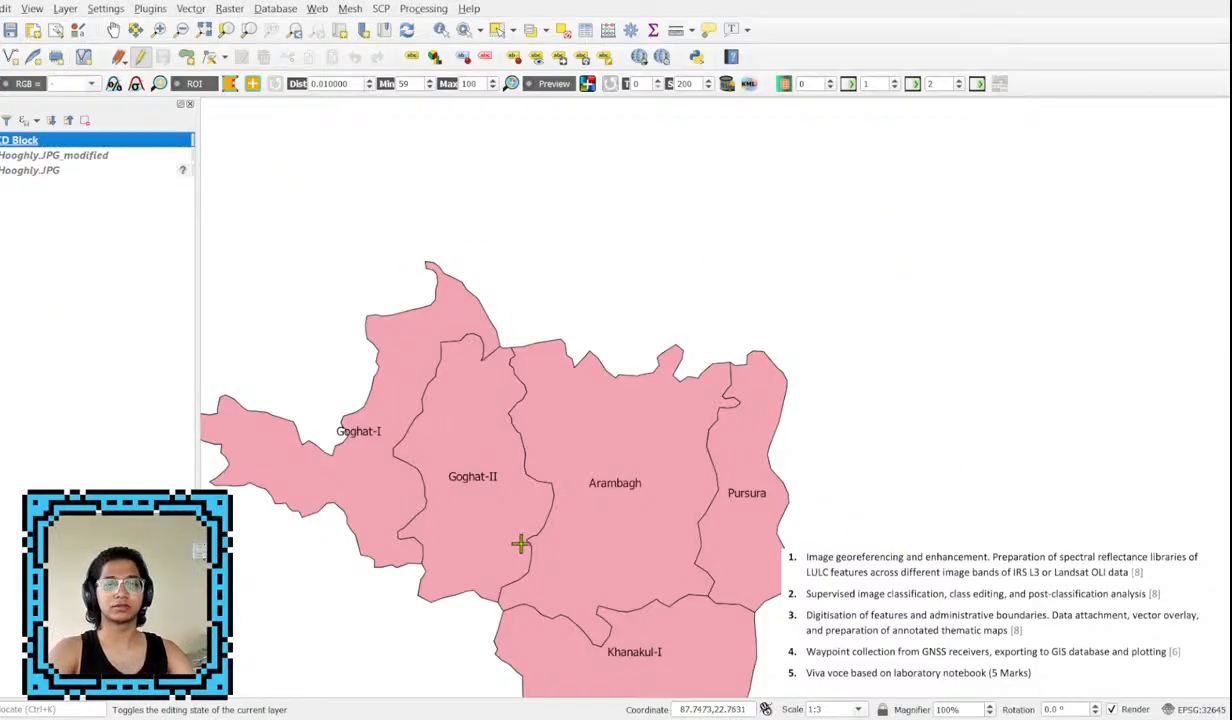
scroll(520, 511, down, 1)
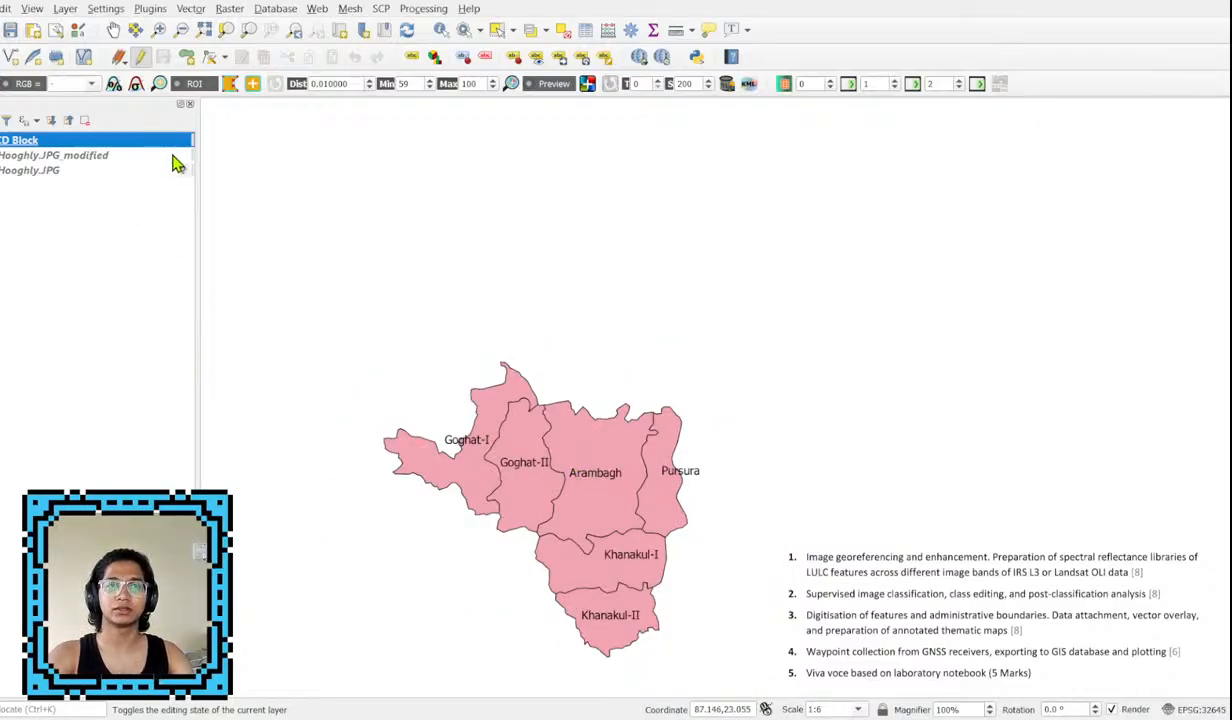
key(ctrl+shift+f)
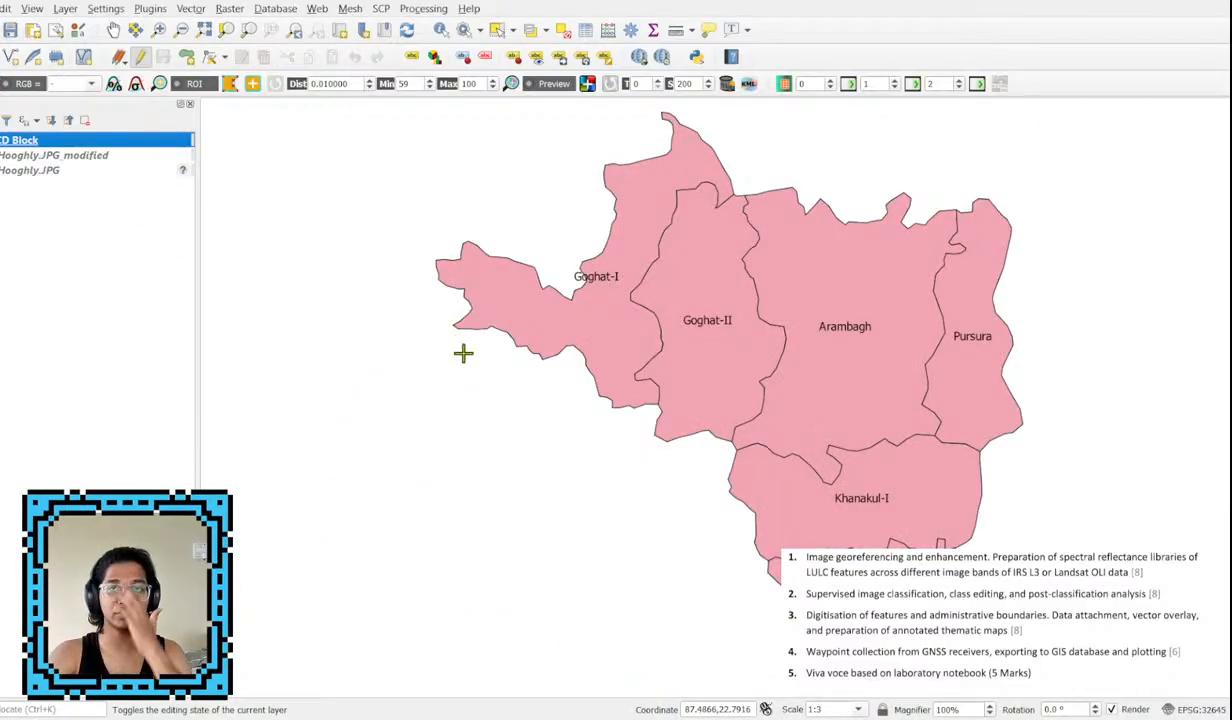
Update the CD Block layer's attribute data, save the edits and turn off layer editing.
key(alt+Tab)
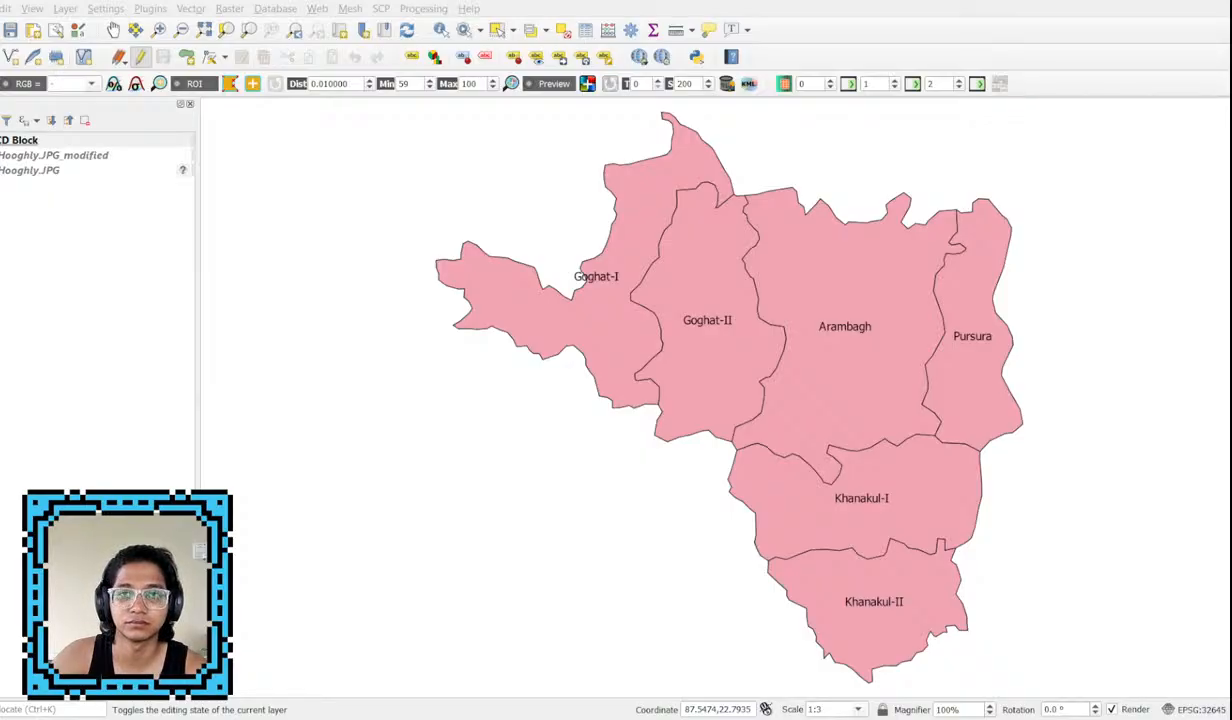
click(18, 139)
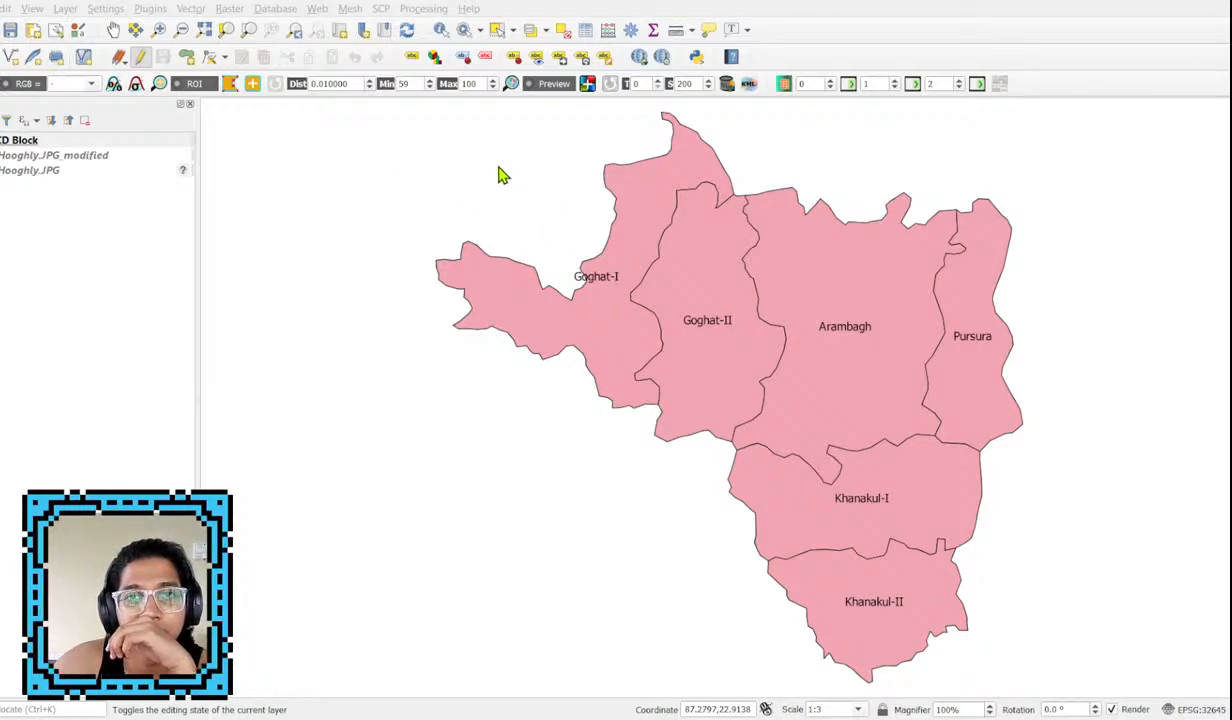
click(561, 168)
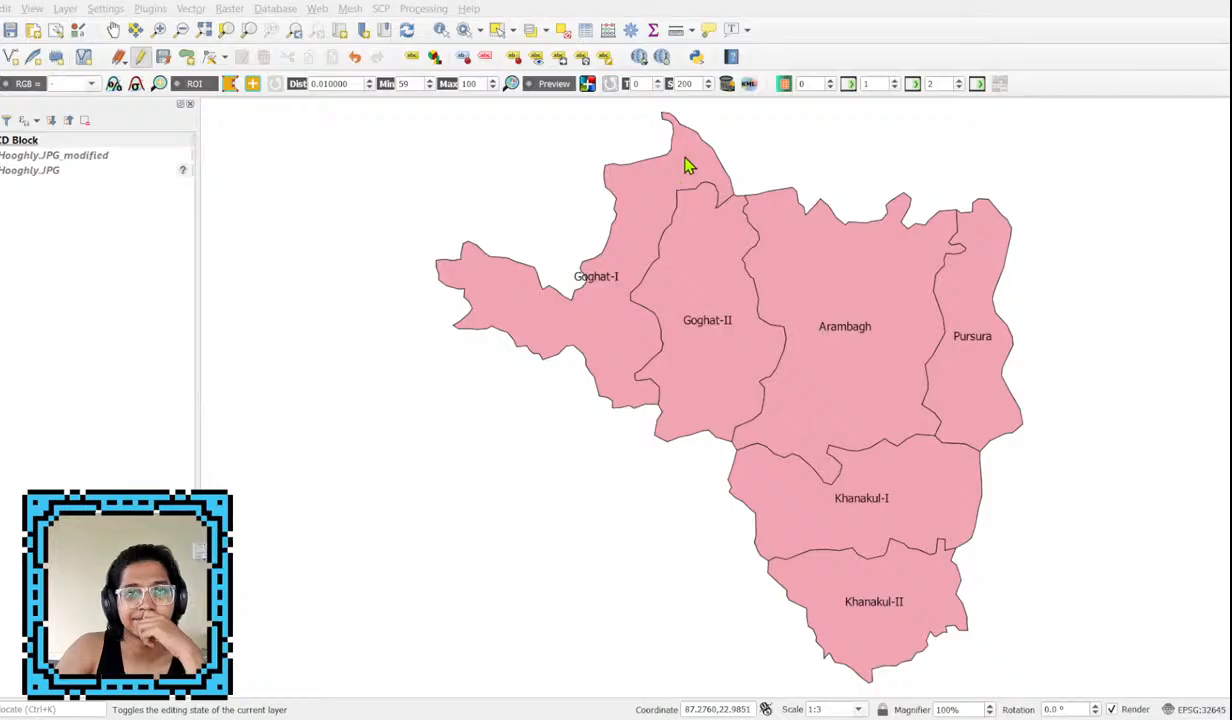
click(118, 141)
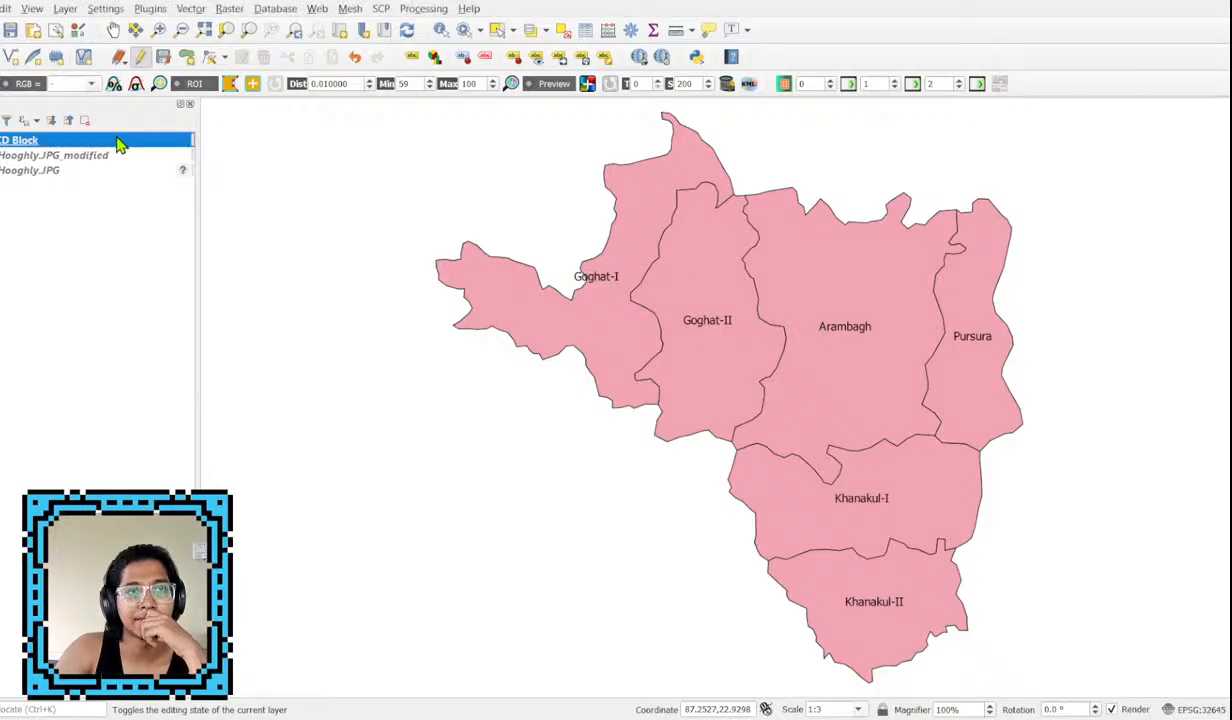
click(217, 297)
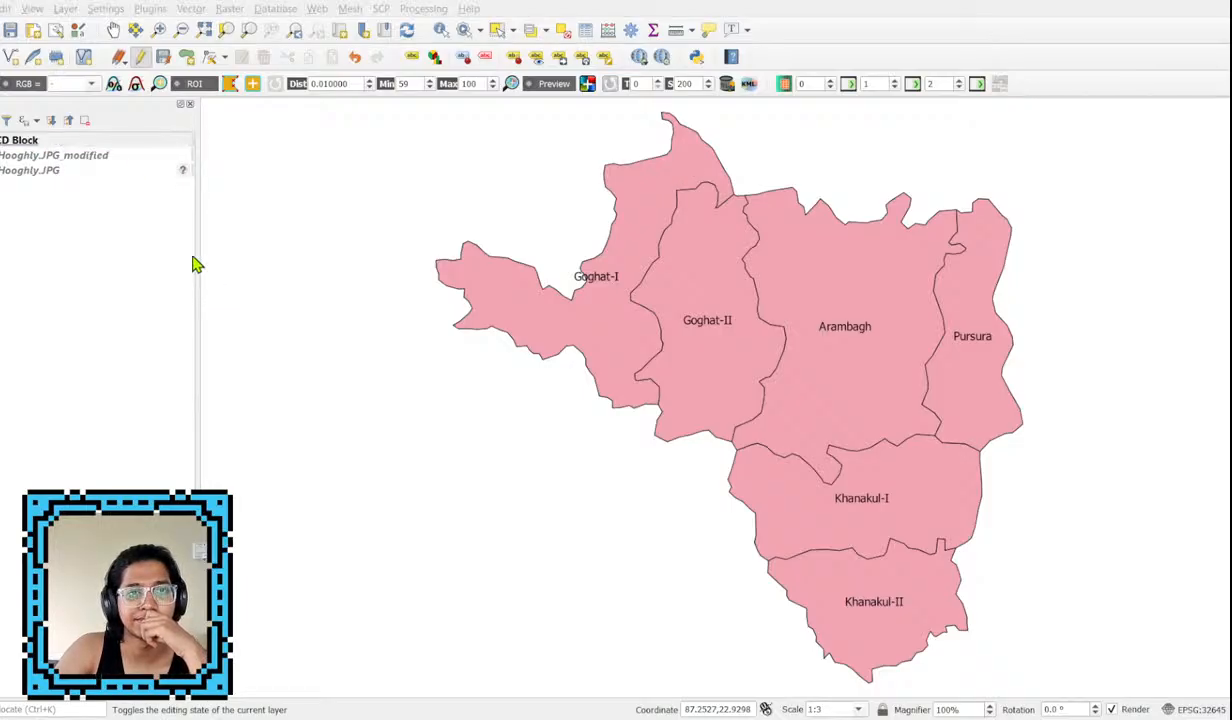
click(44, 169)
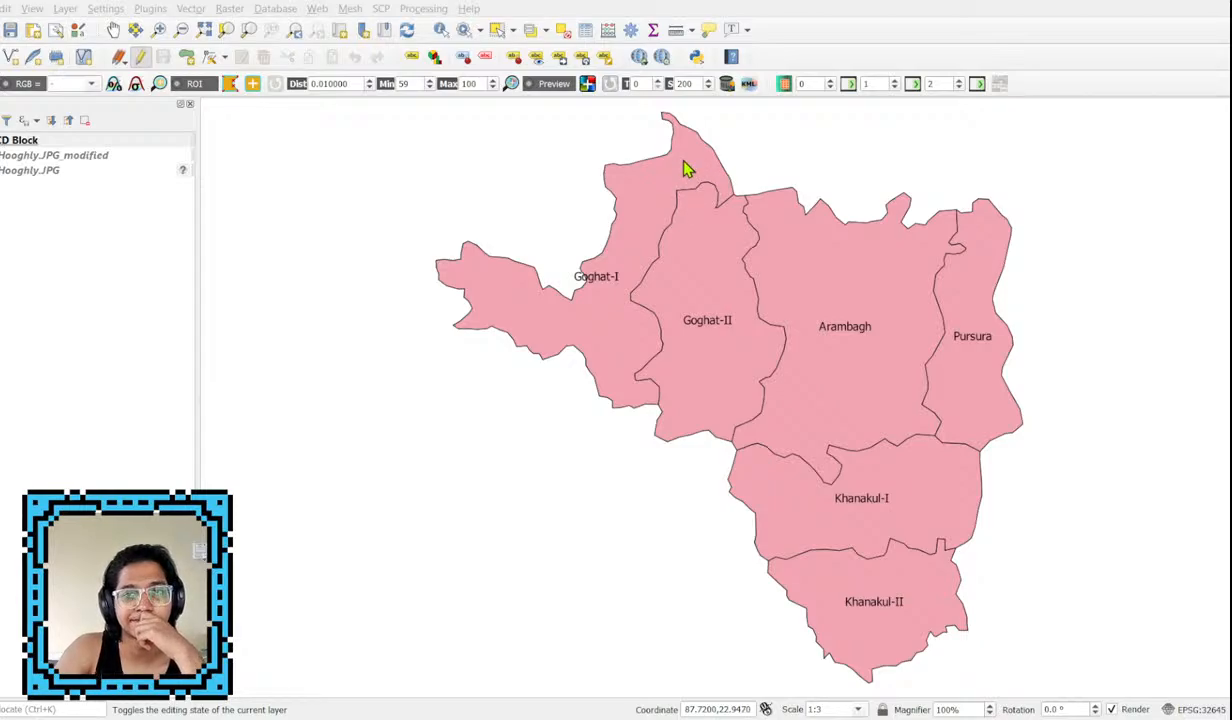
click(684, 161)
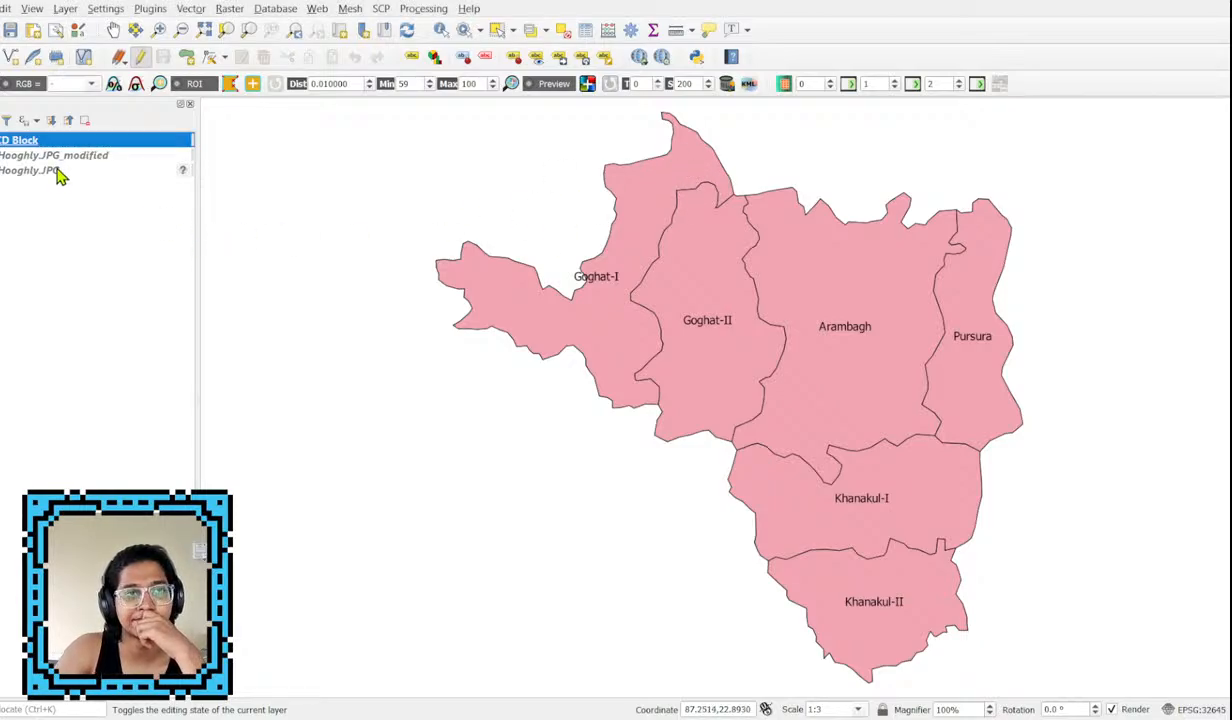
click(140, 57)
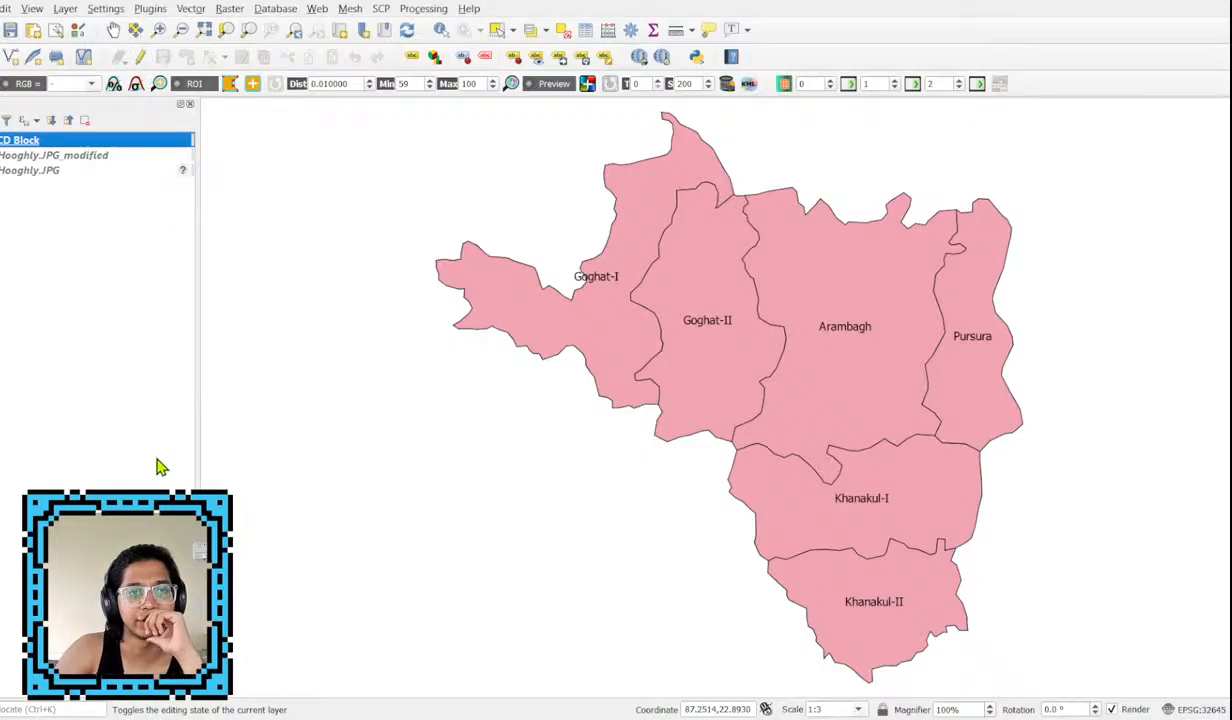
Replace the CD Block labels with magenta and blue pie charts of the Female and Male values.
click(306, 262)
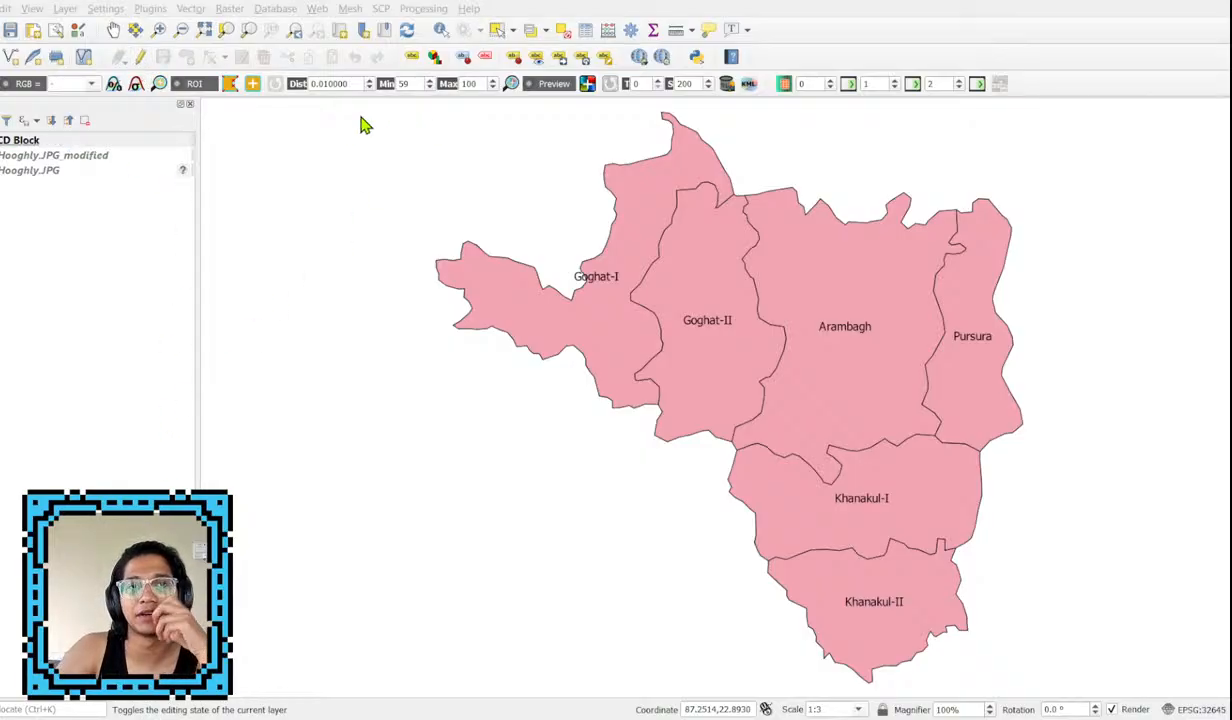
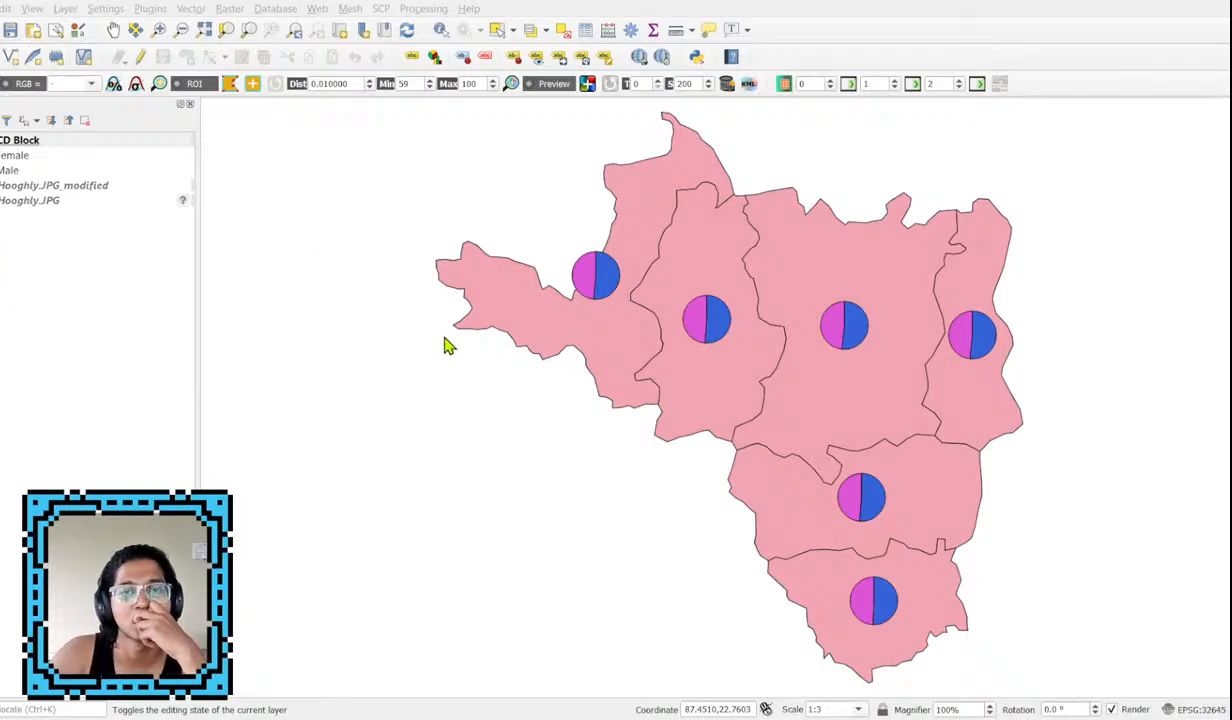
click(1155, 1)
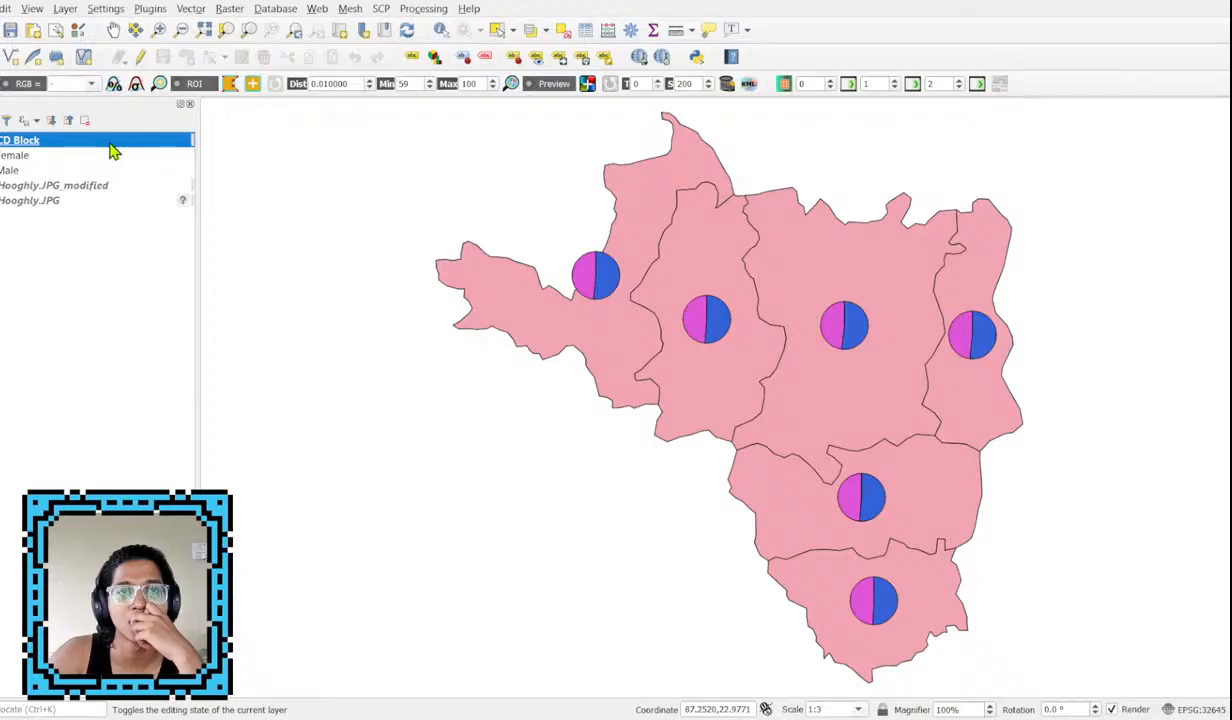
Review the CD Block layer's properties.
double_click(50, 144)
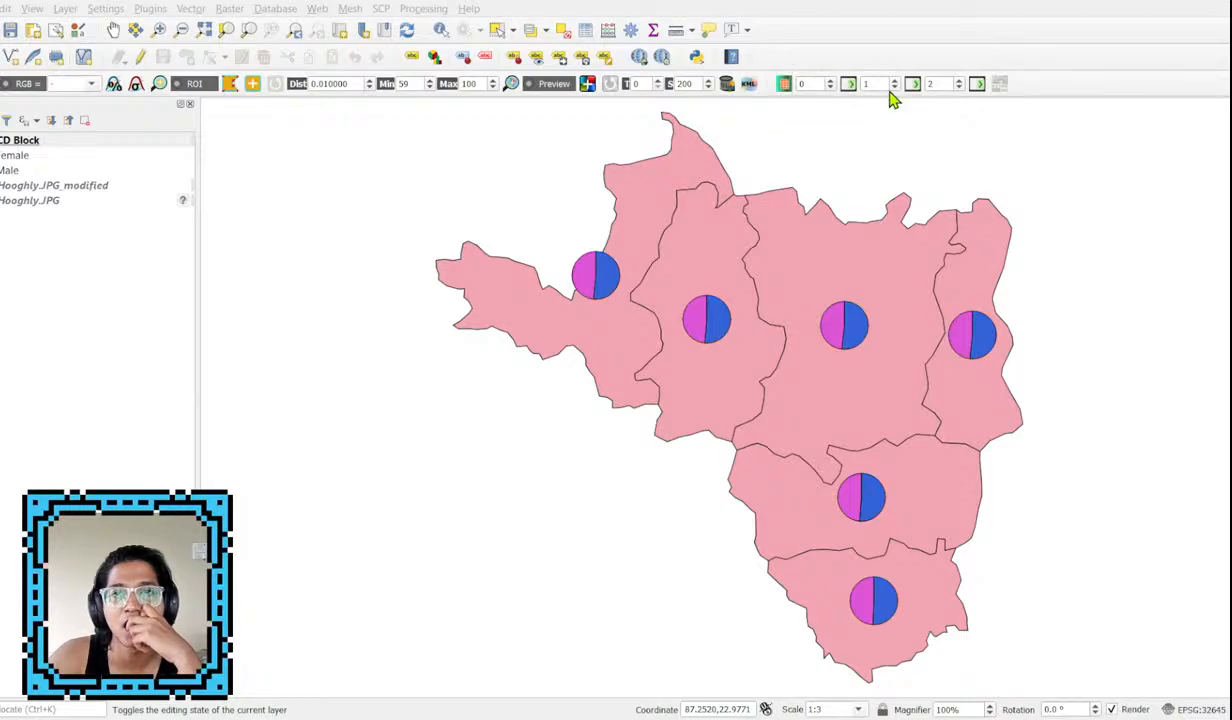
click(80, 140)
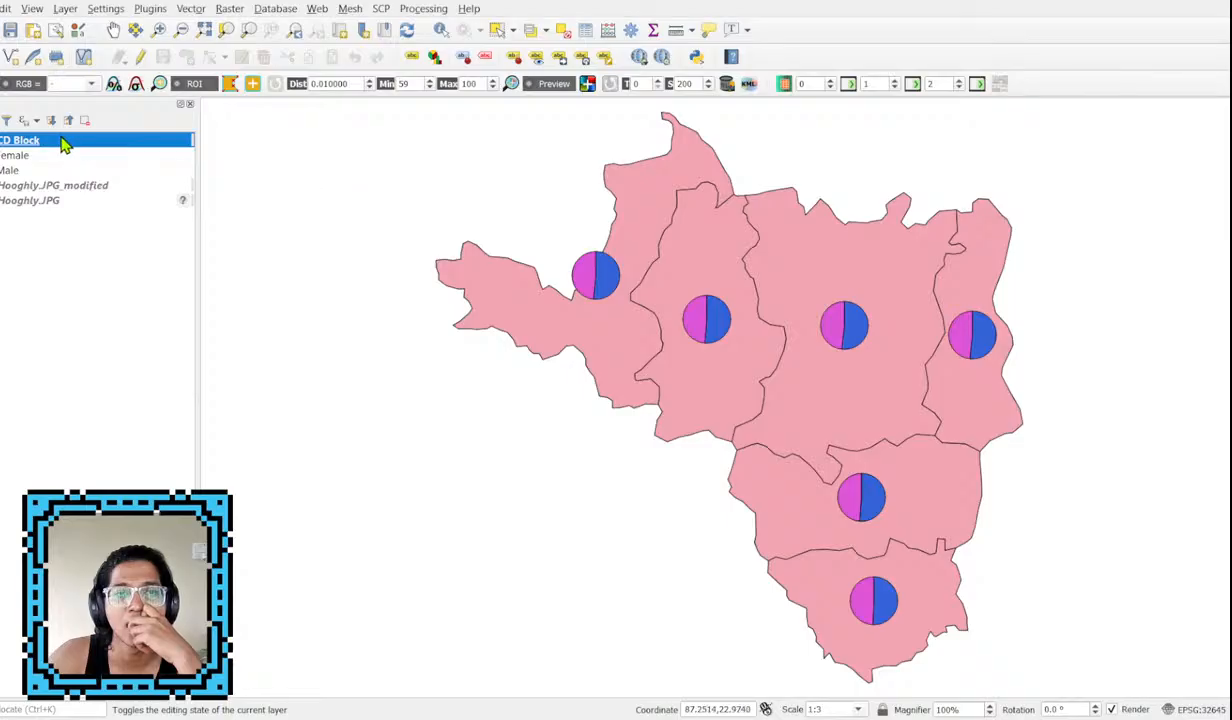
double_click(23, 141)
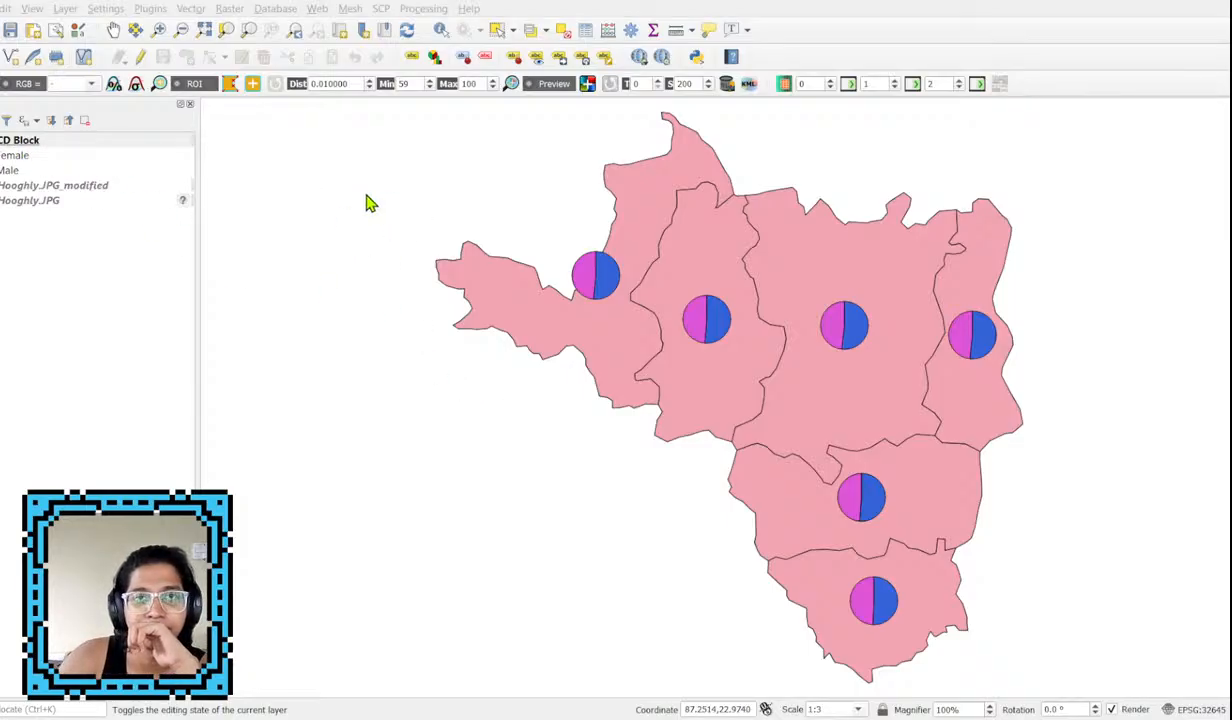
click(758, 552)
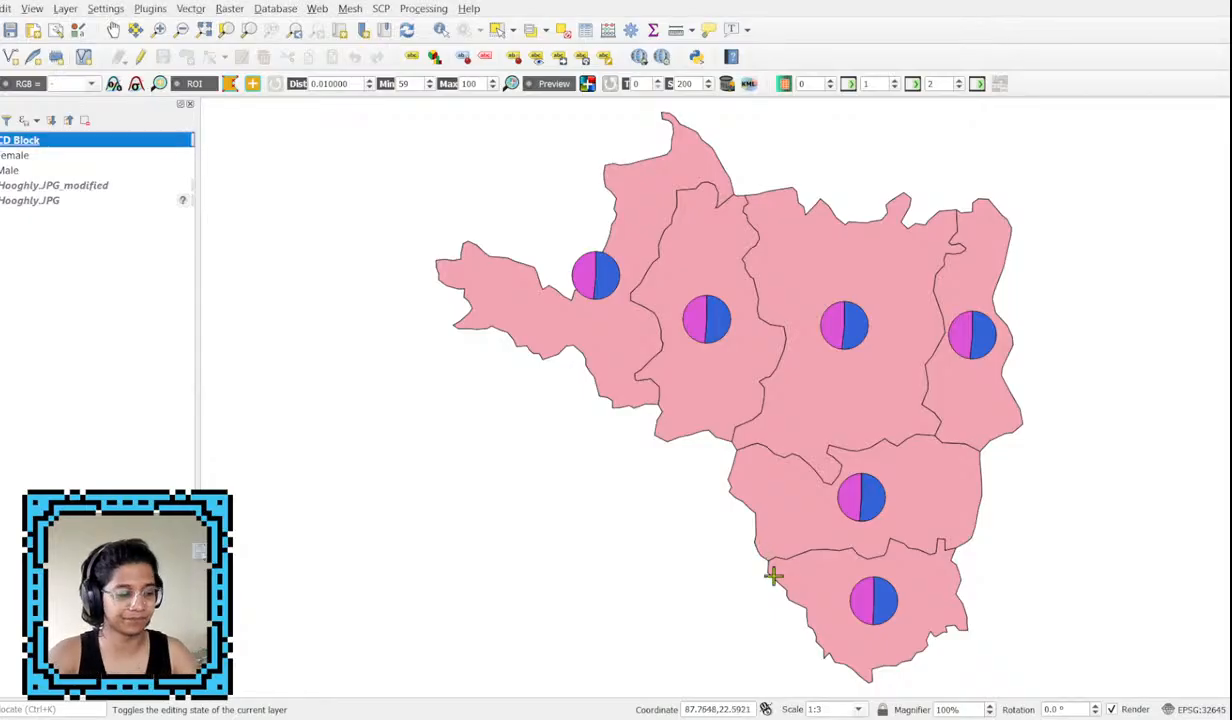
key(alt+Tab)
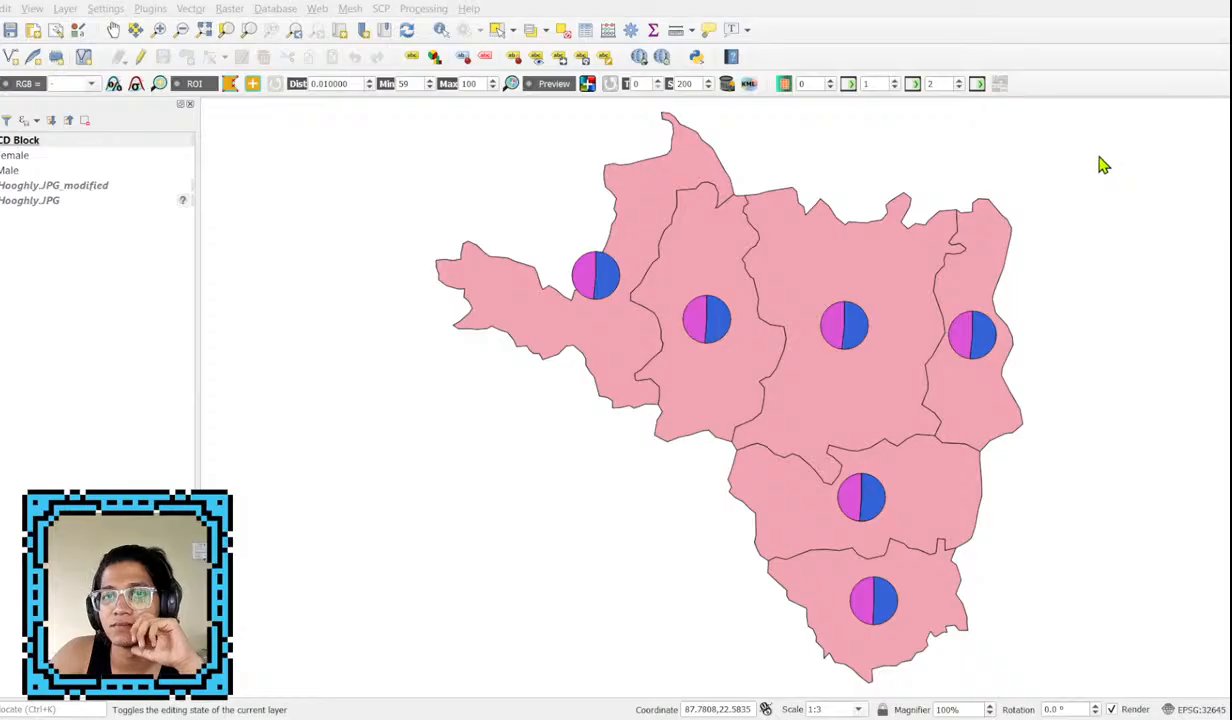
drag(1105, 190, 1112, 142)
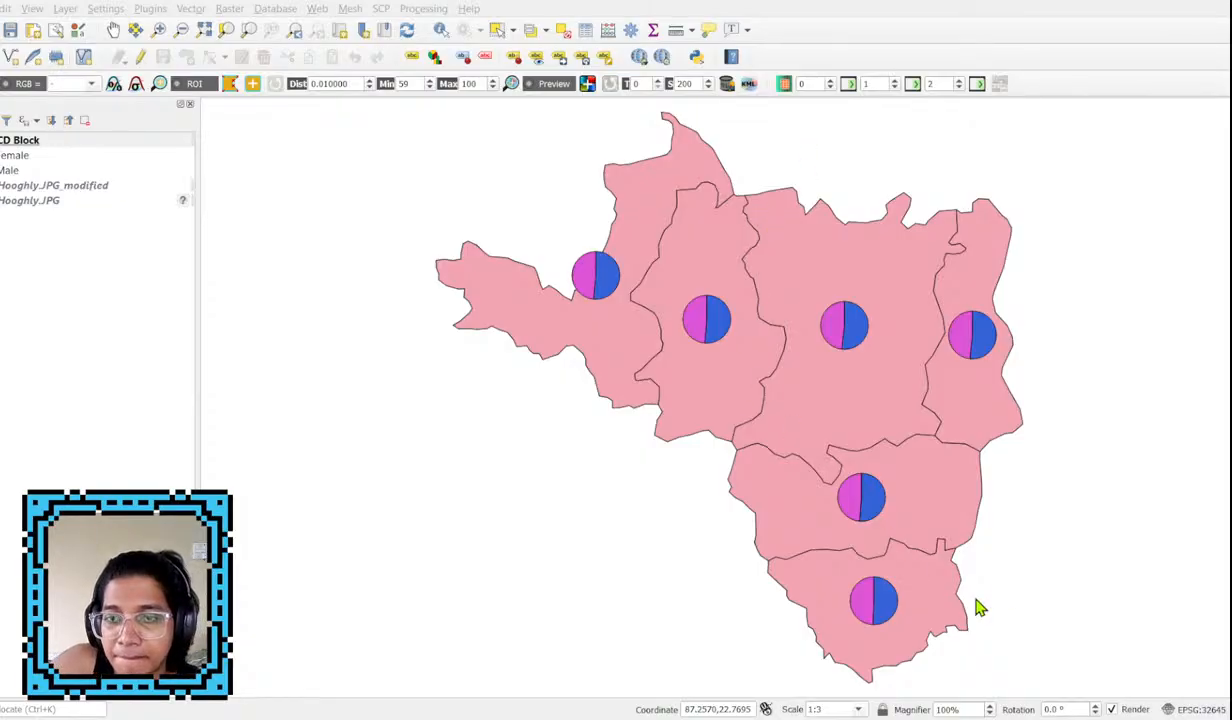
click(979, 565)
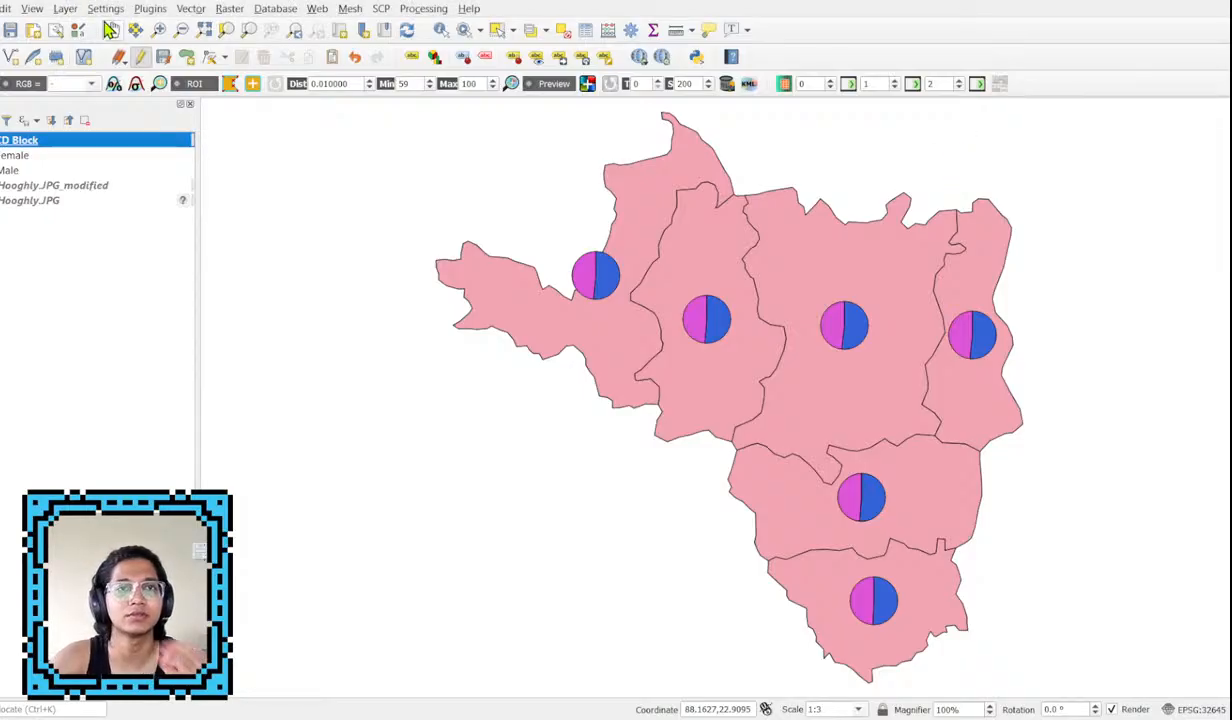
click(194, 10)
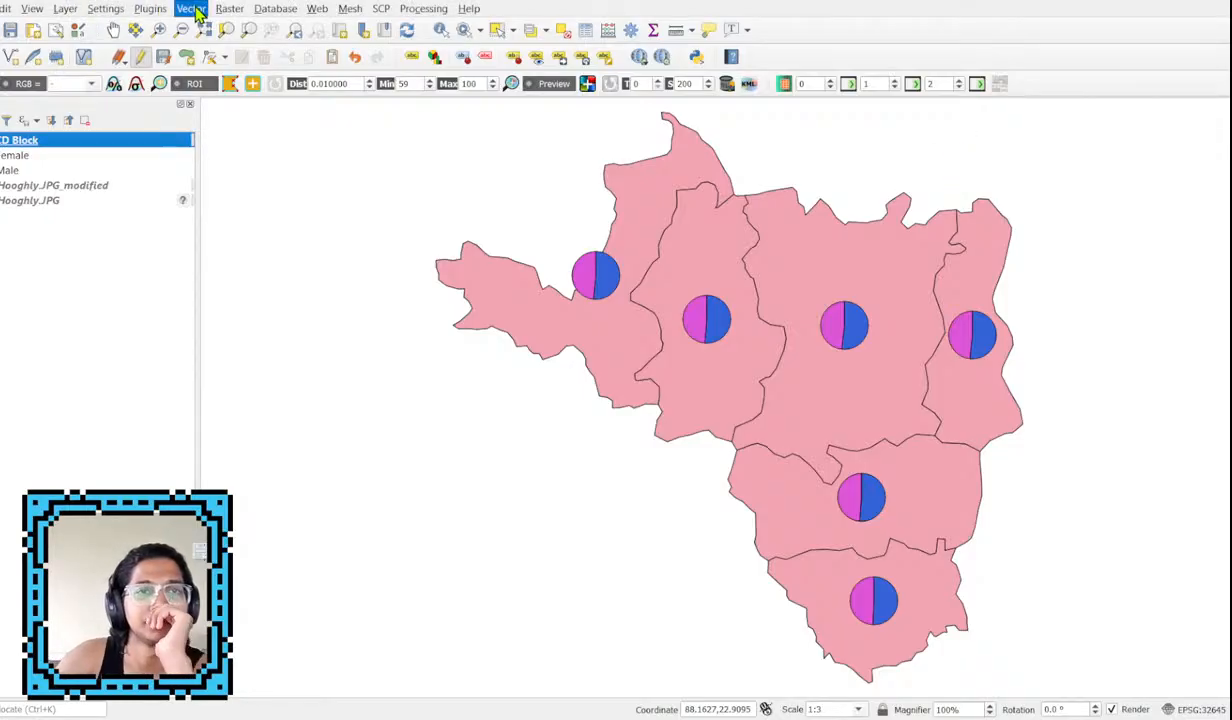
click(441, 60)
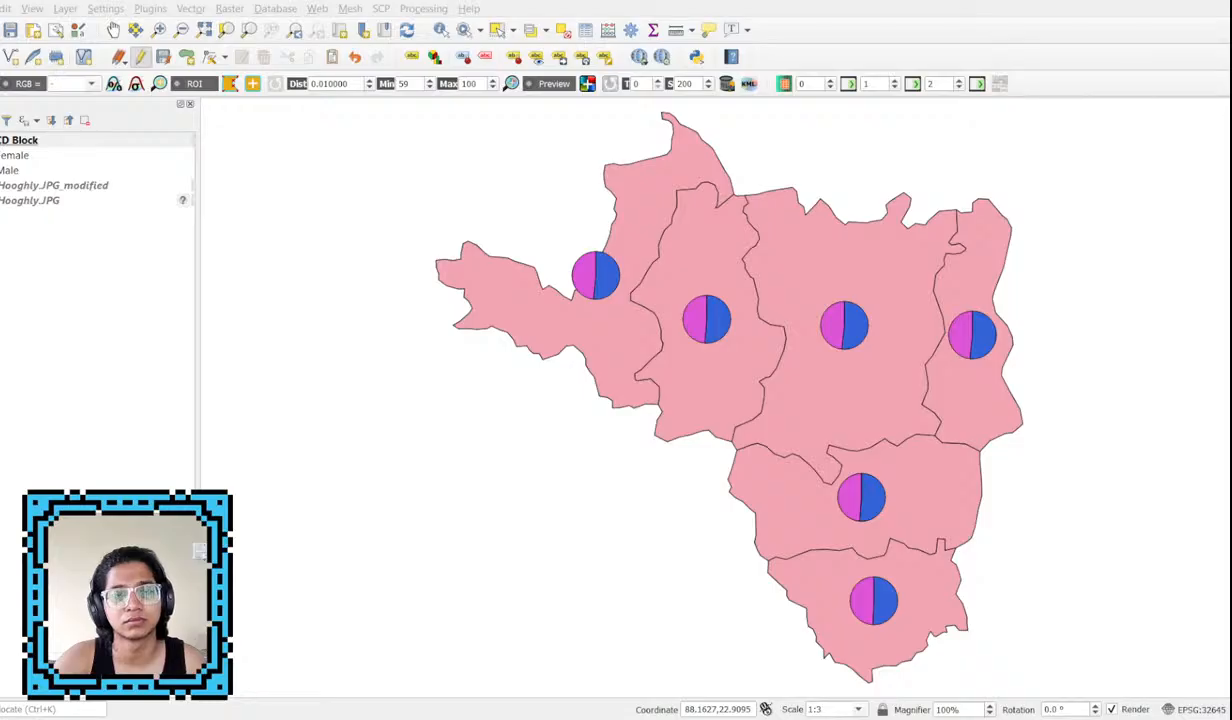
key(Escape)
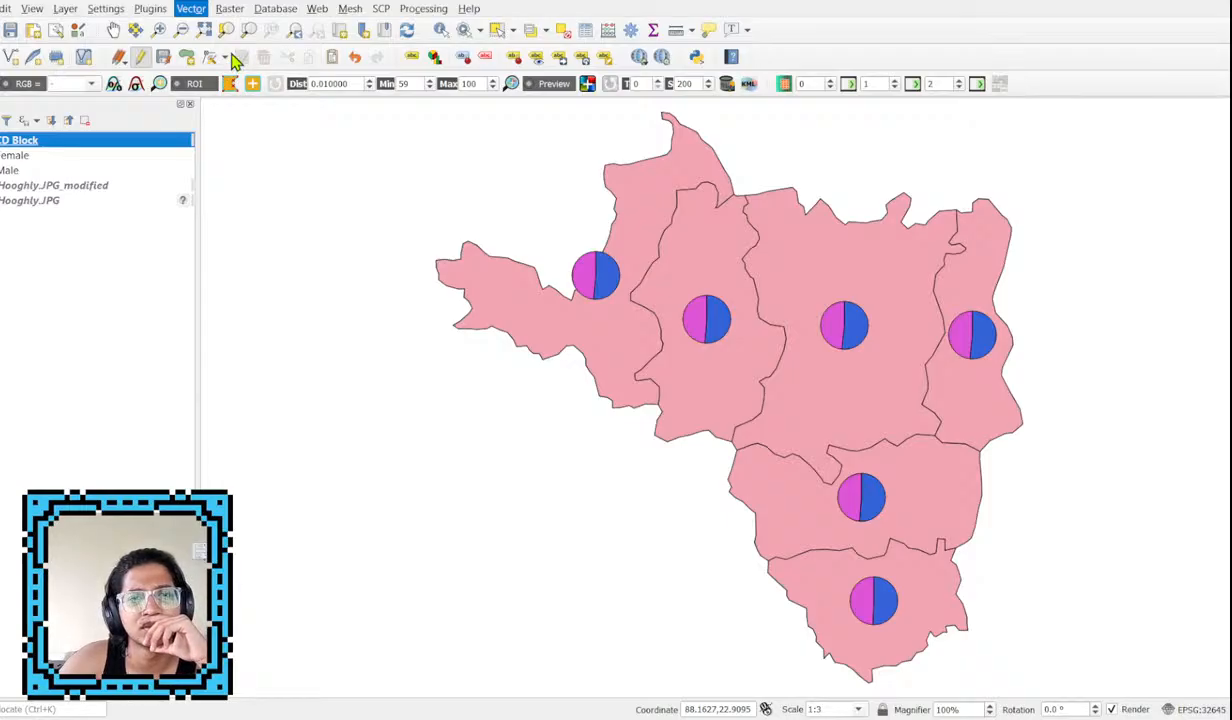
click(421, 148)
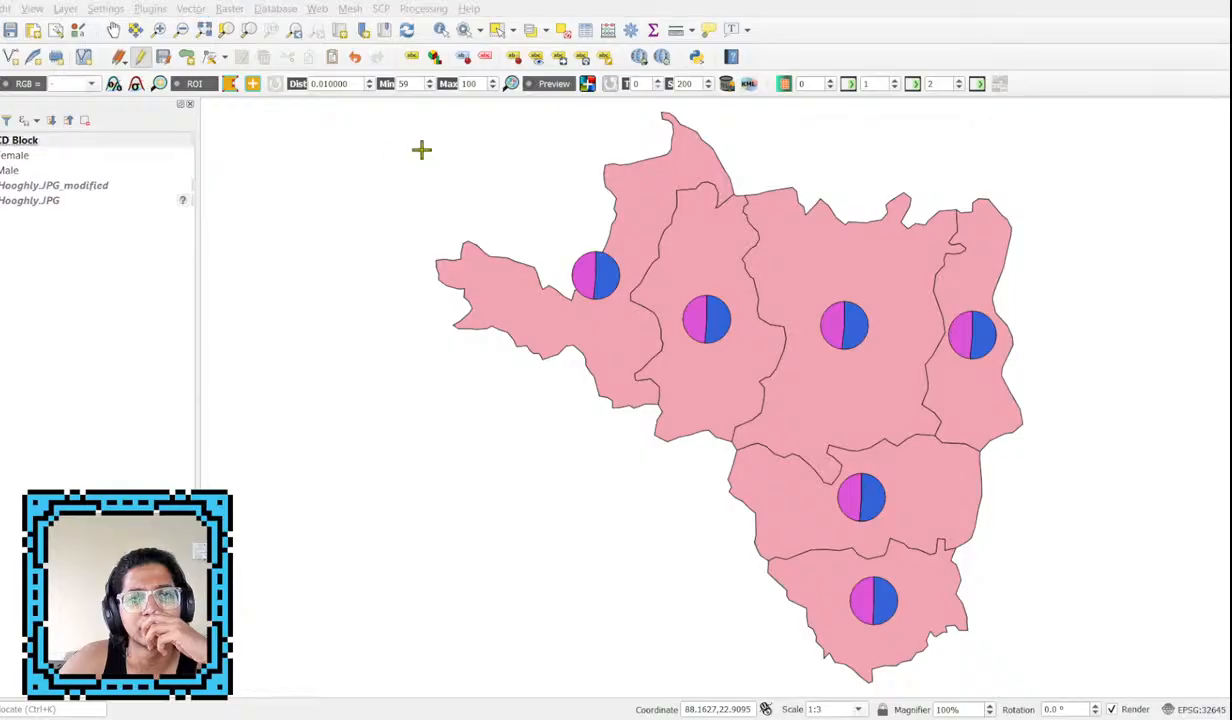
click(745, 527)
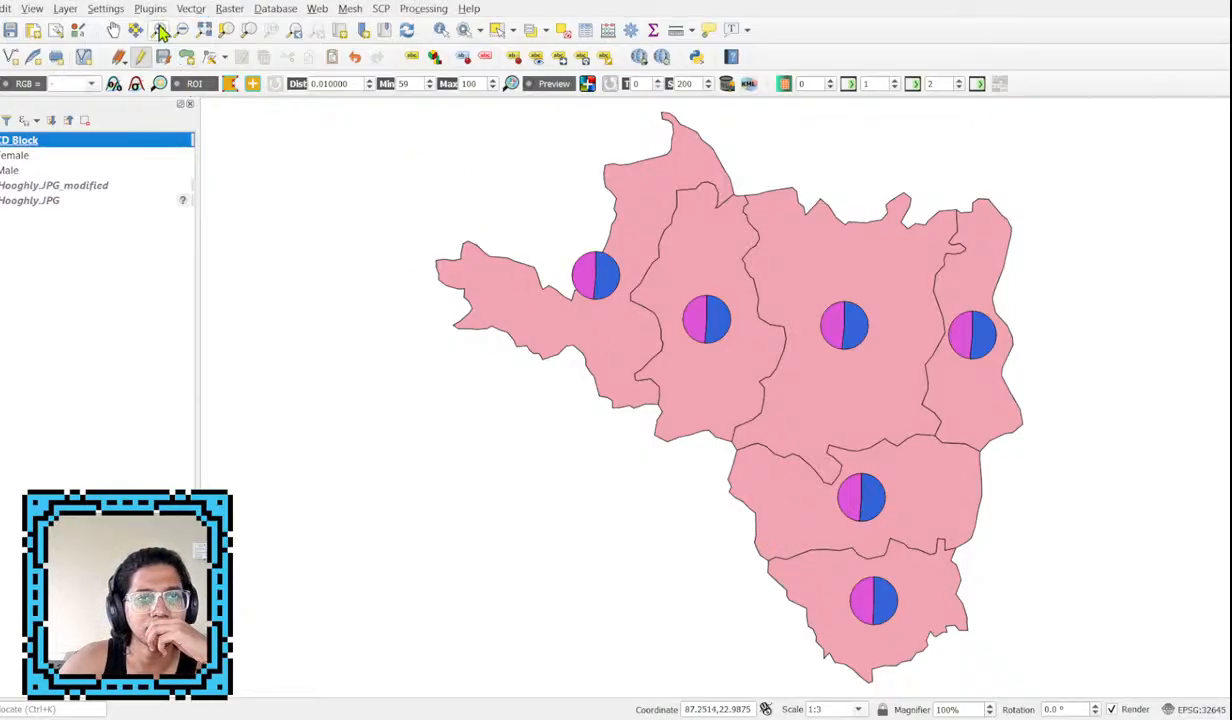
Run a geometry validity check on the CD Block polygon layer and review its outputs.
click(190, 10)
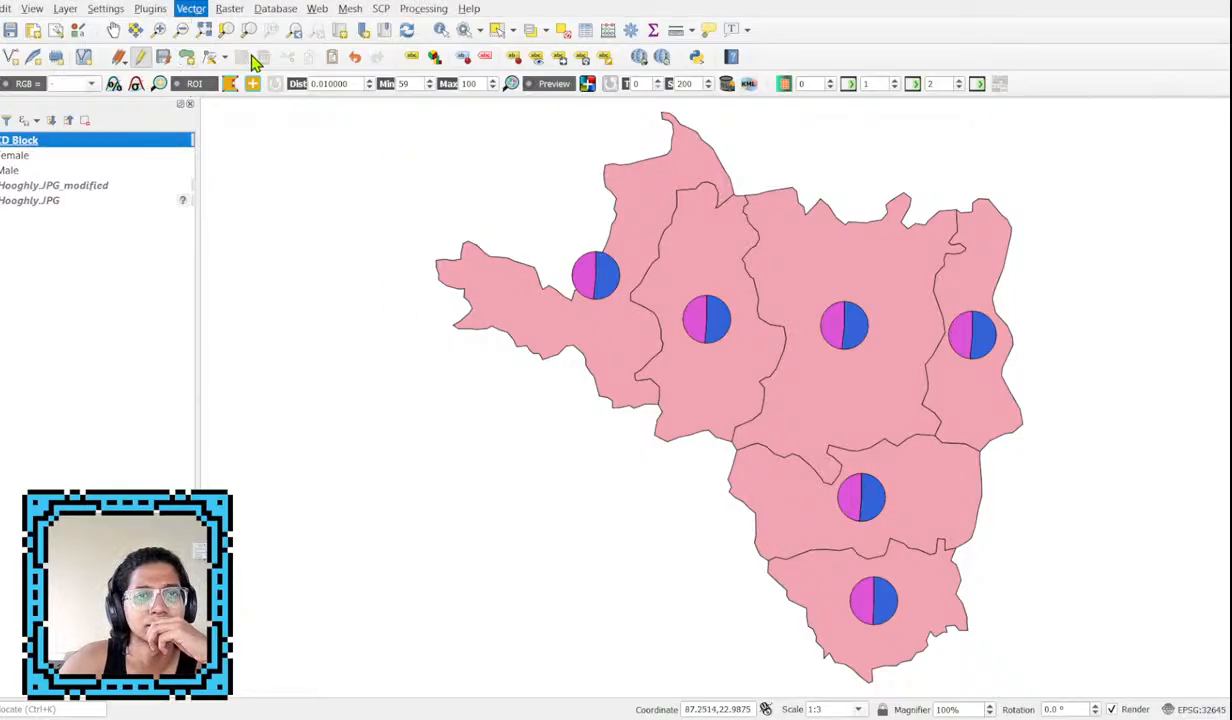
click(392, 177)
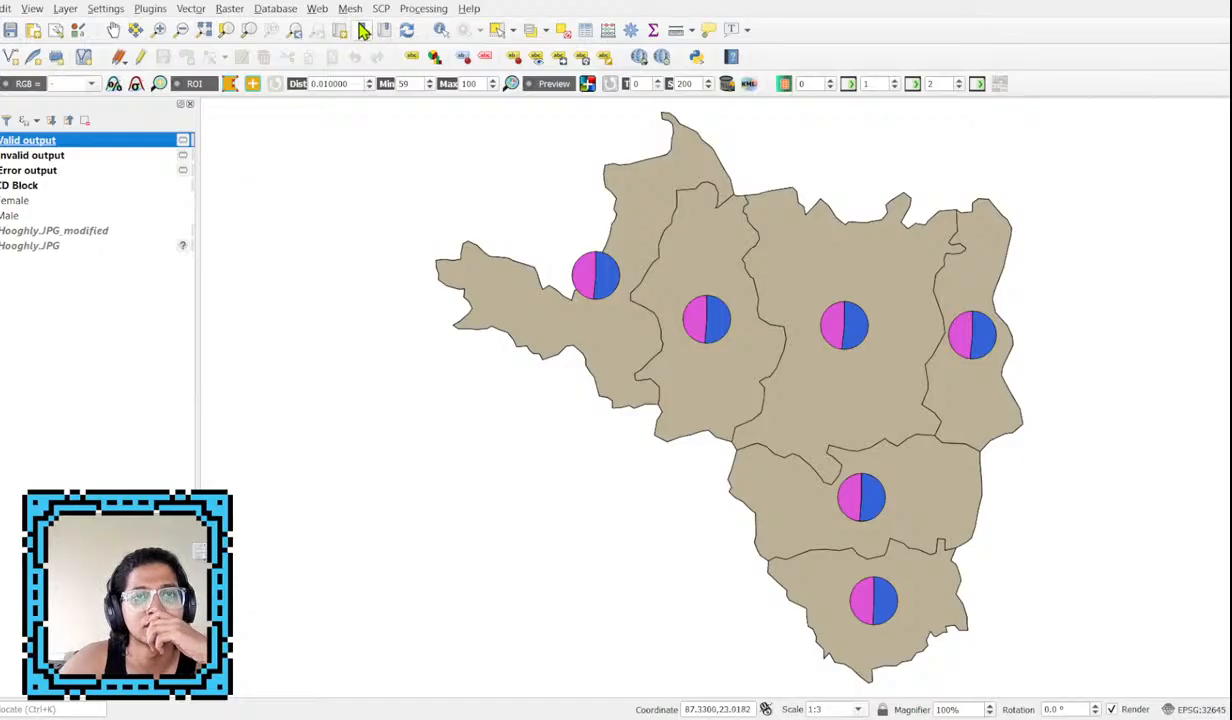
click(160, 302)
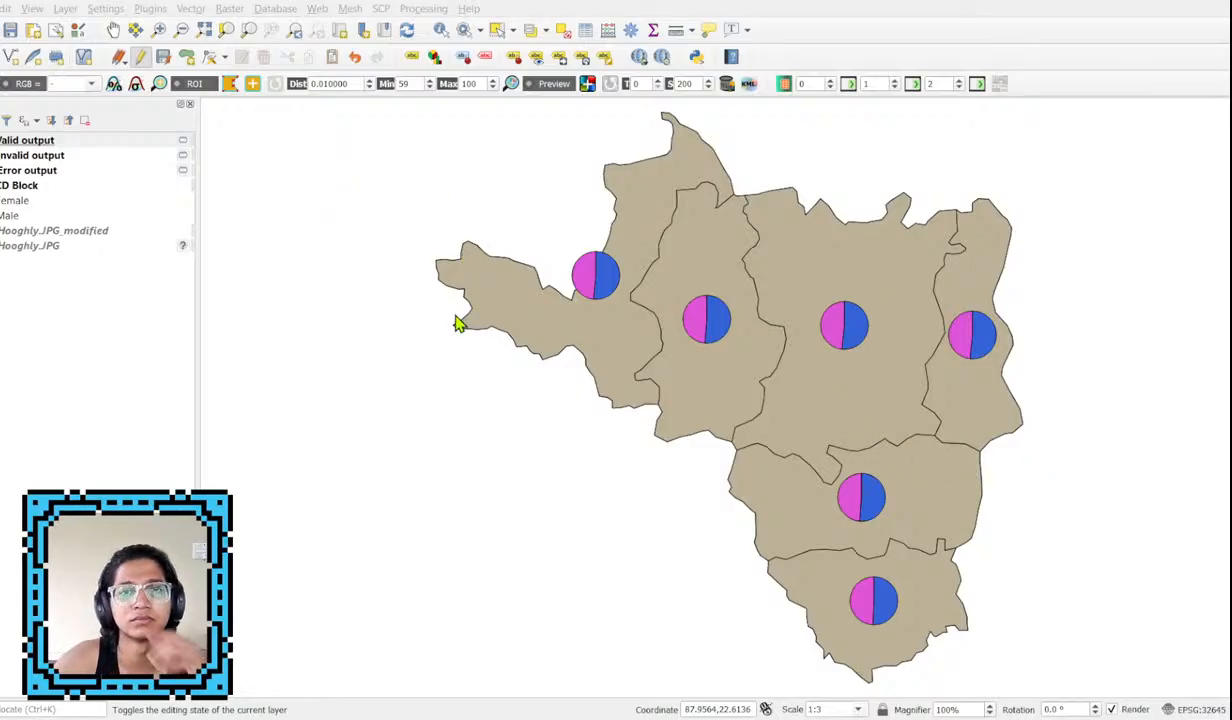
click(949, 158)
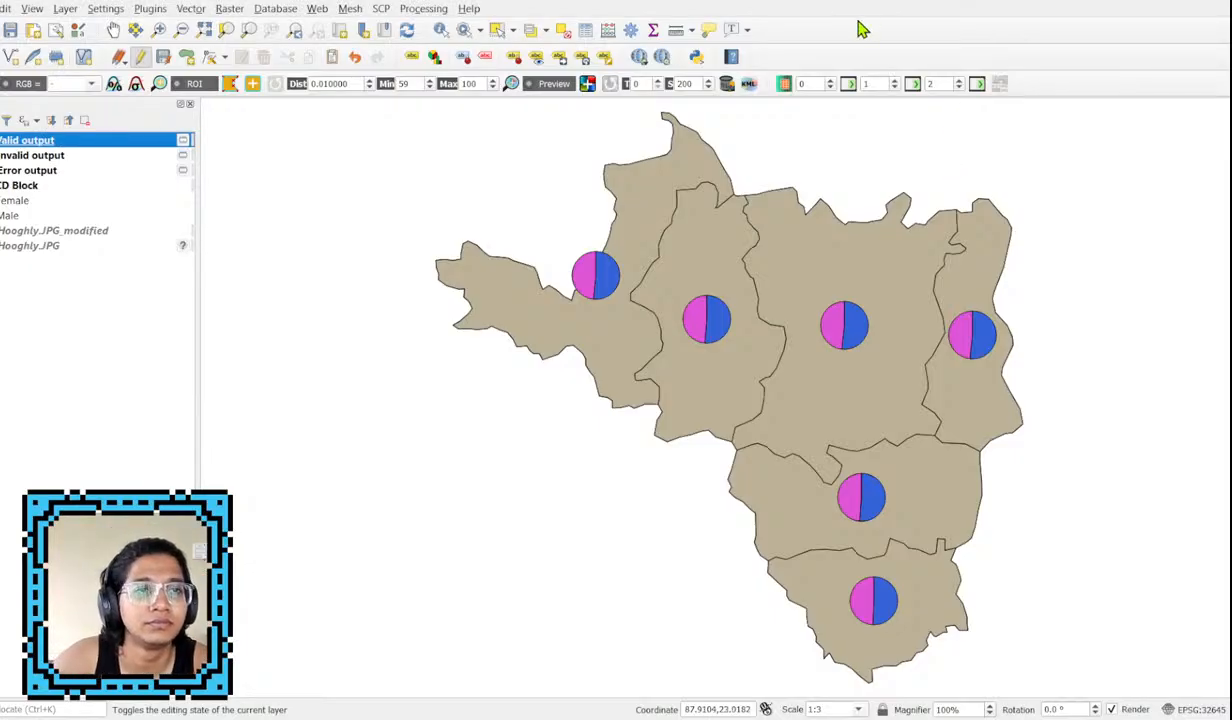
Hide the Valid output, Error output, CD Block and Invalid output layers.
click(0, 141)
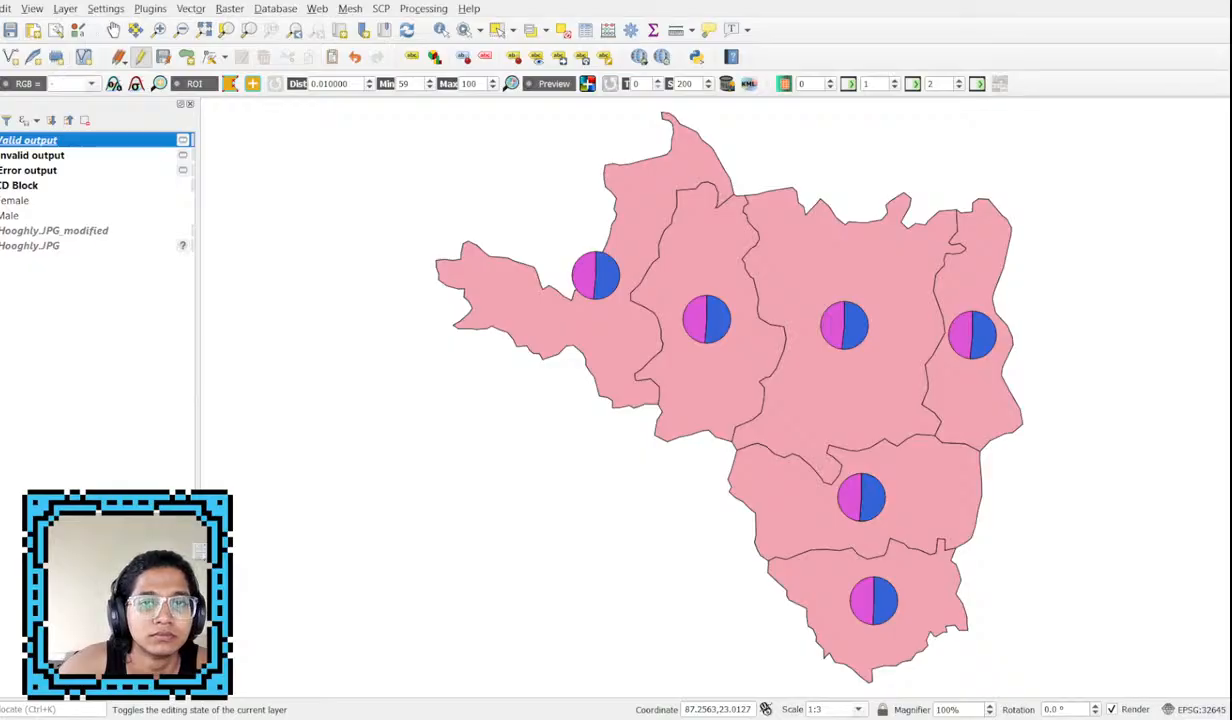
click(0, 170)
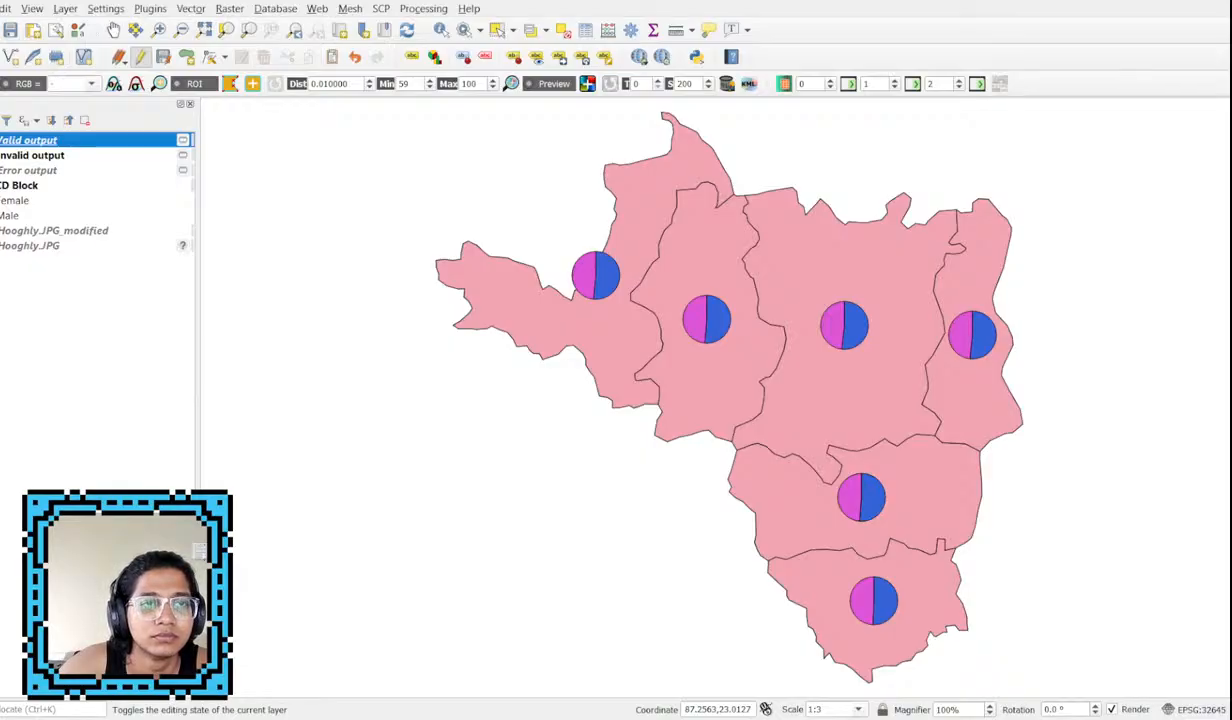
click(0, 185)
click(0, 155)
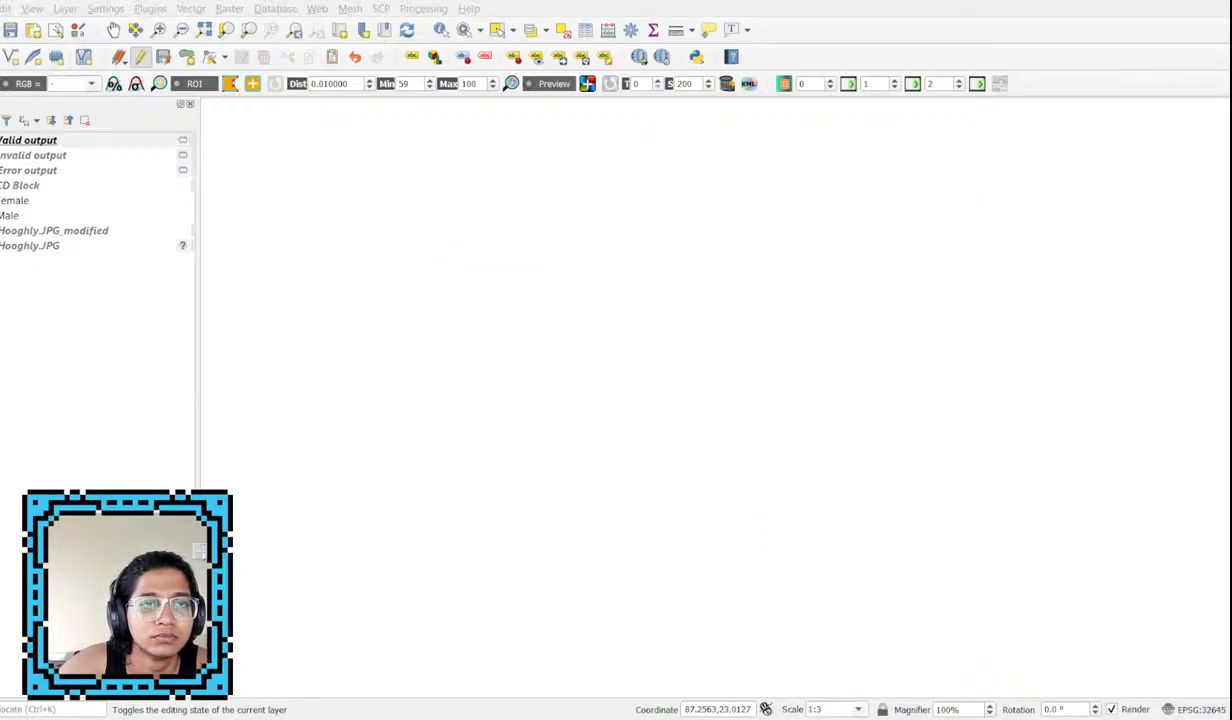
Remove the Valid output, Invalid output and Error output layers, and show the CD Block layer with its editing turned off.
click(41, 171)
shift+click(44, 141)
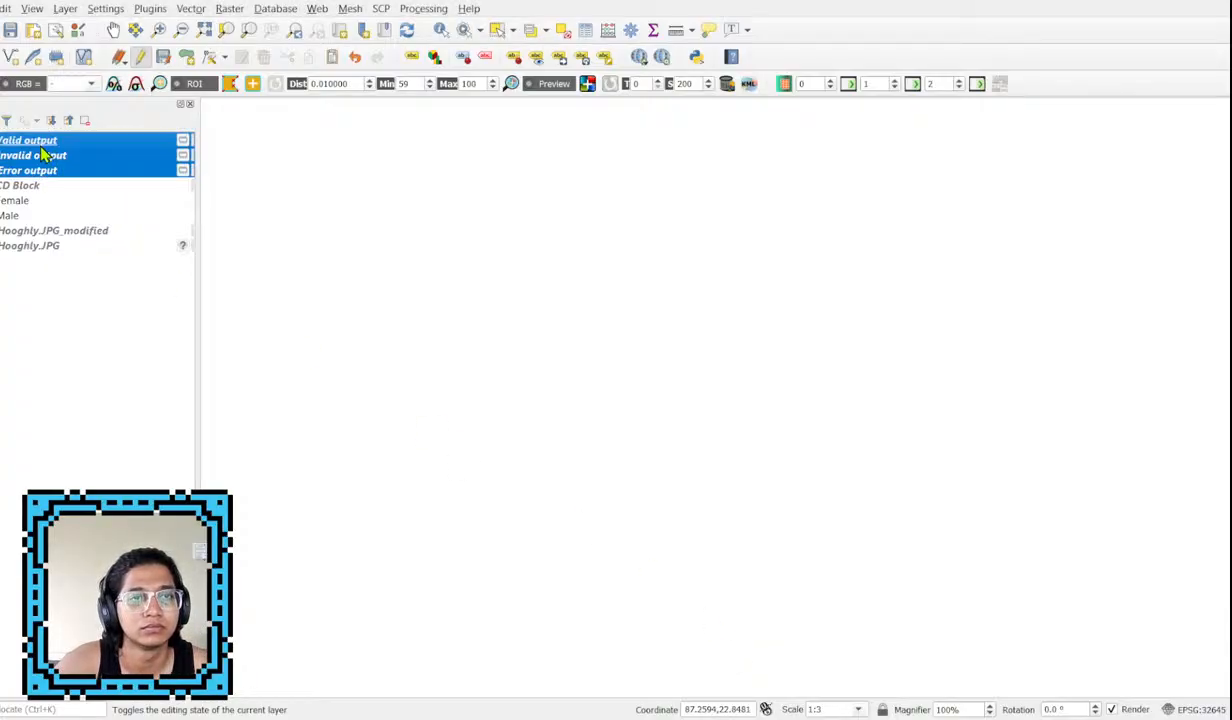
key(ctrl+d)
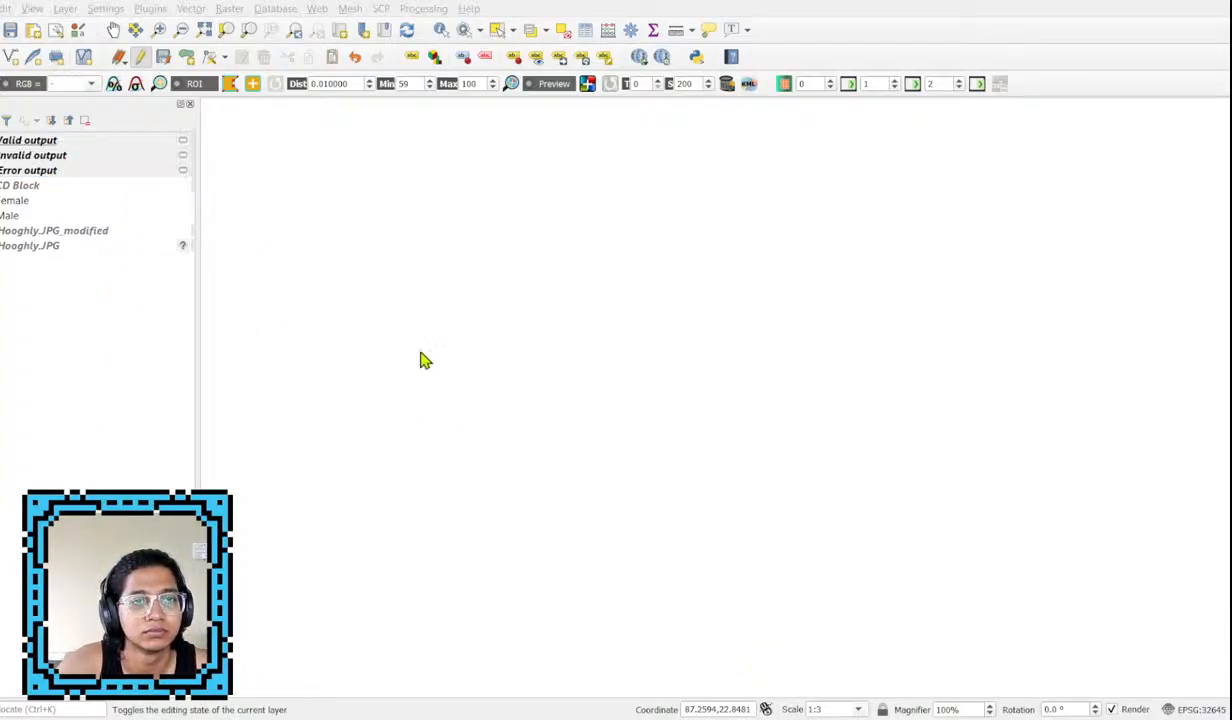
key(Return)
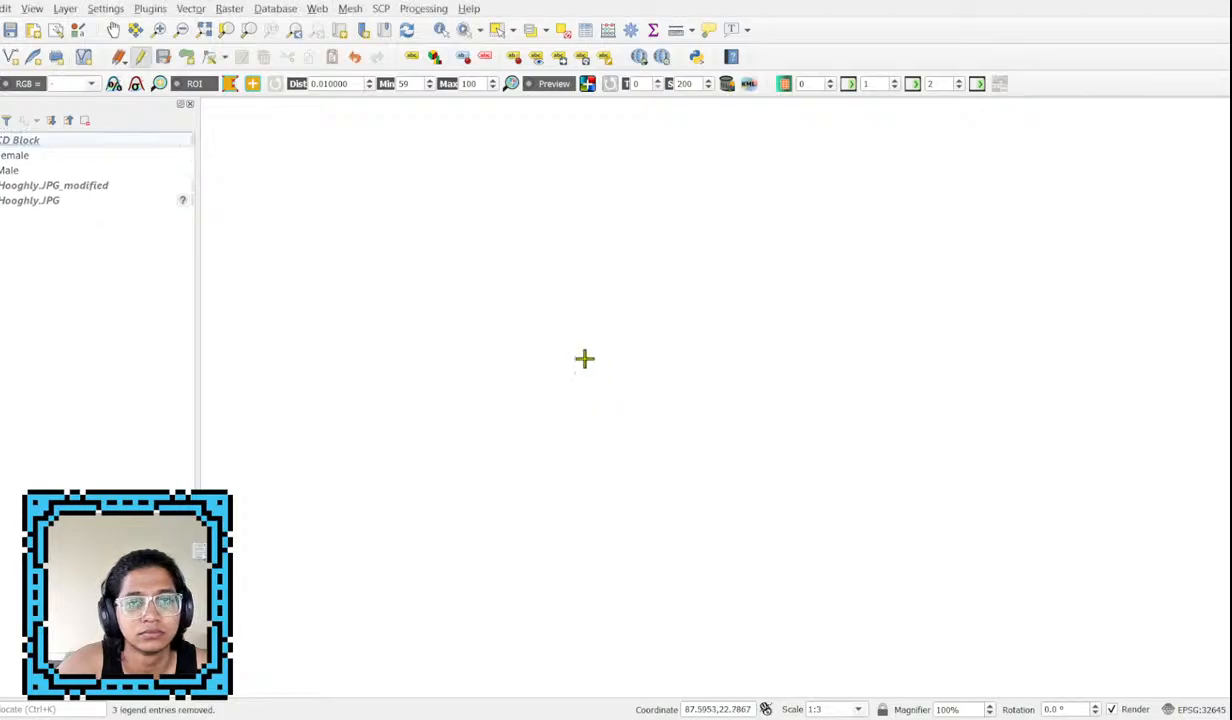
click(140, 57)
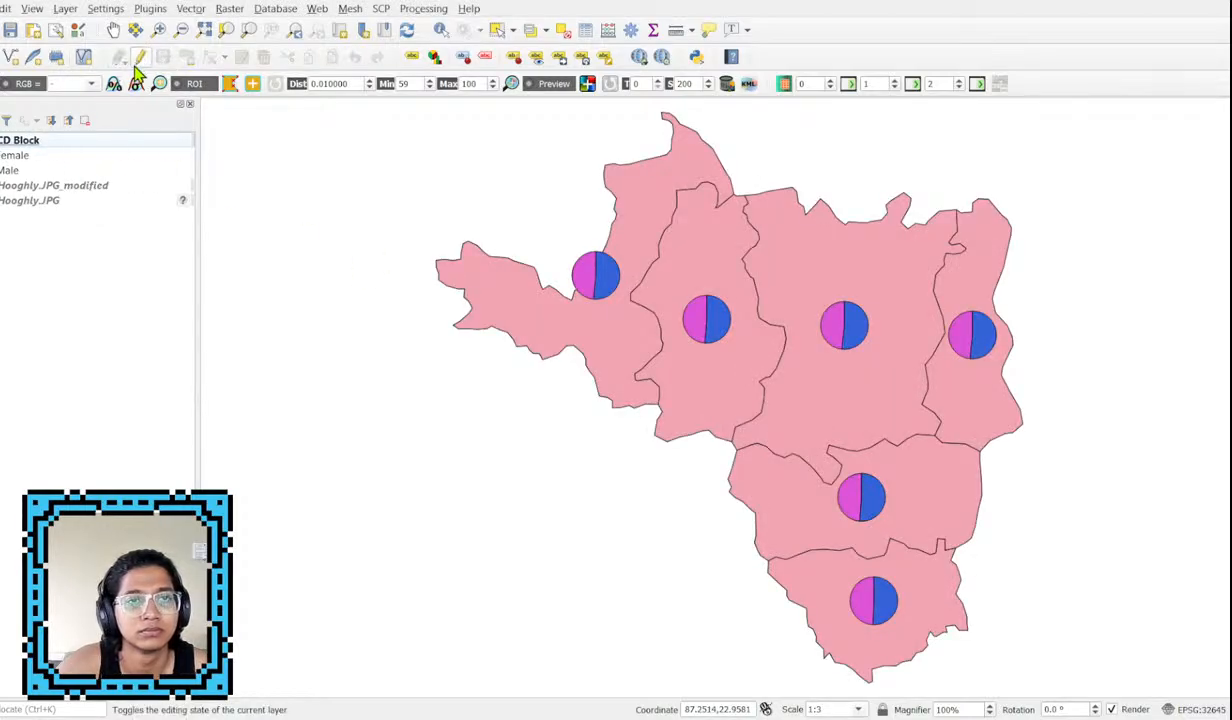